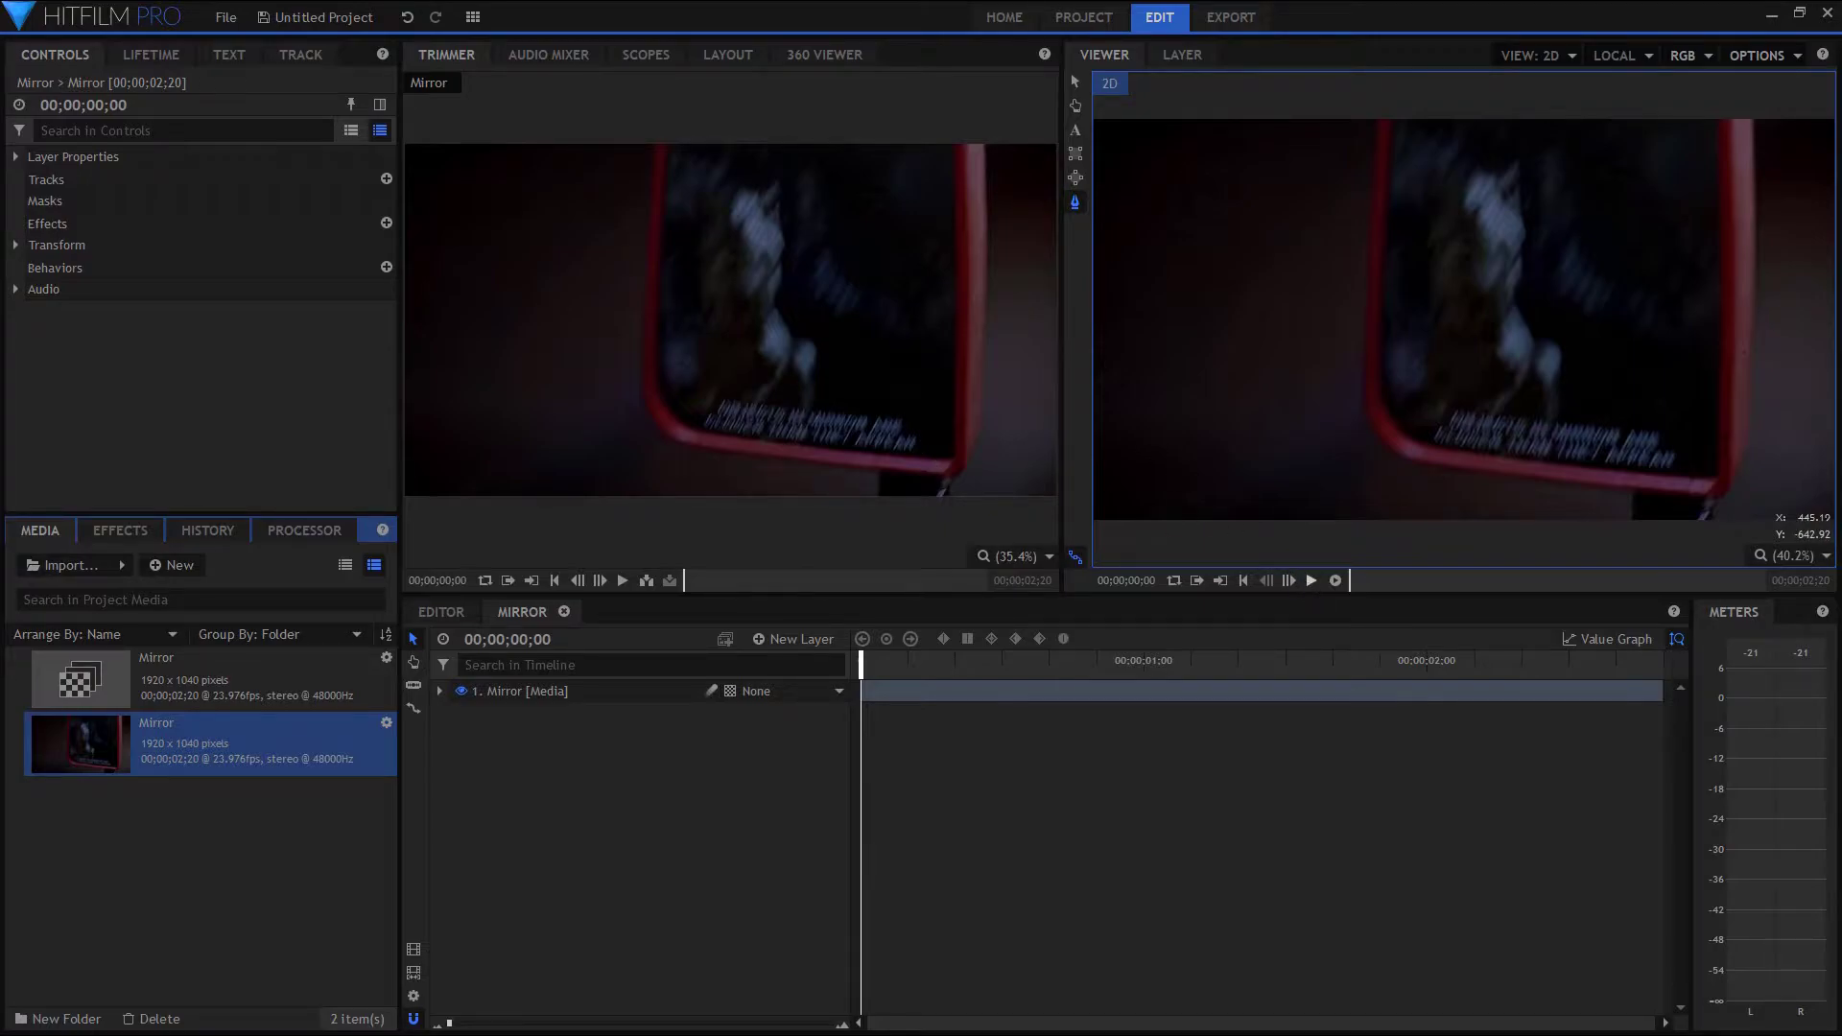
- Play the clip, then start a mask along the mirror's top, left and bottom edges
{"action": "left_click", "coordinate": [1311, 580]}
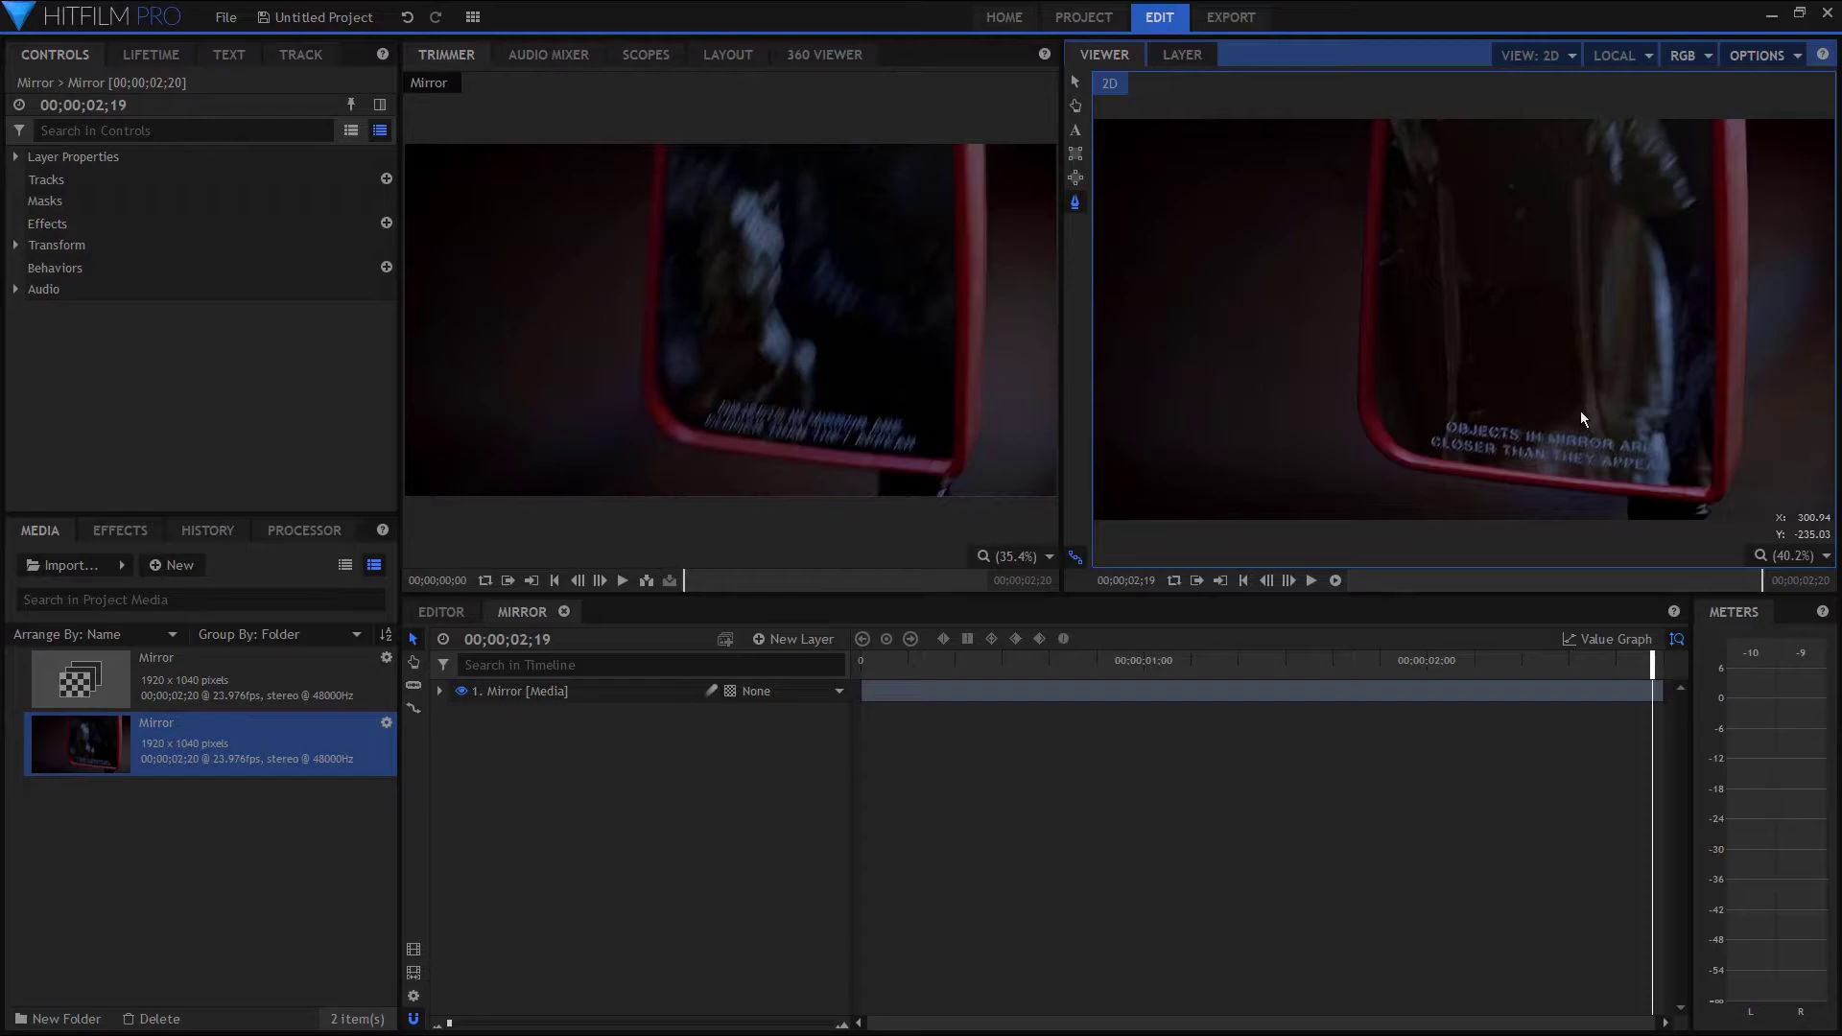
{"action": "left_click", "coordinate": [1390, 108]}
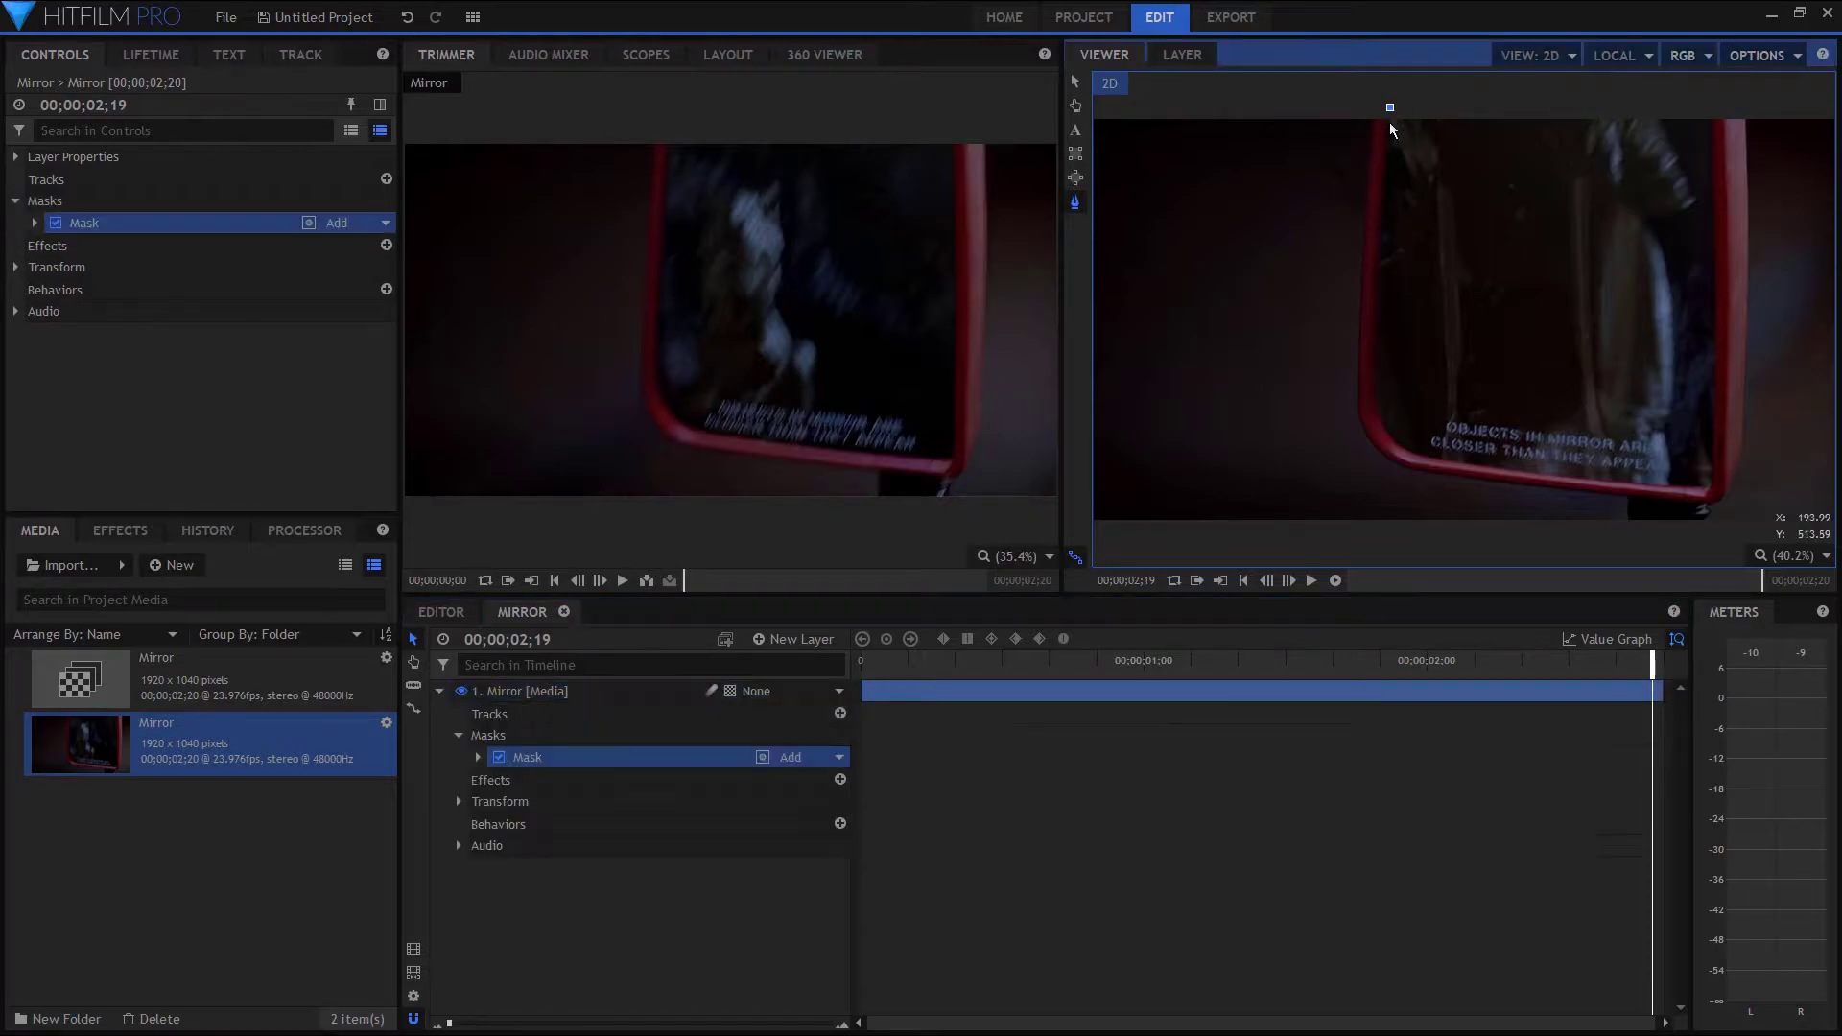
{"action": "left_click", "coordinate": [1369, 330]}
{"action": "left_click", "coordinate": [1511, 472]}
{"action": "left_click", "coordinate": [1599, 485]}
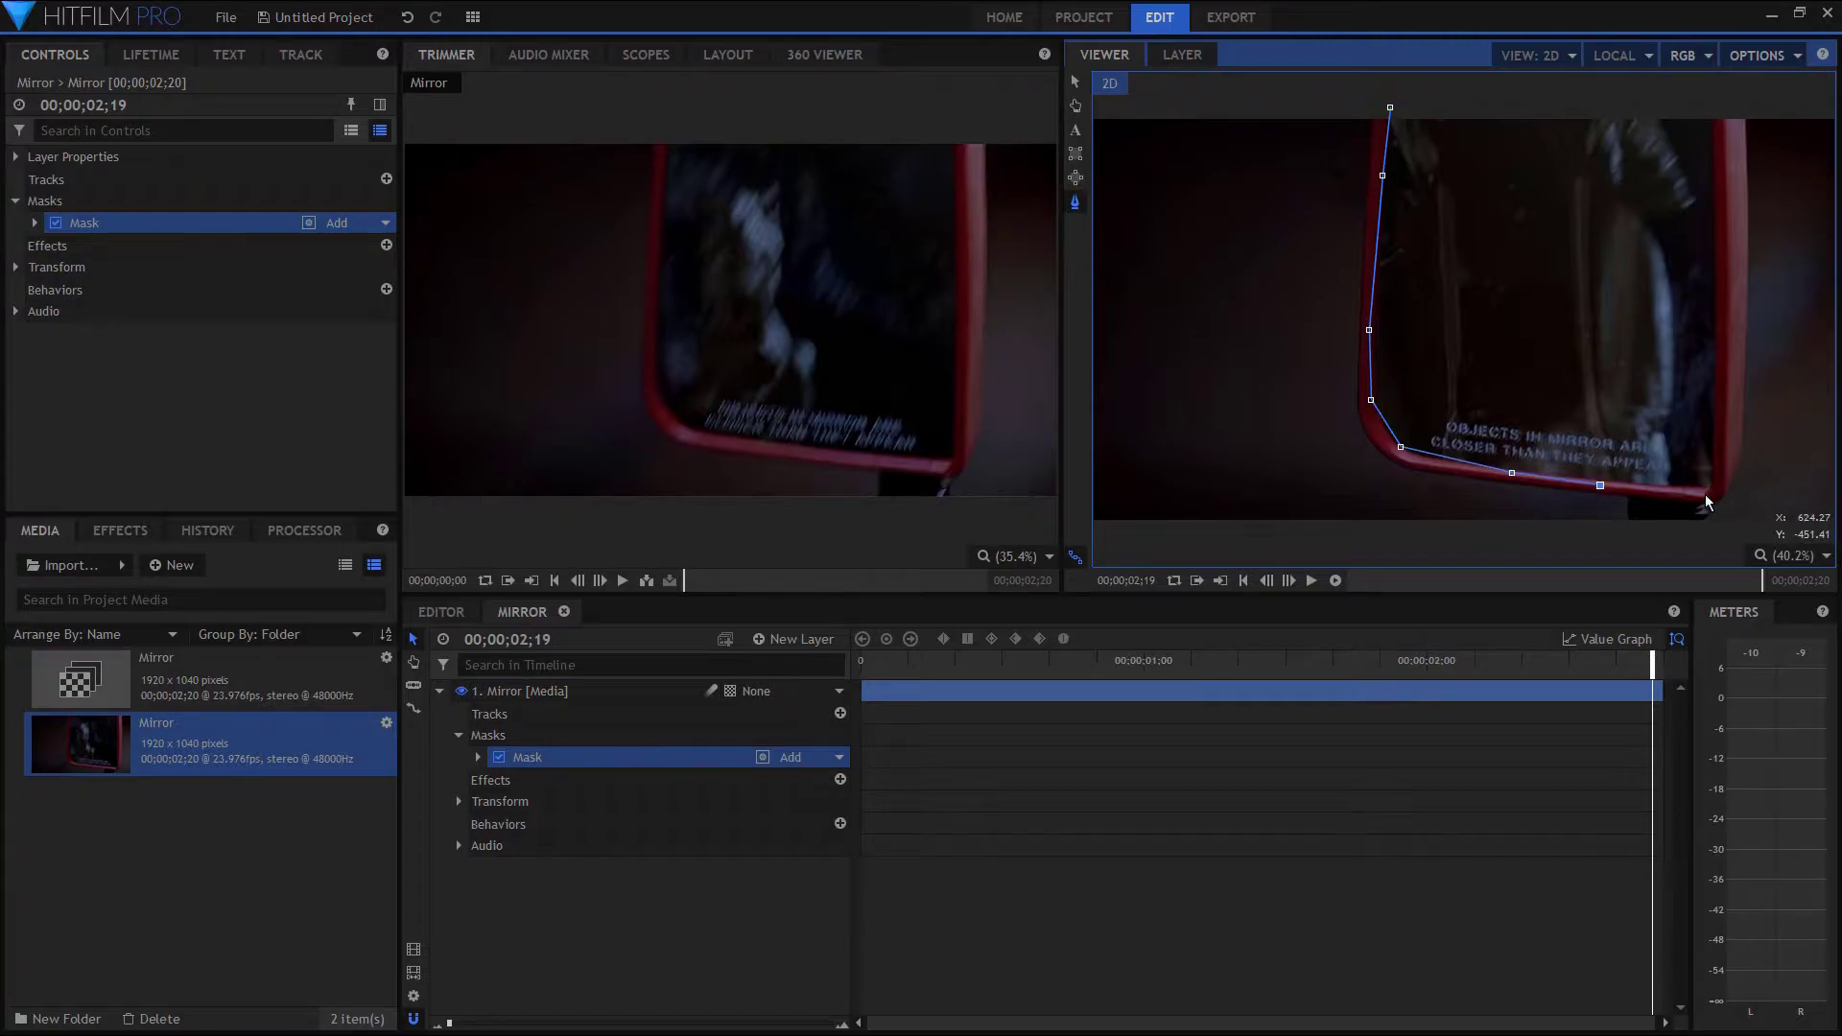
{"action": "left_click", "coordinate": [1701, 491]}
- Continue the mask up the mirror's right edge and close the path at the starting point
{"action": "left_click", "coordinate": [1710, 483]}
{"action": "left_click", "coordinate": [1714, 396]}
{"action": "left_click", "coordinate": [1716, 310]}
{"action": "left_click", "coordinate": [1714, 199]}
{"action": "left_click", "coordinate": [1713, 113]}
{"action": "left_click", "coordinate": [1390, 107]}
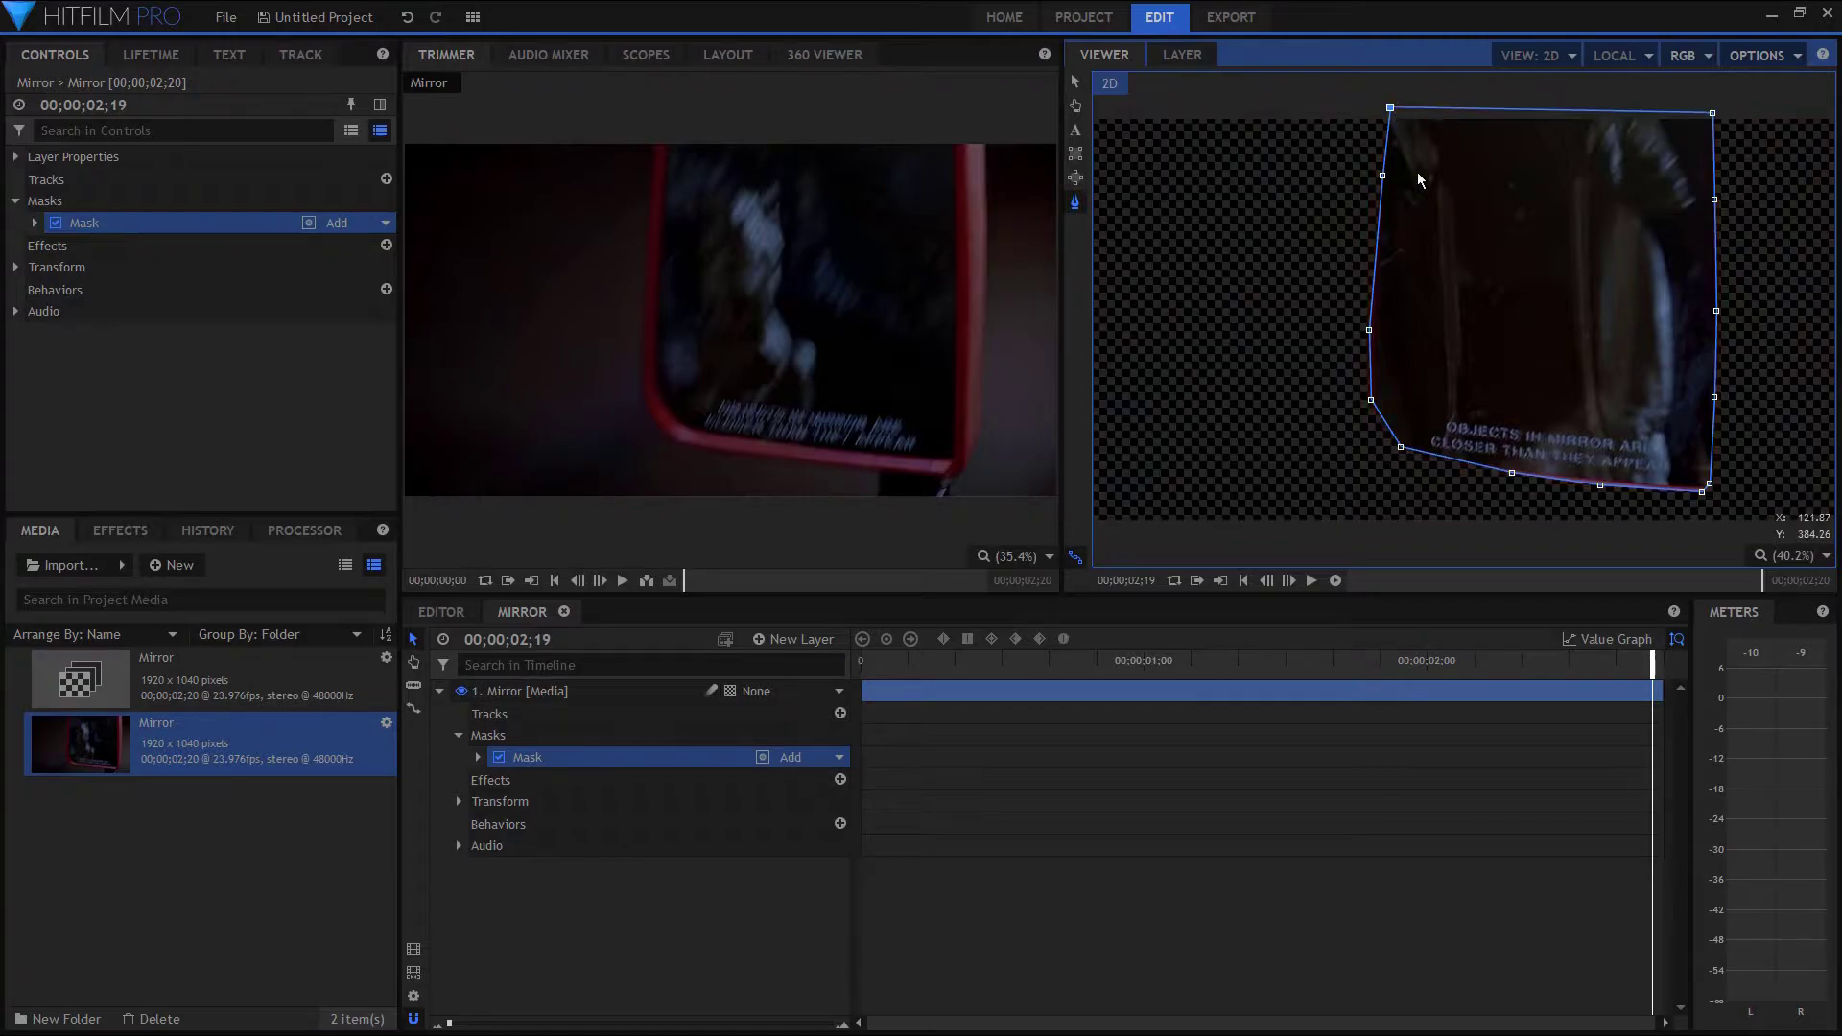
- Expand the mask's transform and path properties, then select the mask
{"action": "left_click", "coordinate": [35, 222]}
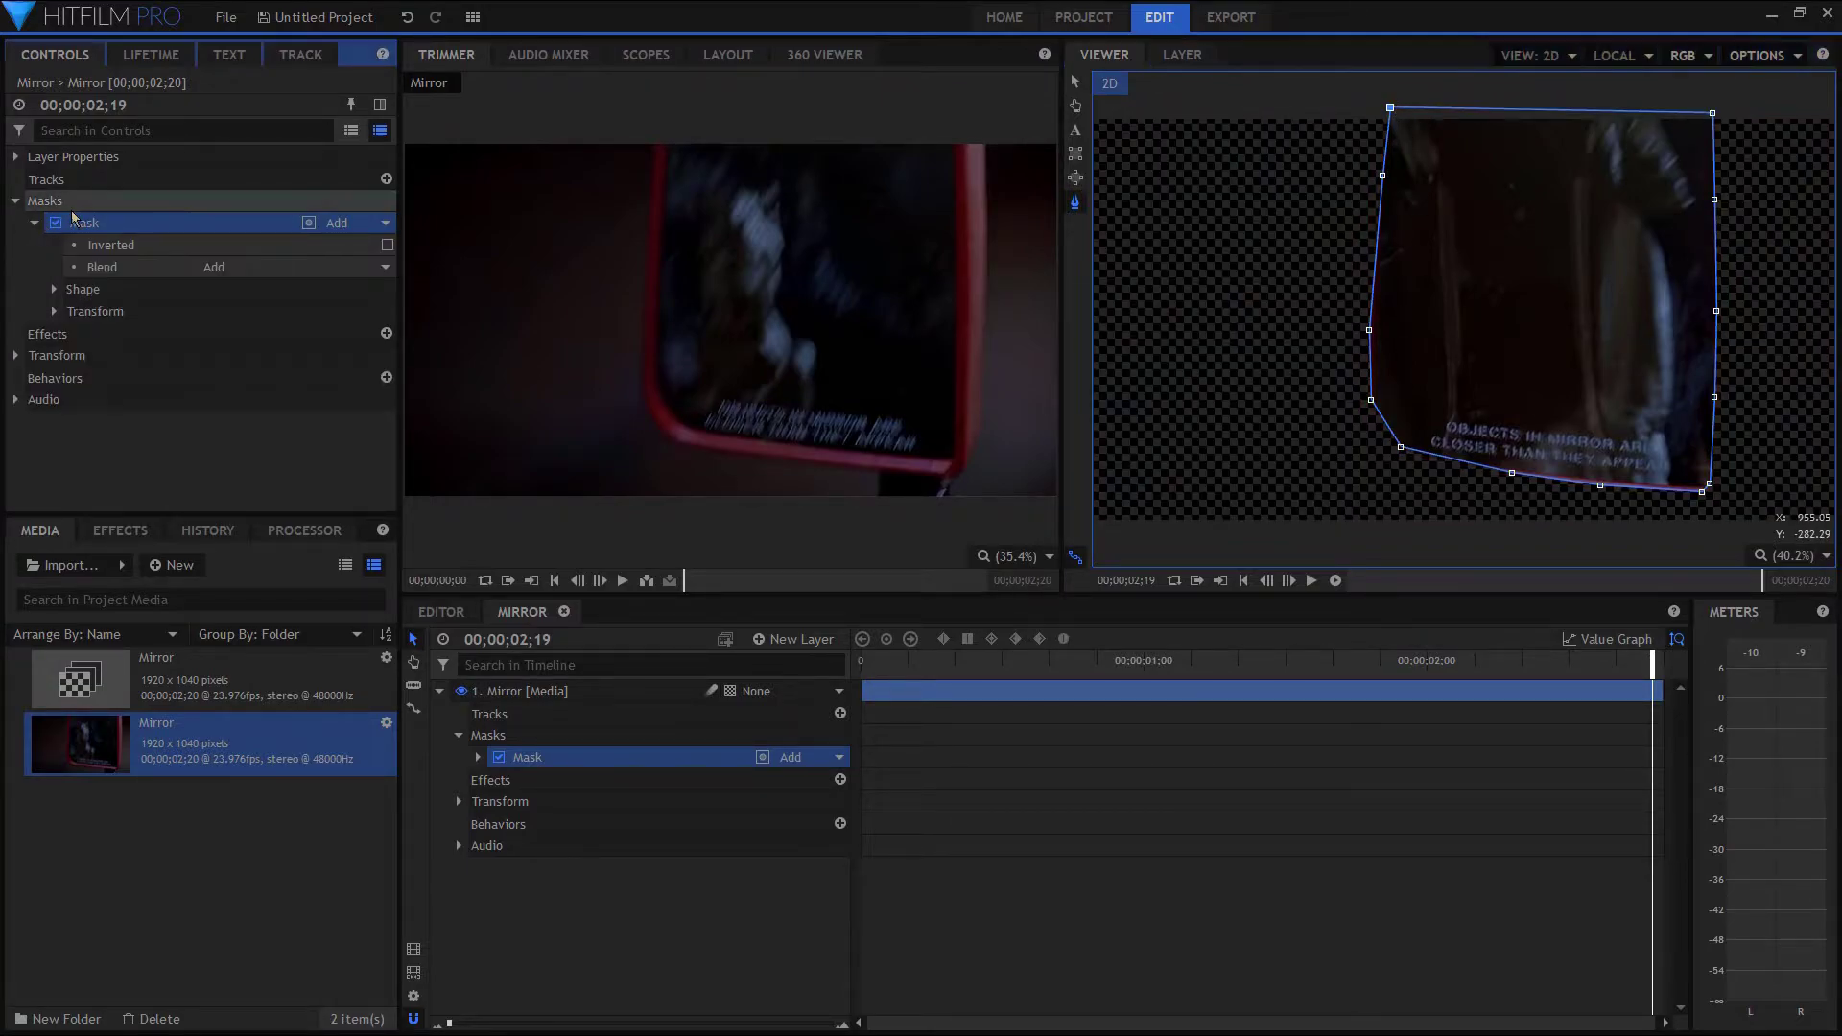
{"action": "left_click", "coordinate": [42, 307]}
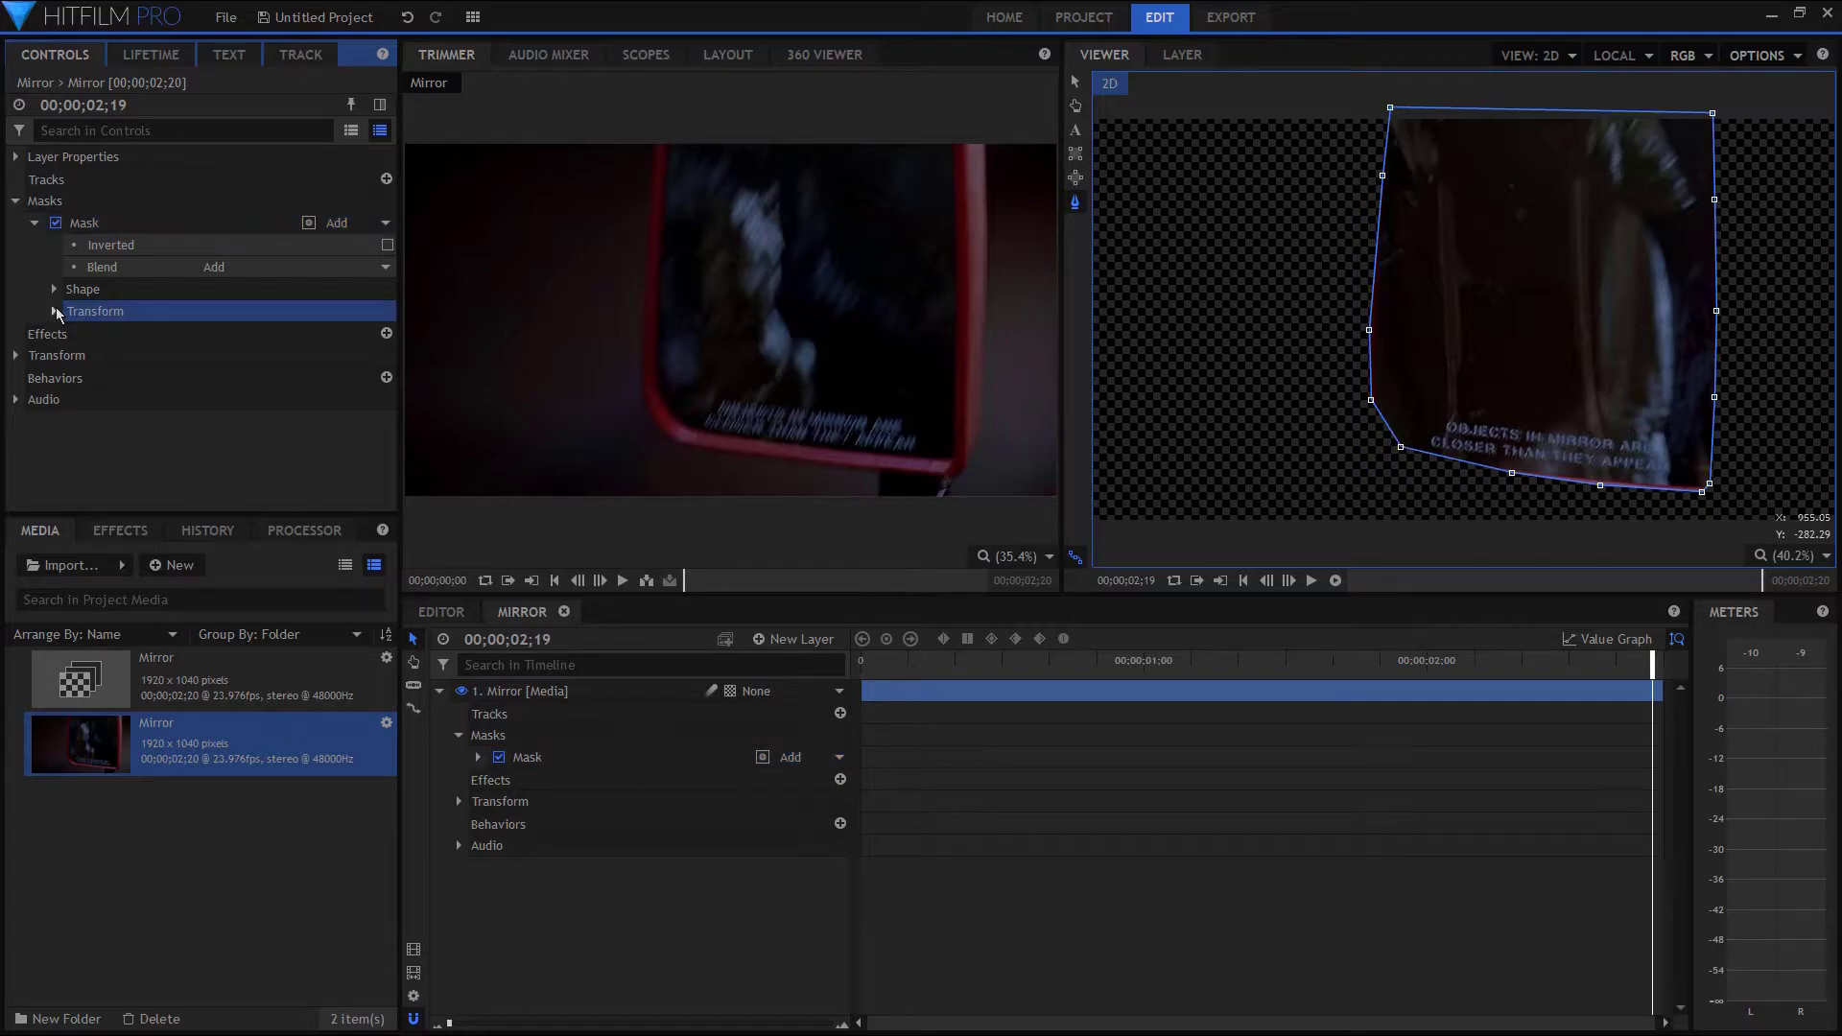
{"action": "left_click", "coordinate": [54, 311]}
{"action": "left_click", "coordinate": [167, 333]}
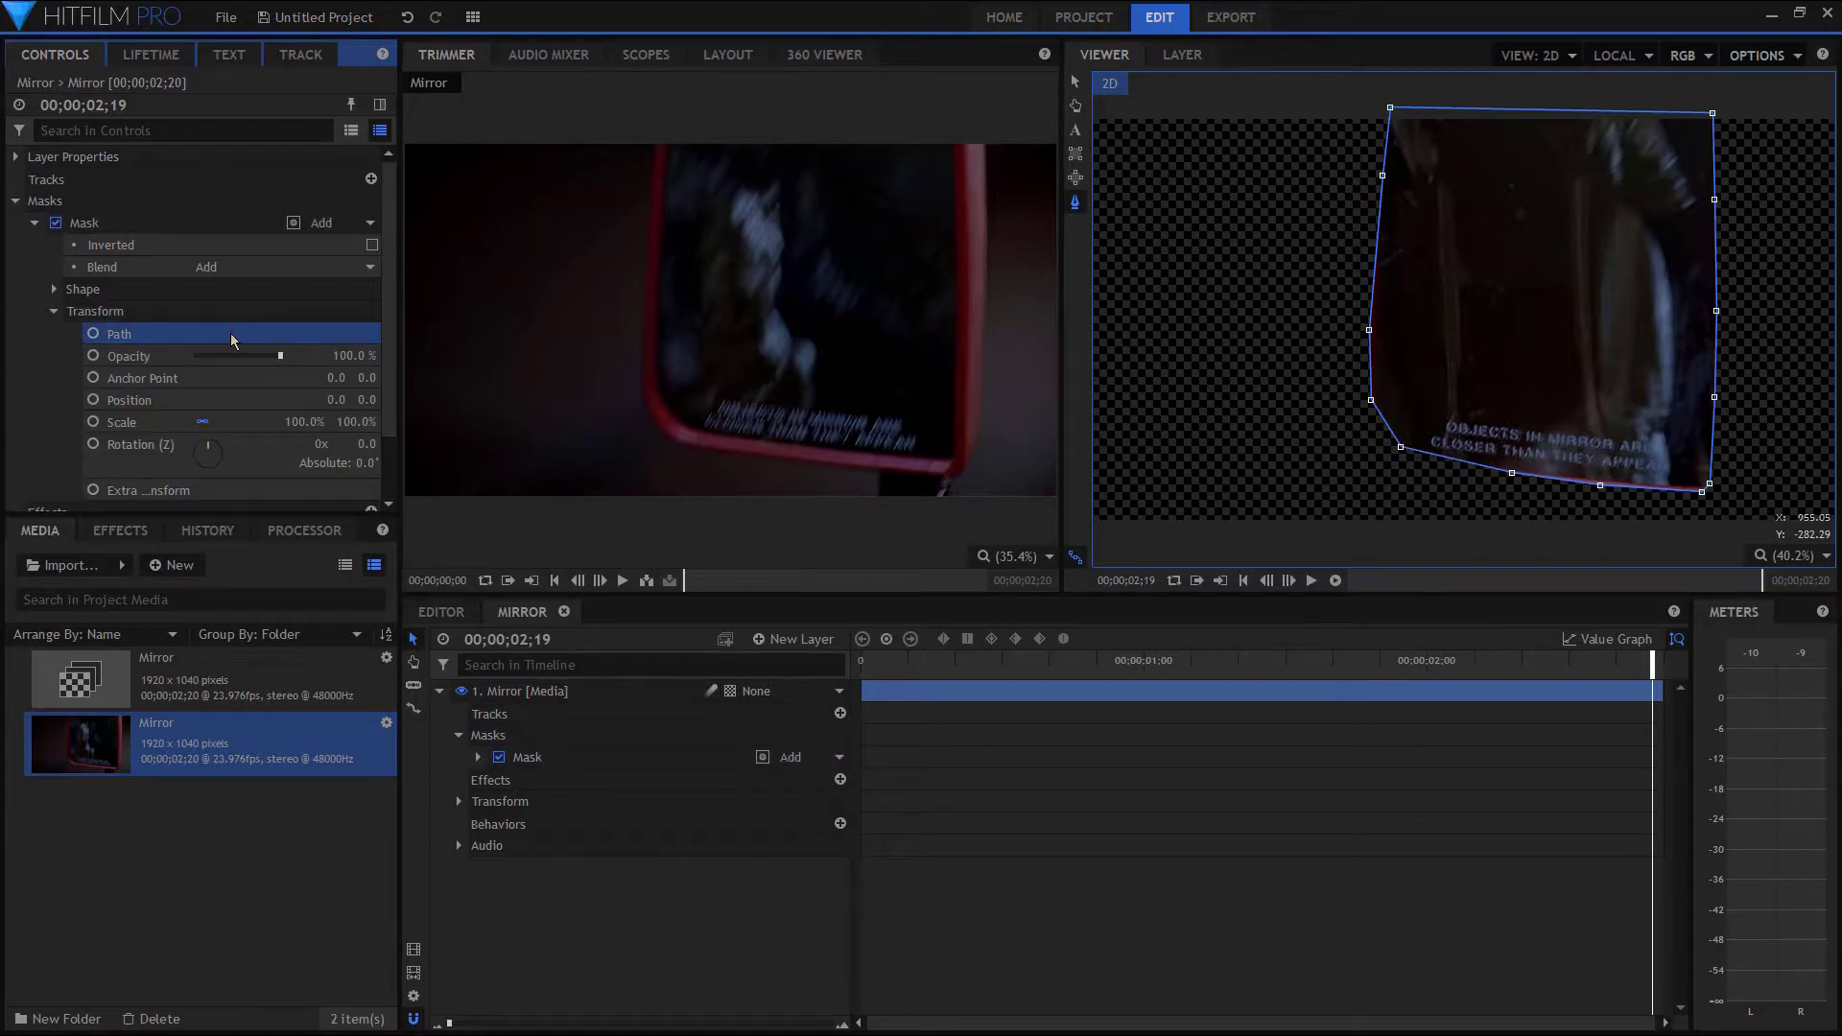
{"action": "left_click", "coordinate": [144, 223]}
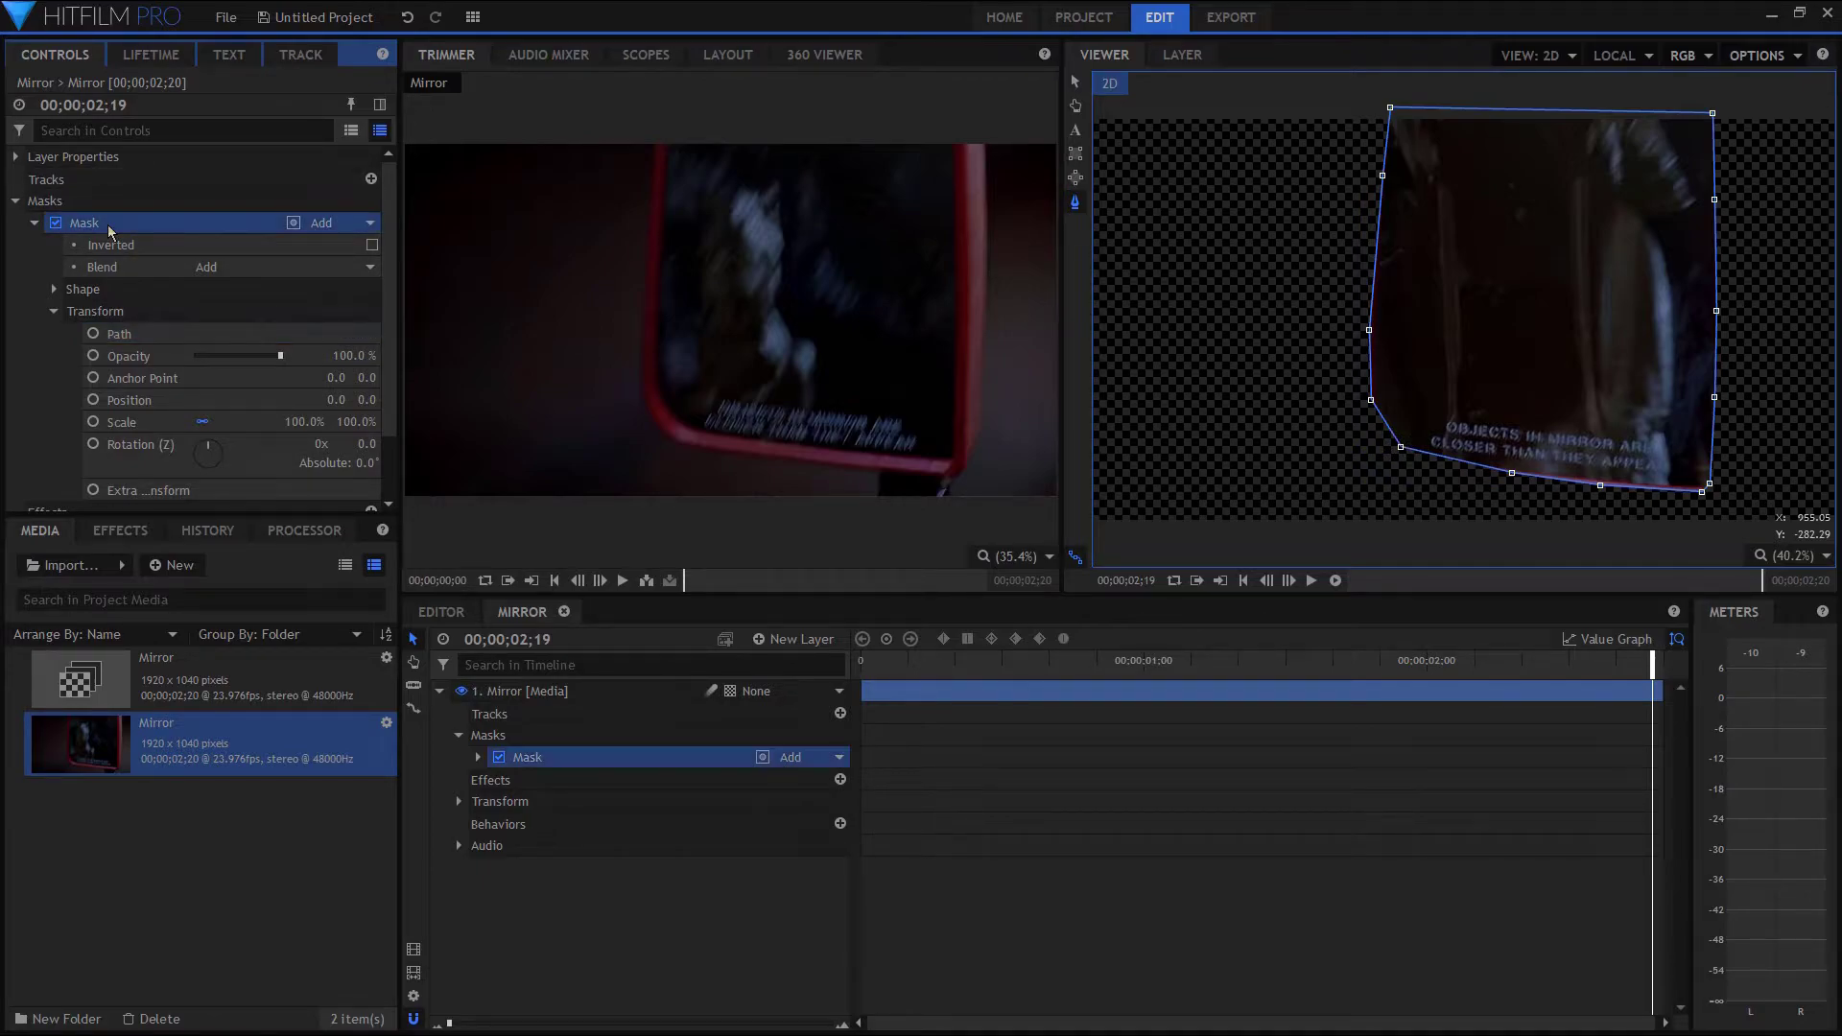
- Delete the mask and add a New Point layer to the composite
{"action": "key", "text": "Delete"}
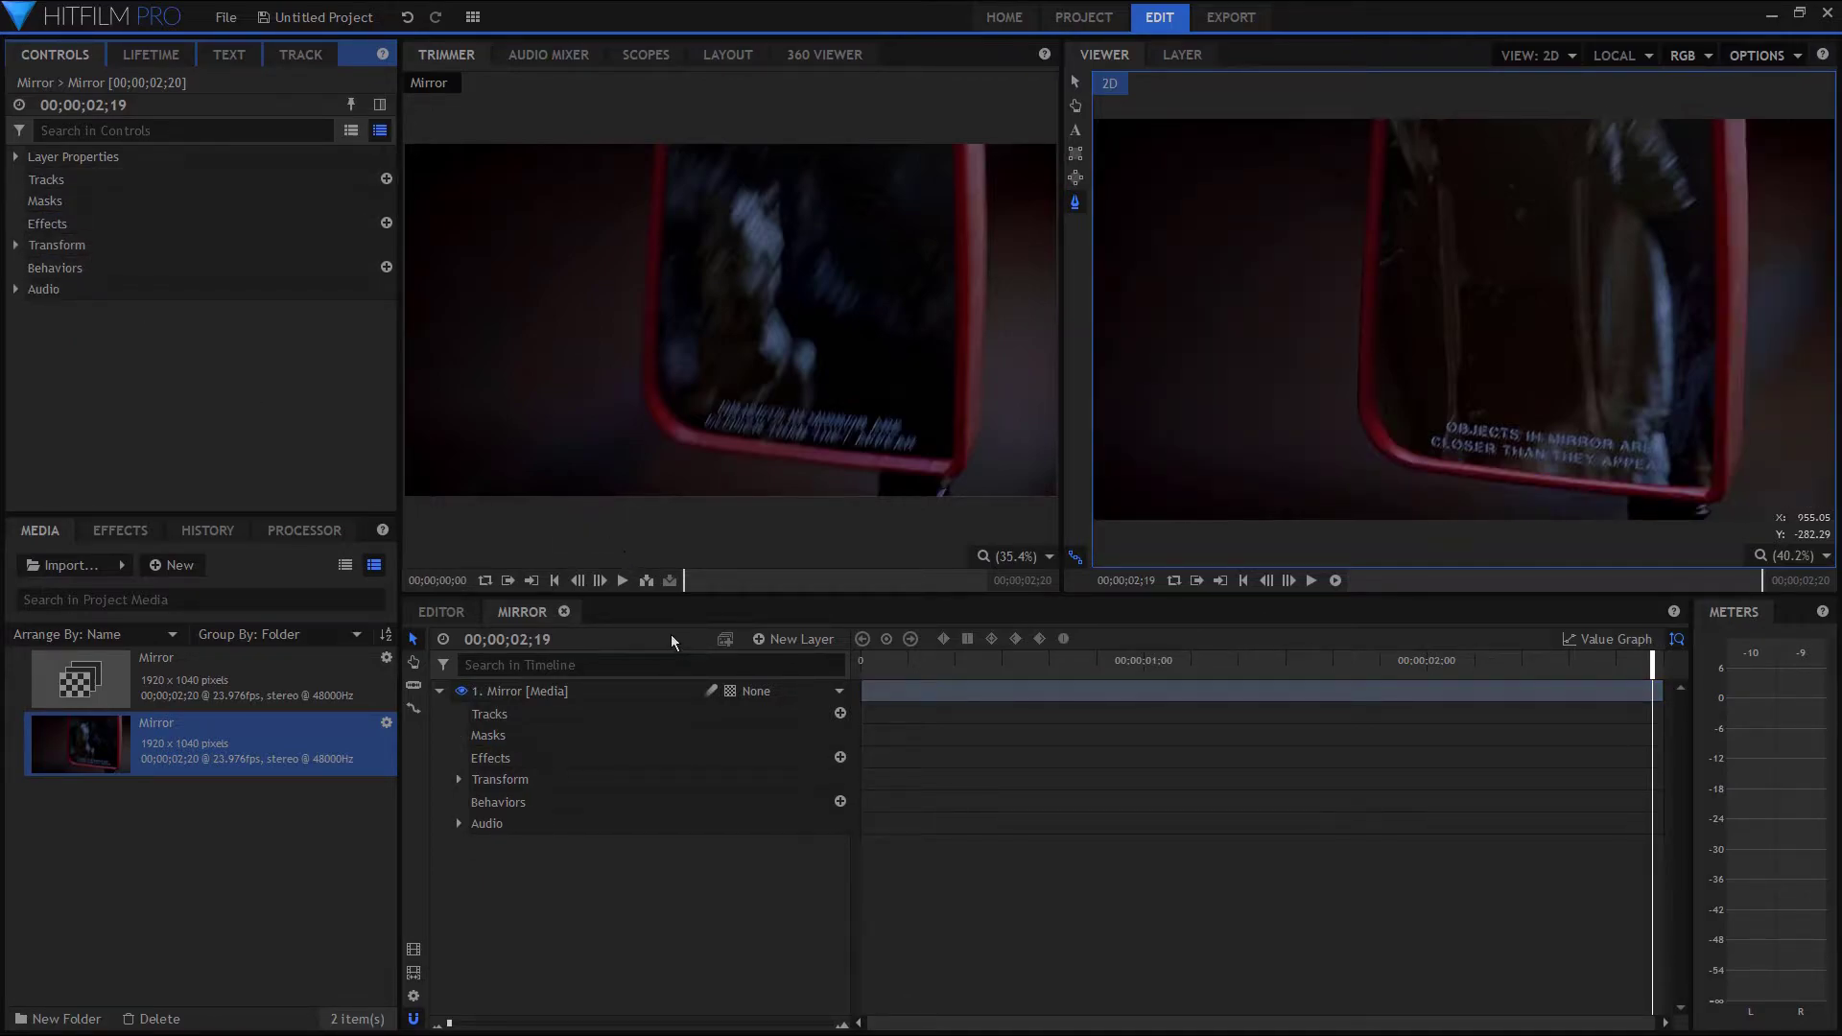
{"action": "left_click", "coordinate": [796, 651]}
{"action": "left_click", "coordinate": [802, 785]}
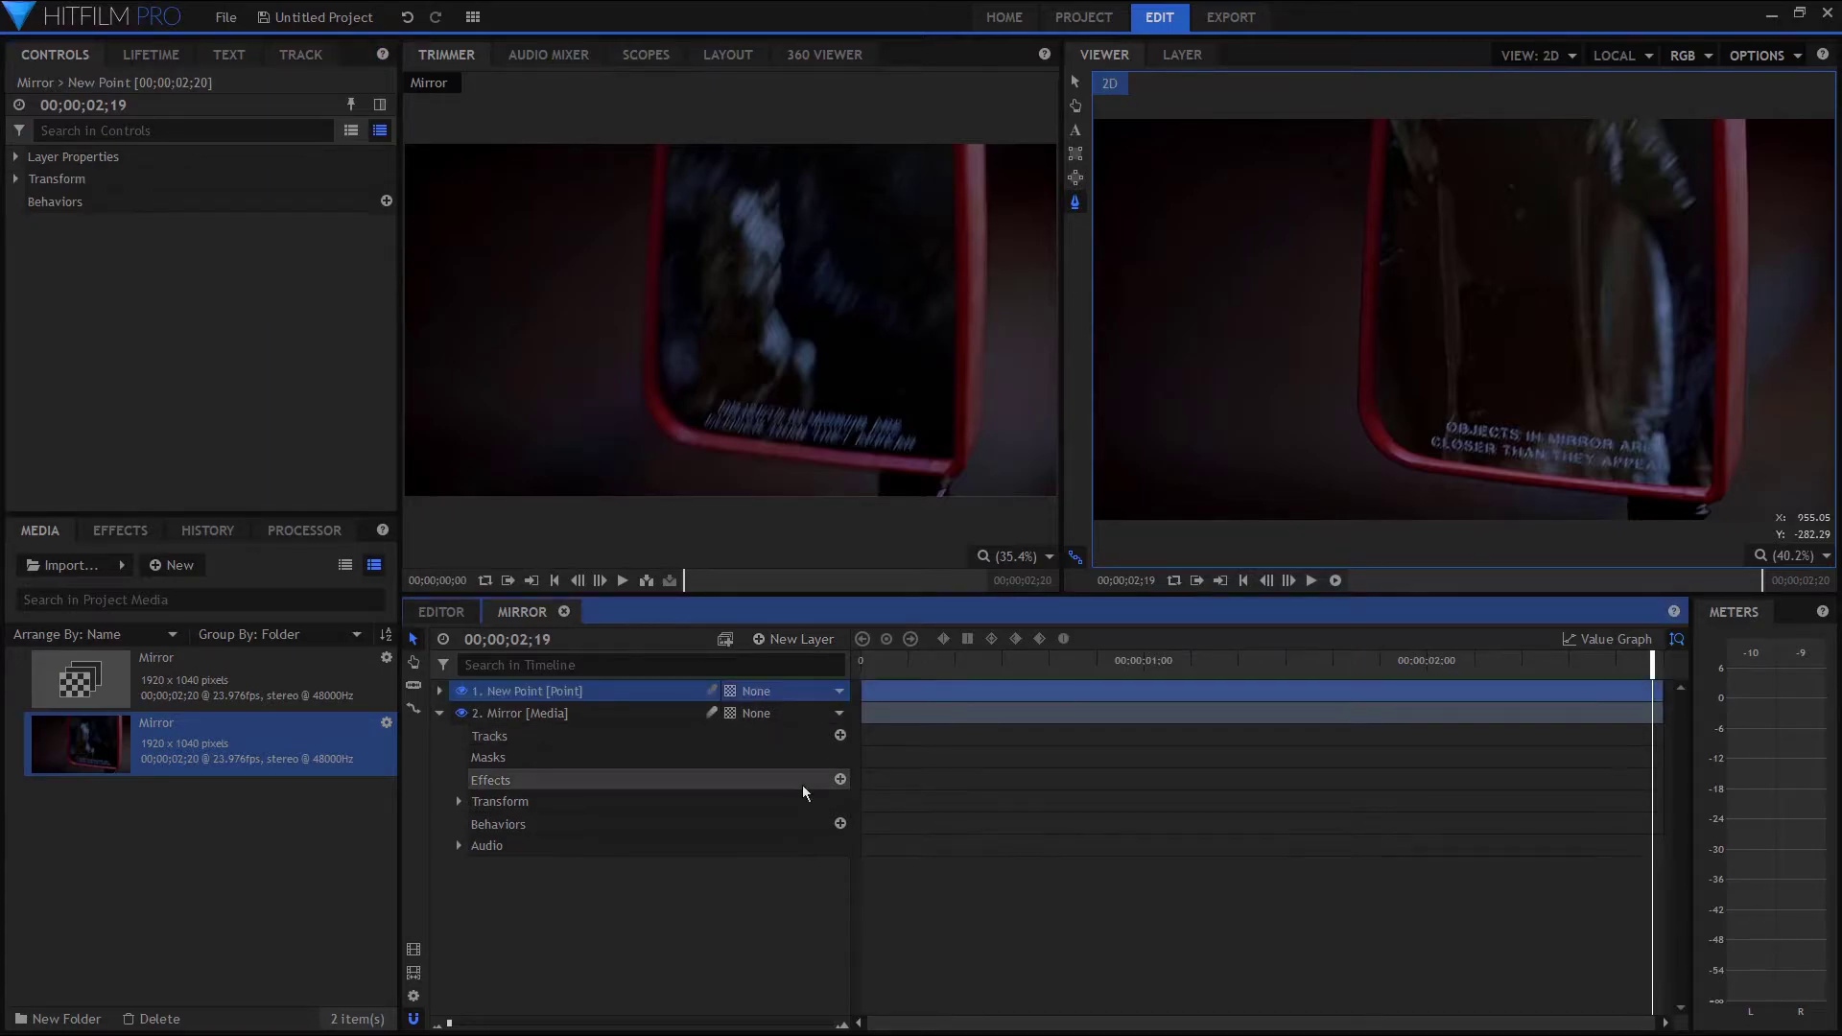
- Add a tracker to the Mirror layer and fit its feature and search areas on the mirror's lower-left corner
{"action": "left_click", "coordinate": [556, 714]}
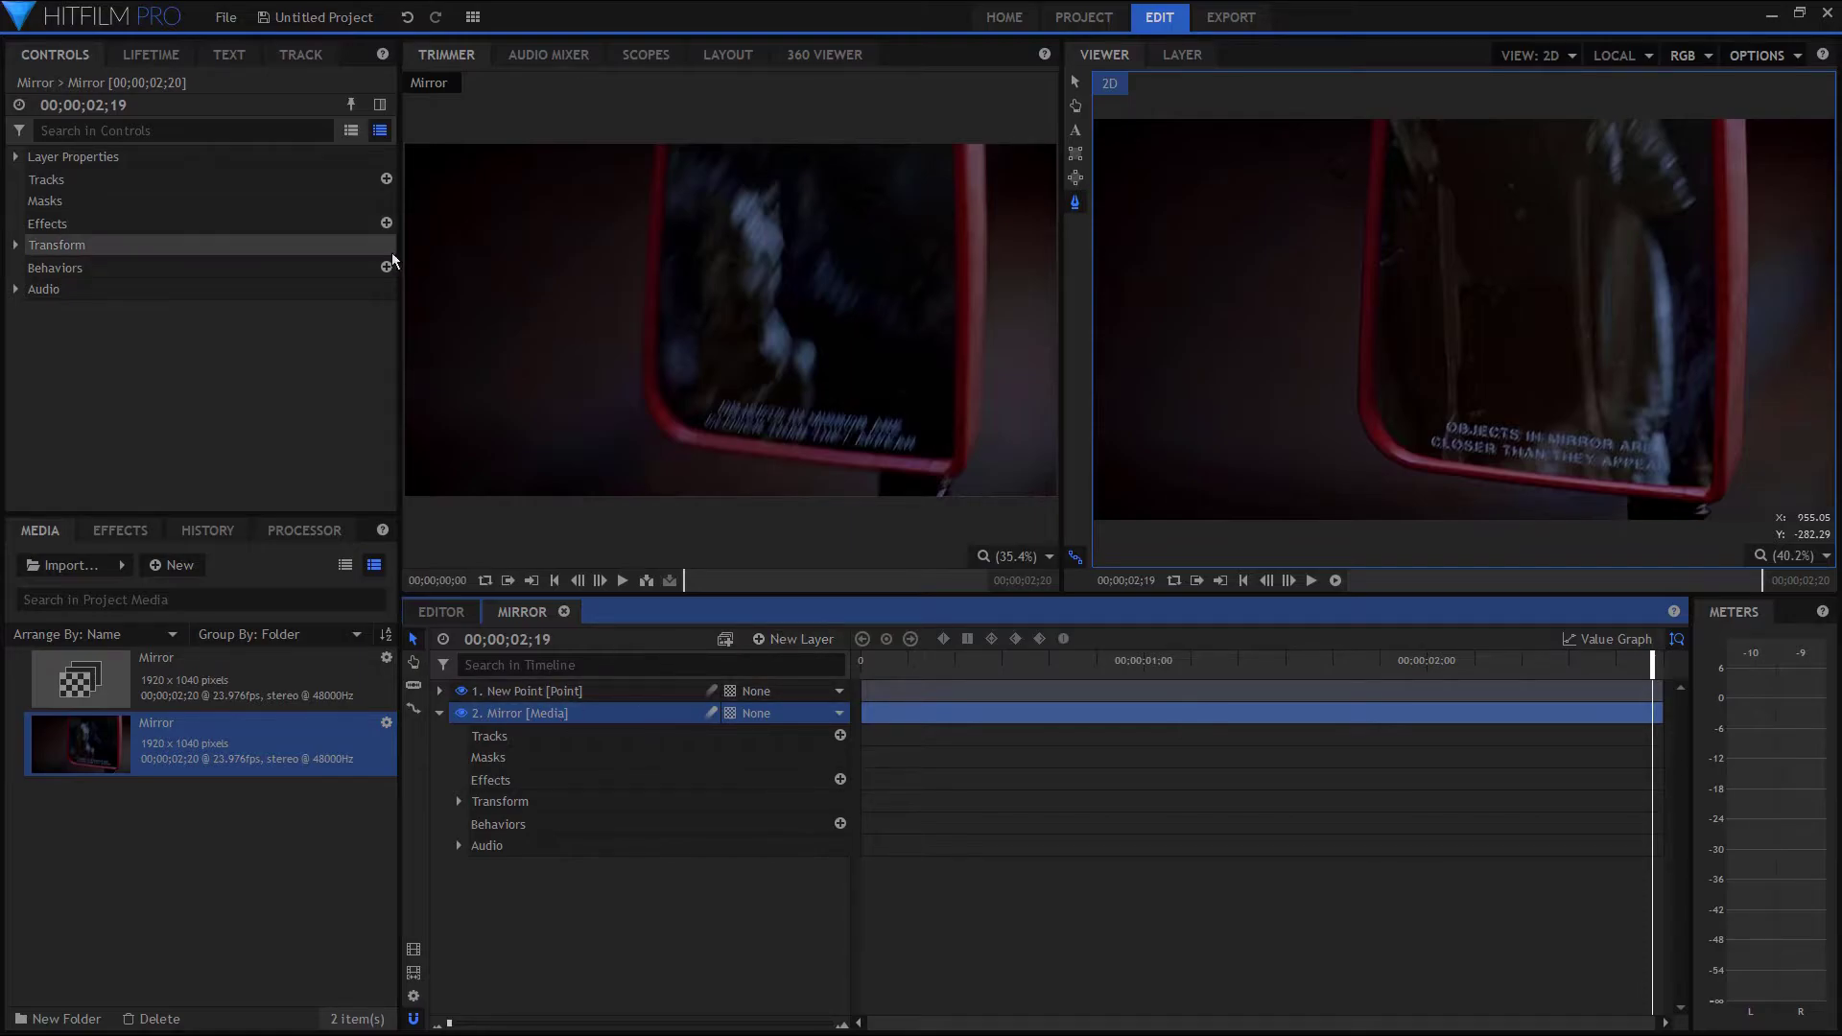
{"action": "left_click", "coordinate": [123, 180]}
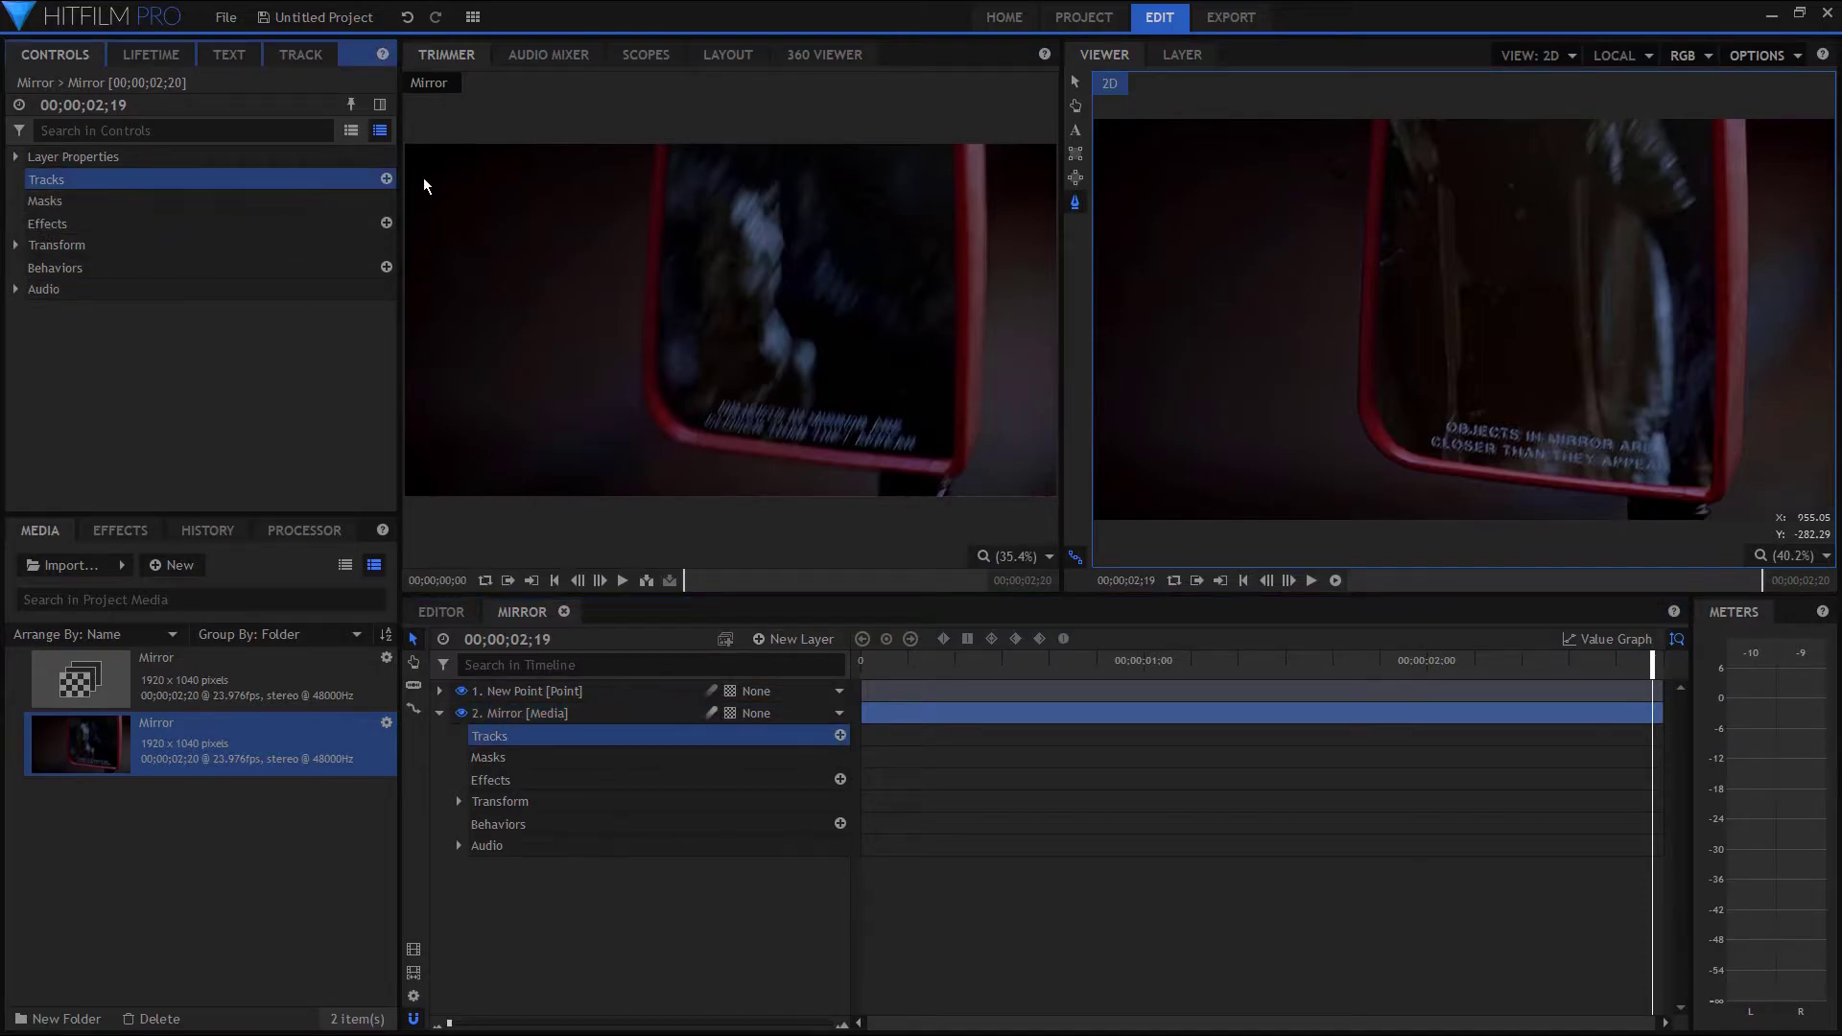
{"action": "left_click", "coordinate": [386, 178]}
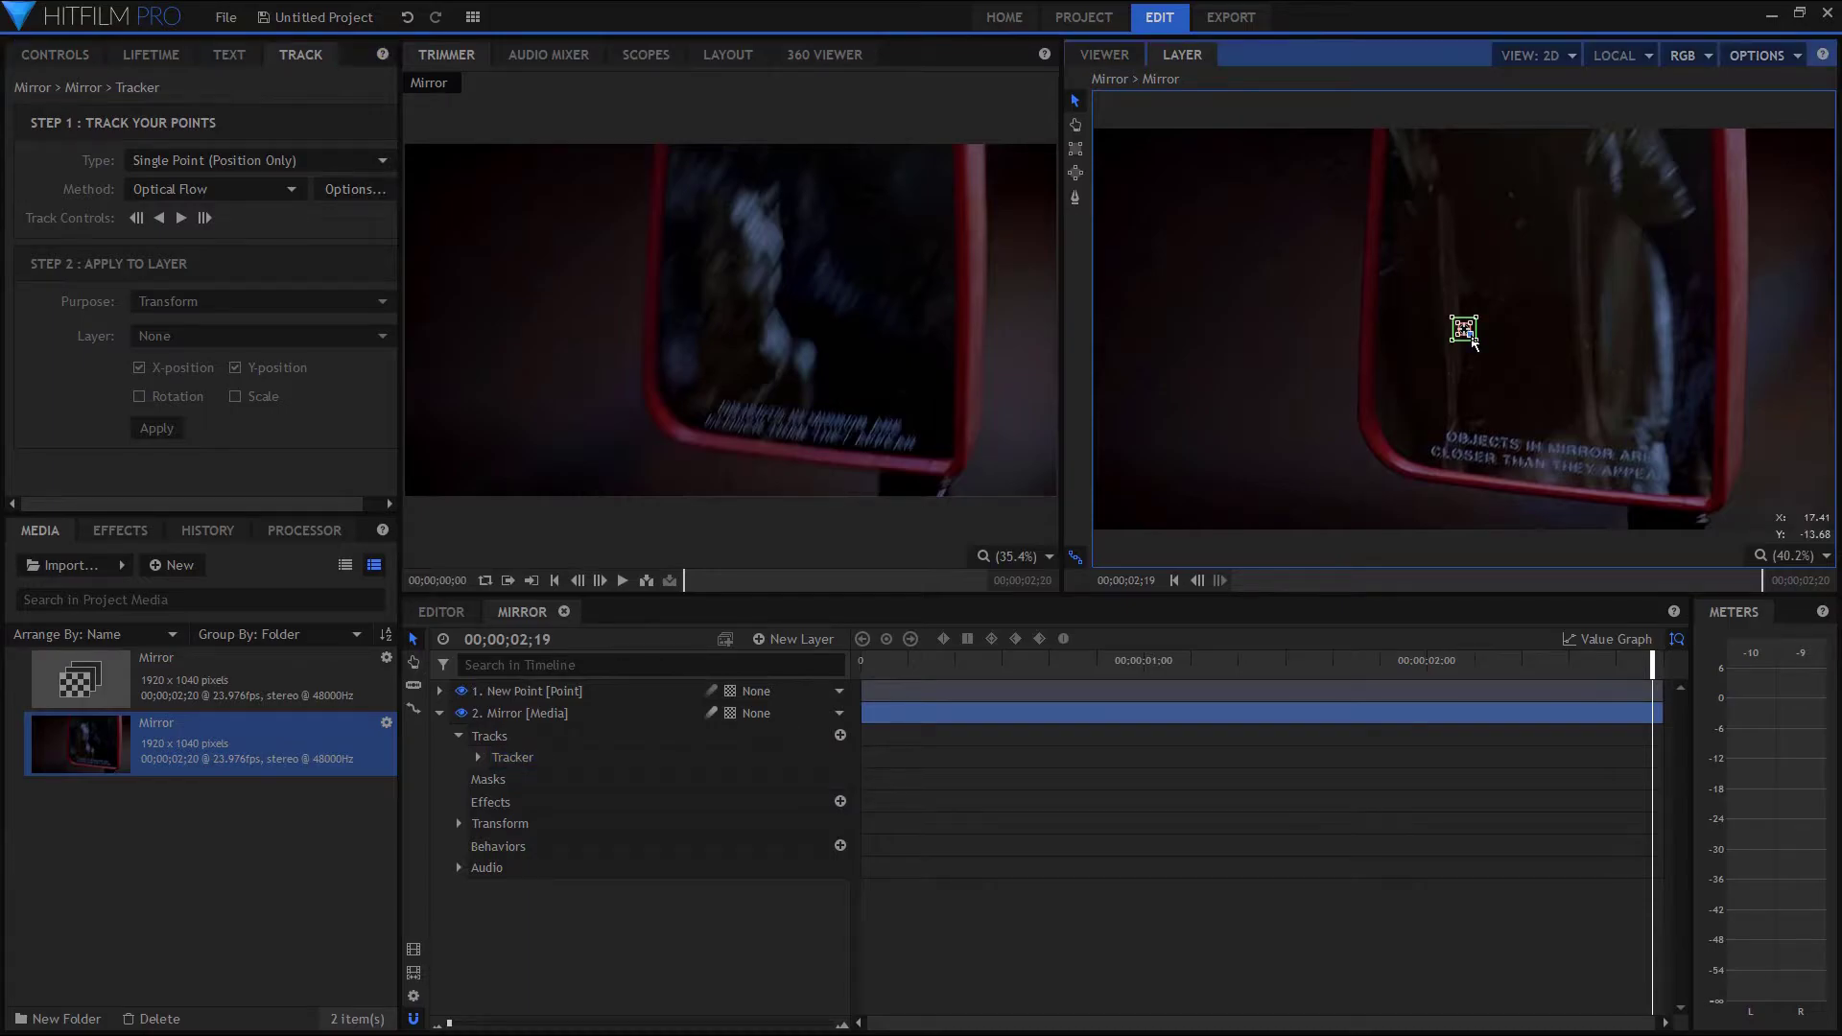
{"action": "left_click_drag", "start_coordinate": [1475, 343], "coordinate": [1555, 419]}
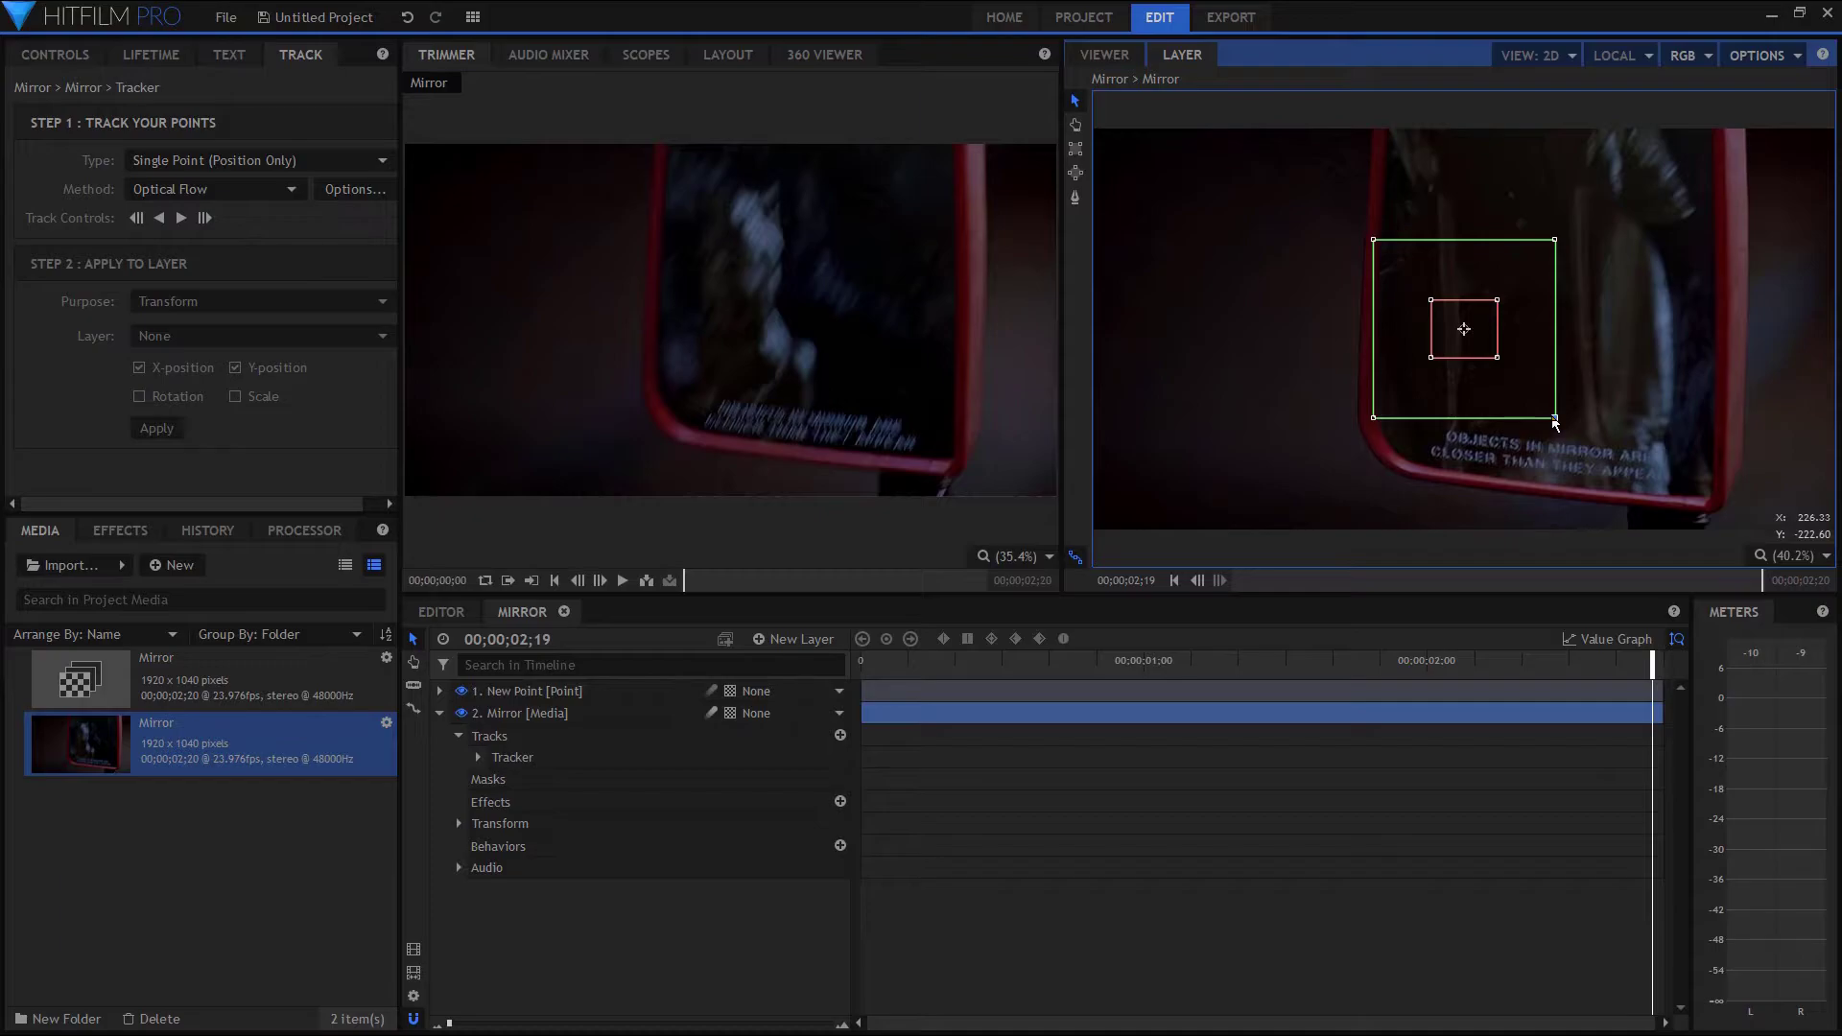
{"action": "left_click_drag", "start_coordinate": [1469, 361], "coordinate": [1413, 496]}
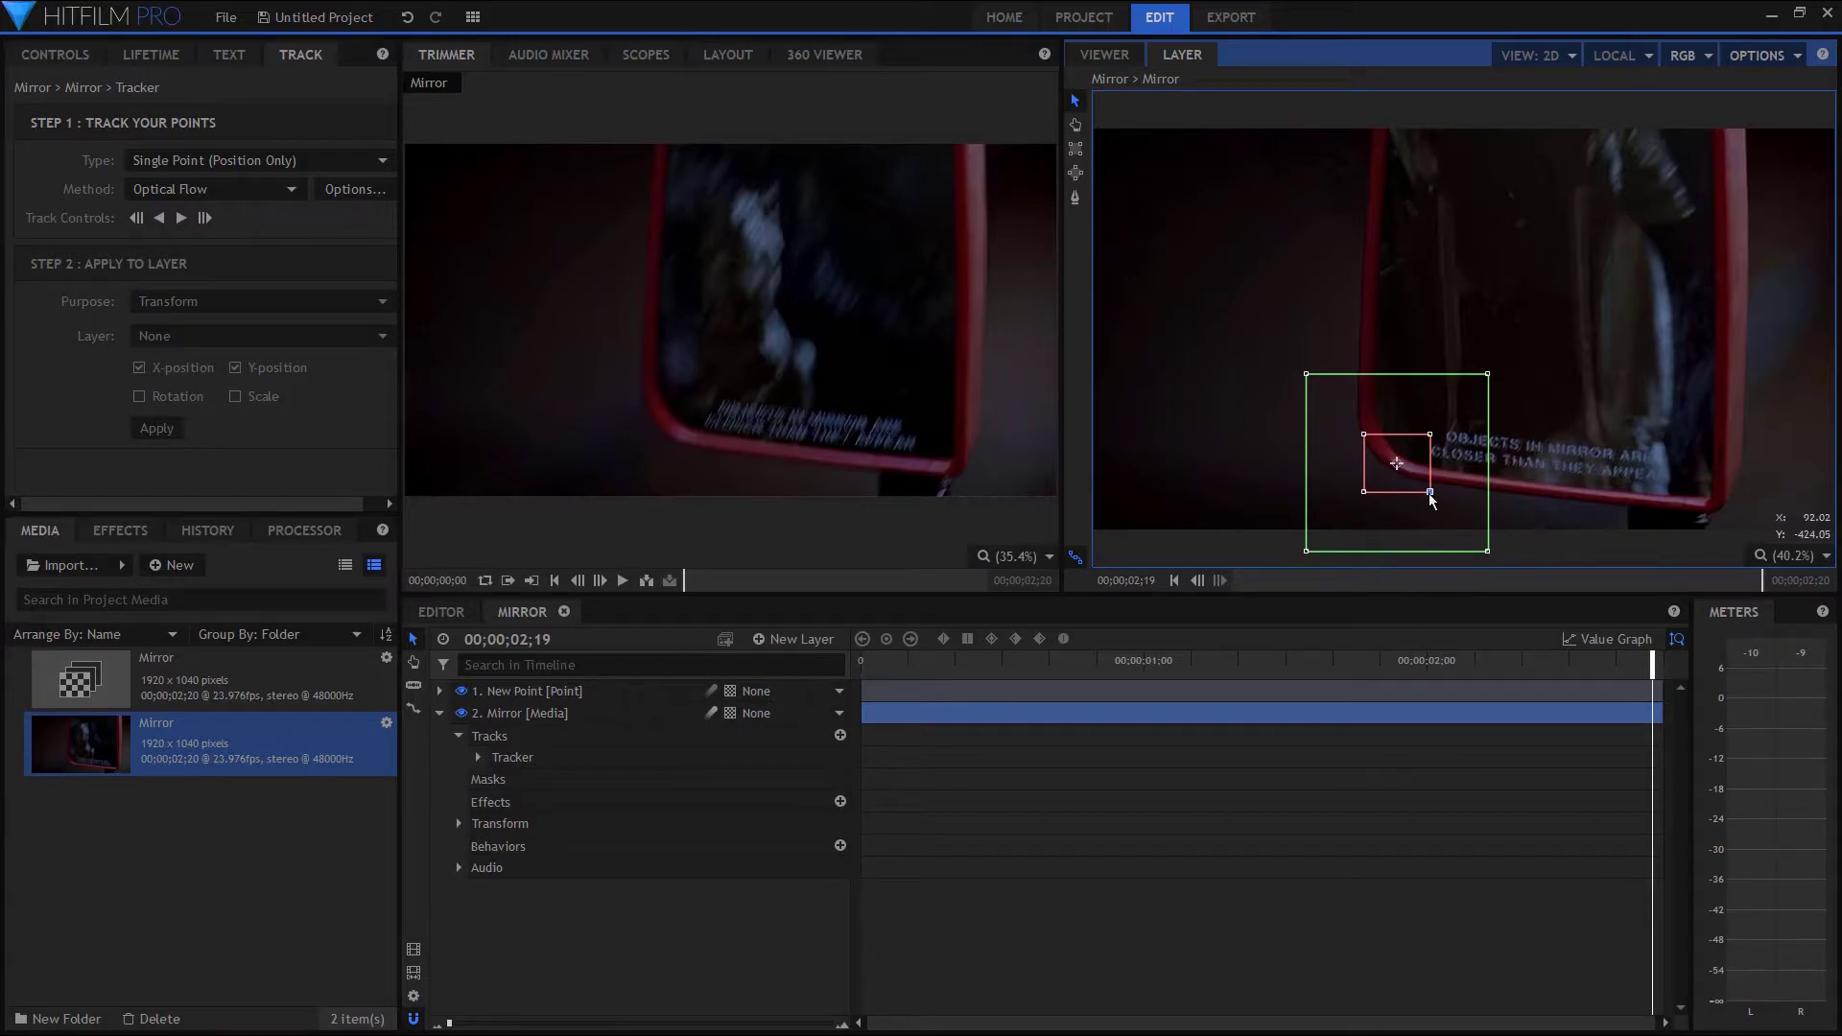
{"action": "left_click_drag", "start_coordinate": [1429, 491], "coordinate": [1411, 476]}
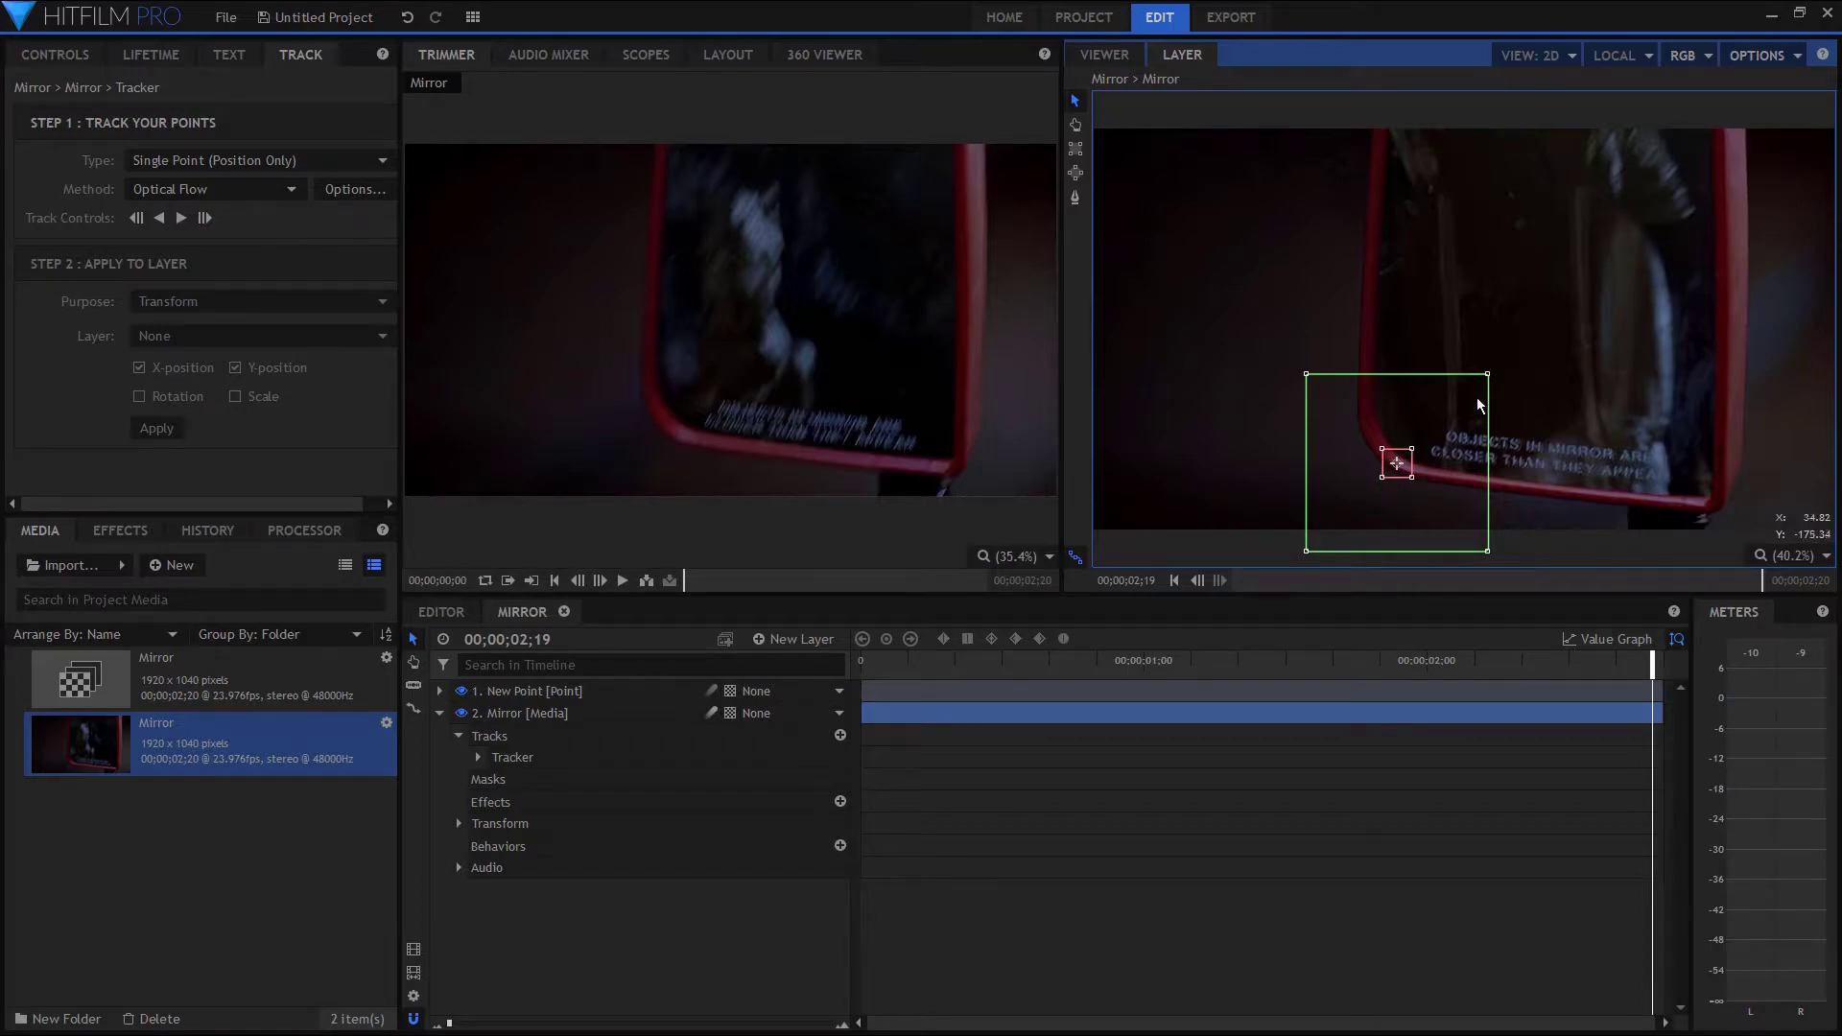
{"action": "left_click_drag", "start_coordinate": [1489, 375], "coordinate": [1451, 410]}
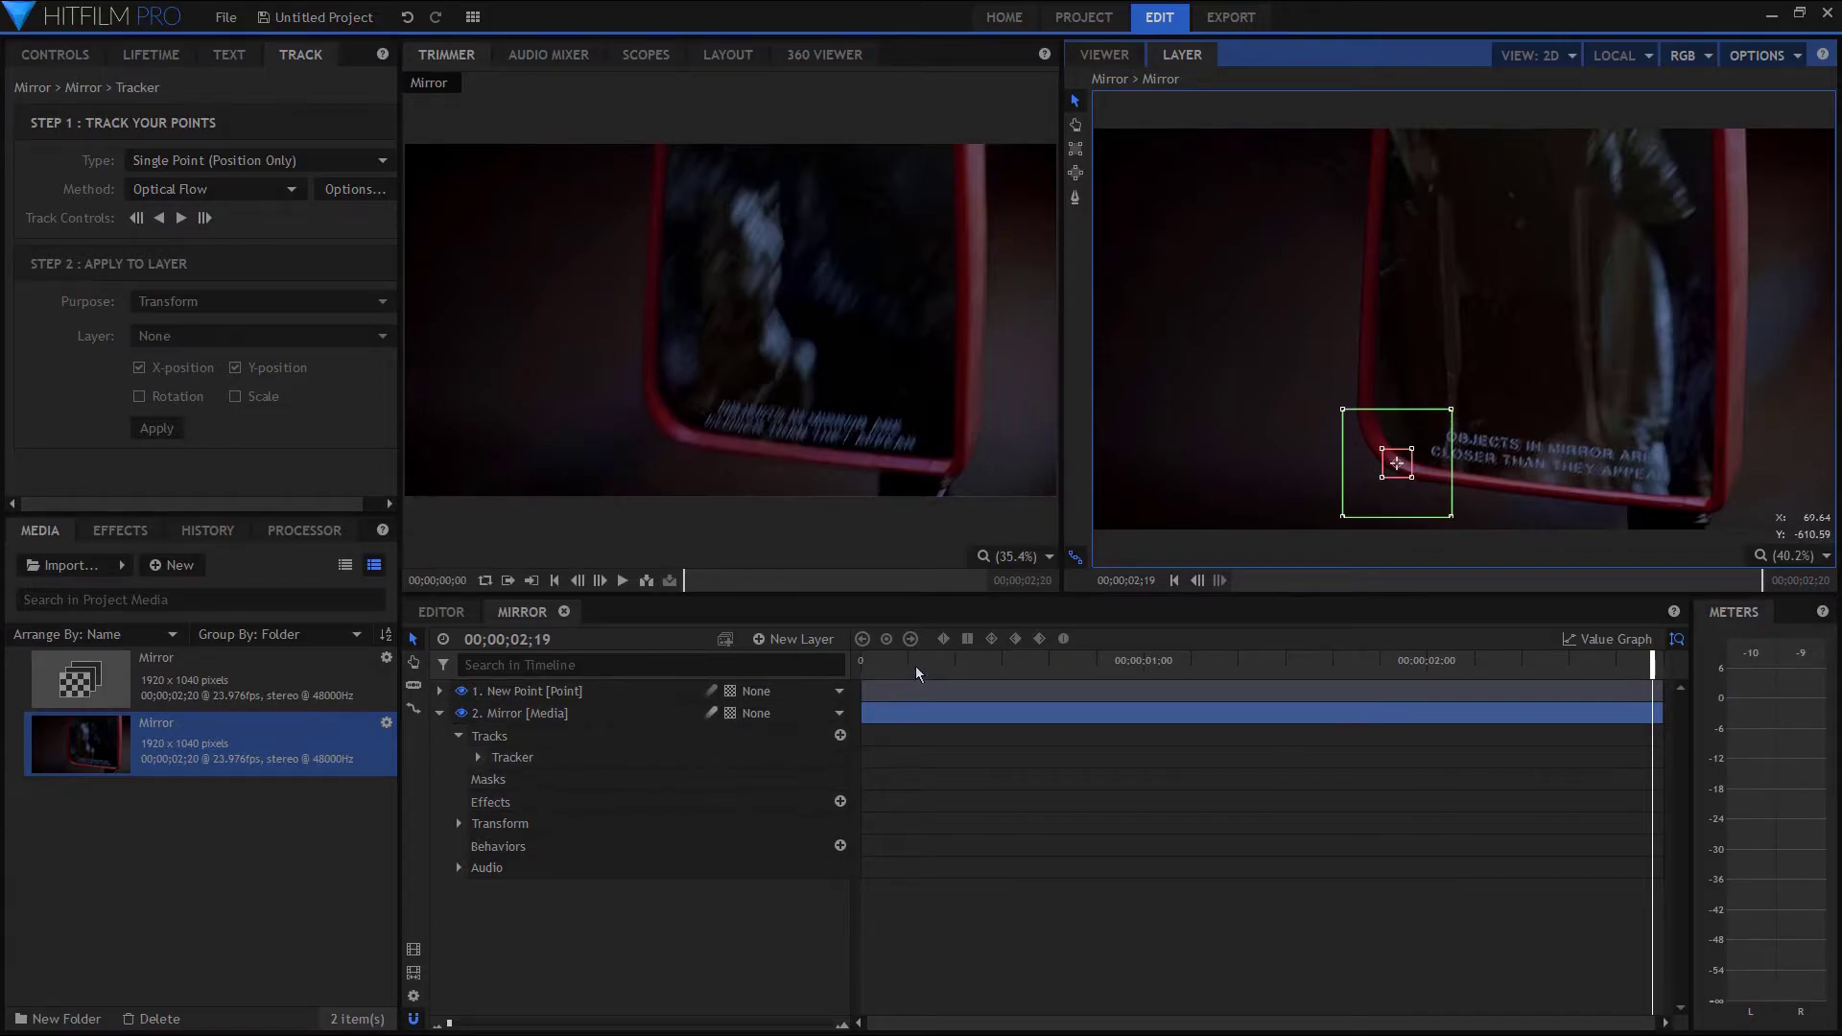
{"action": "left_click_drag", "start_coordinate": [919, 670], "coordinate": [861, 662]}
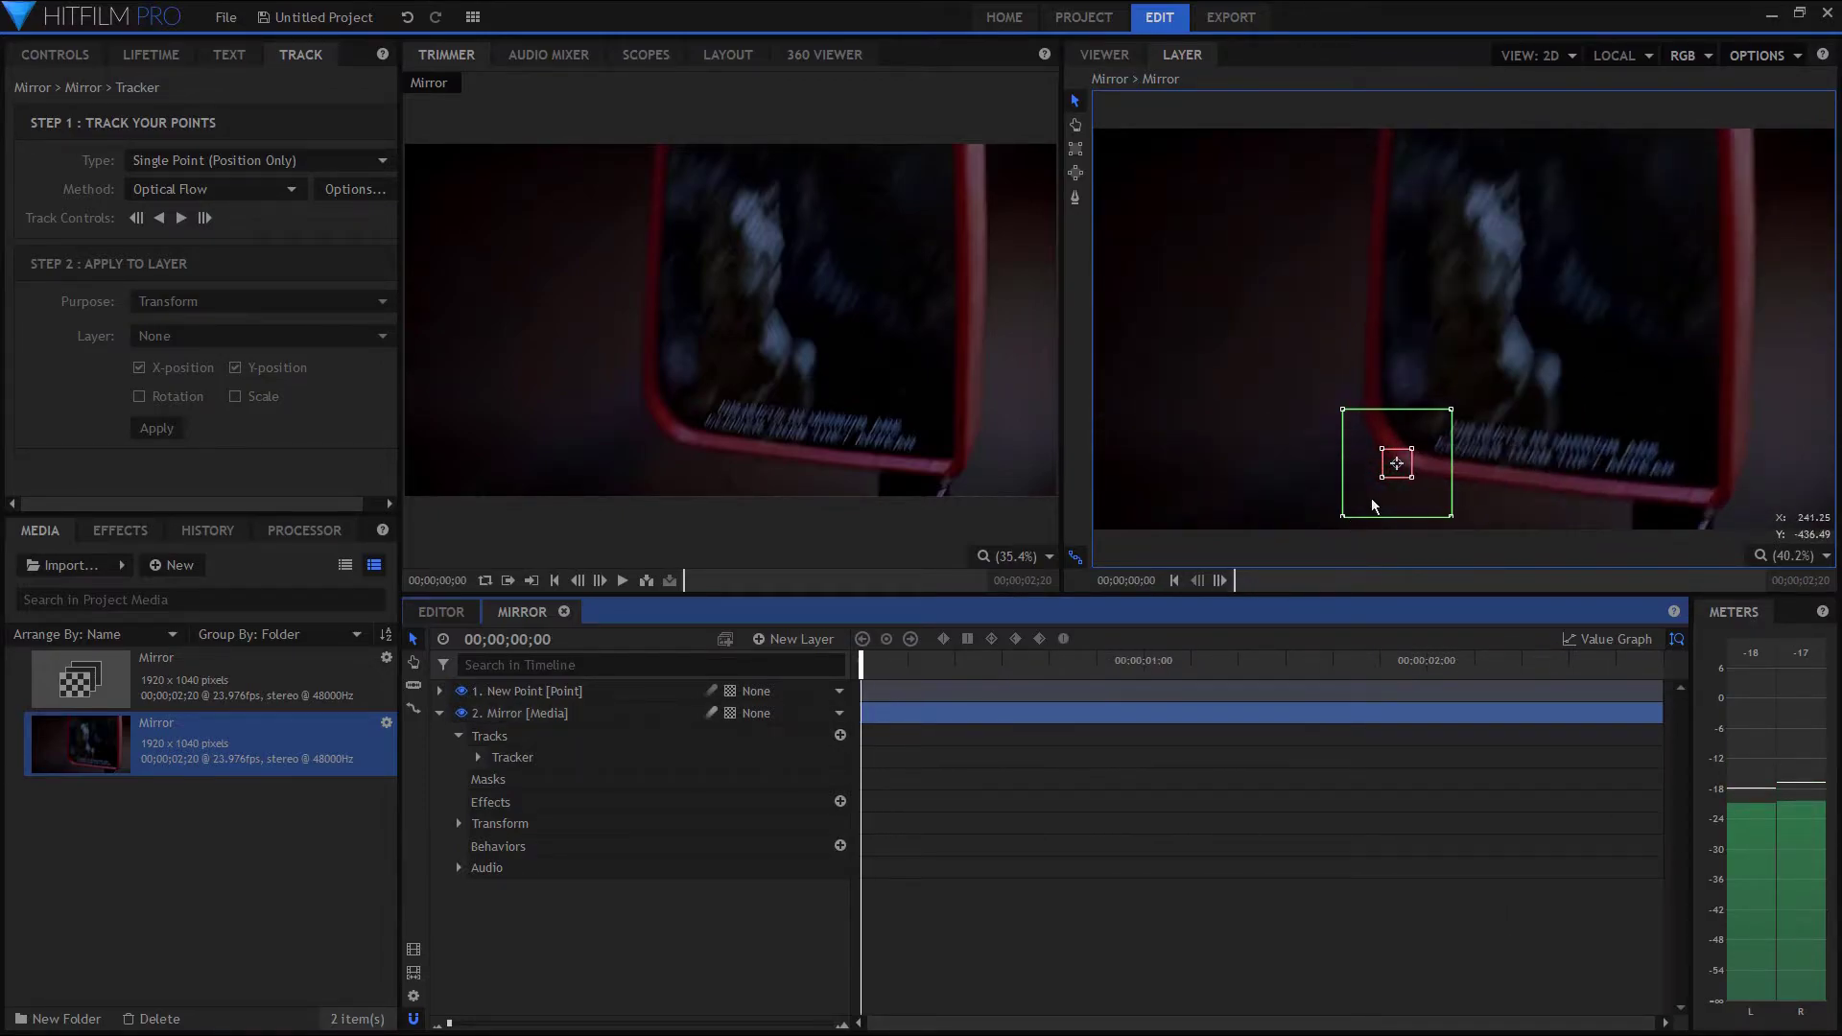
{"action": "mouse_move", "coordinate": [1407, 483]}
{"action": "left_mouse_down"}
{"action": "mouse_move", "coordinate": [1404, 455]}
{"action": "mouse_move", "coordinate": [1419, 473]}
{"action": "left_mouse_up"}
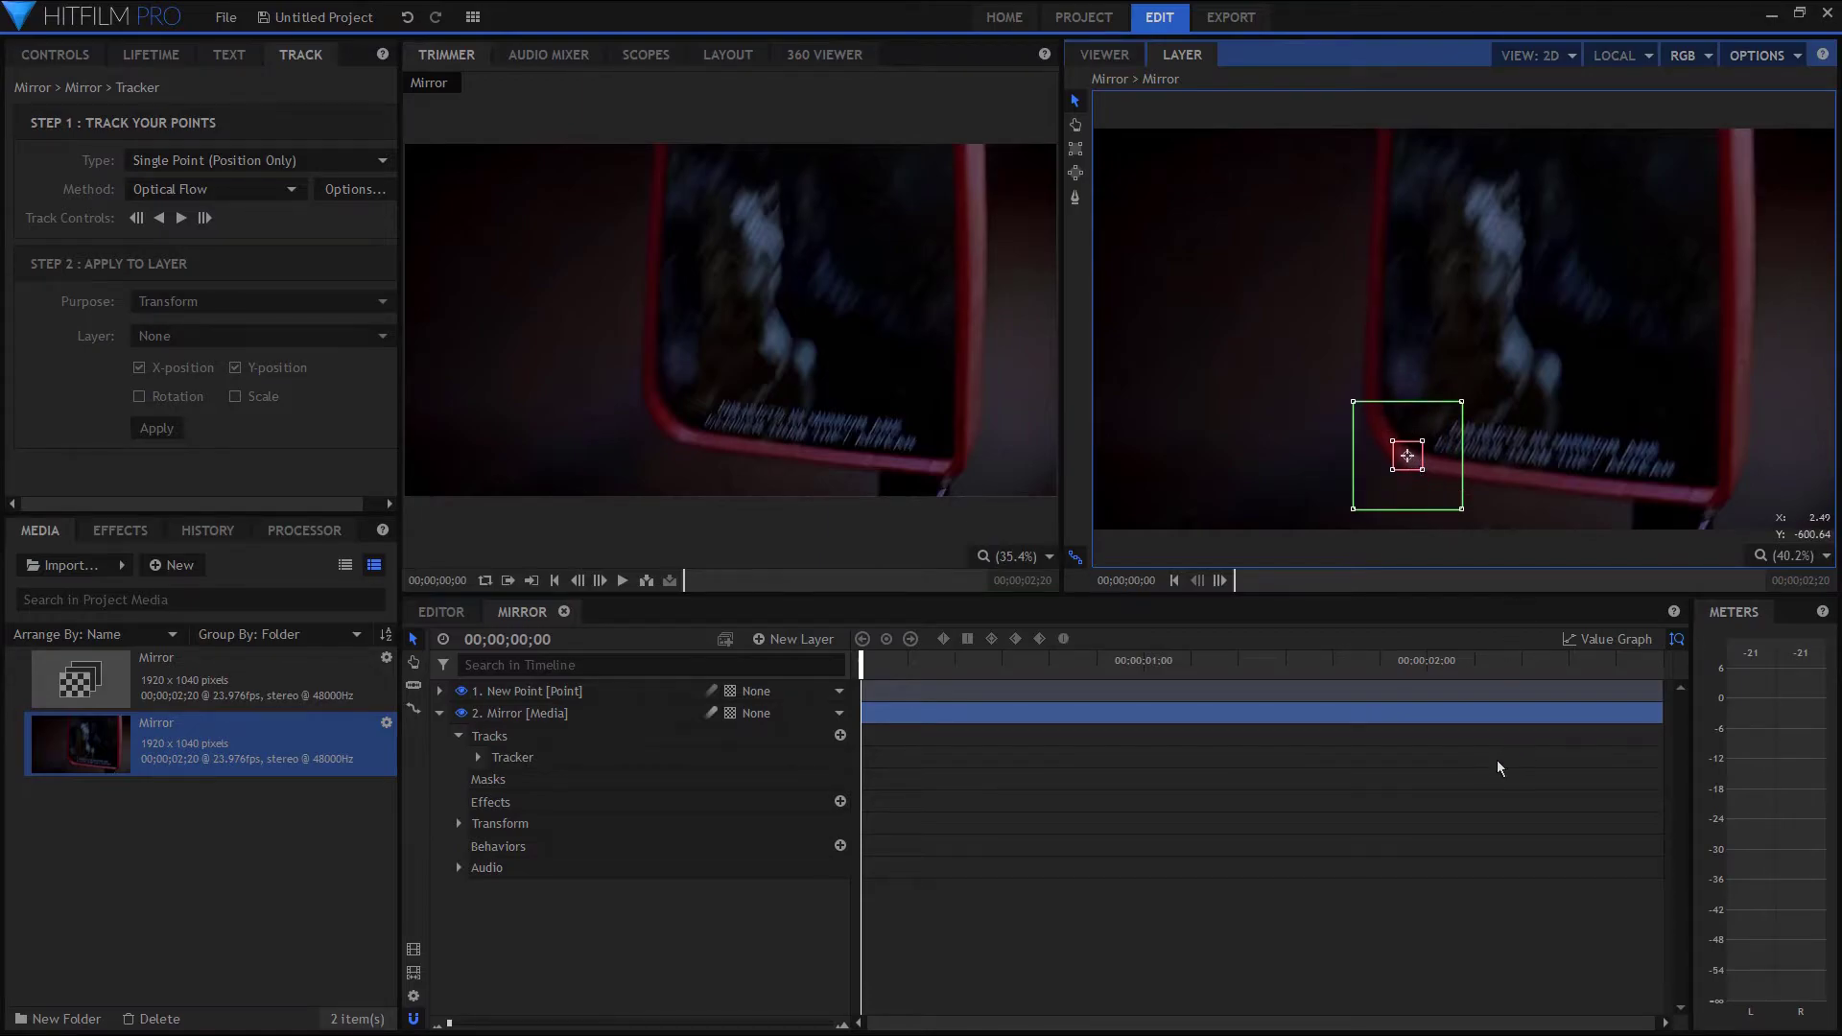
- Track the corner forward, then from frame 0 apply it to 1. New Point with Stabilize purpose
{"action": "left_click", "coordinate": [180, 219]}
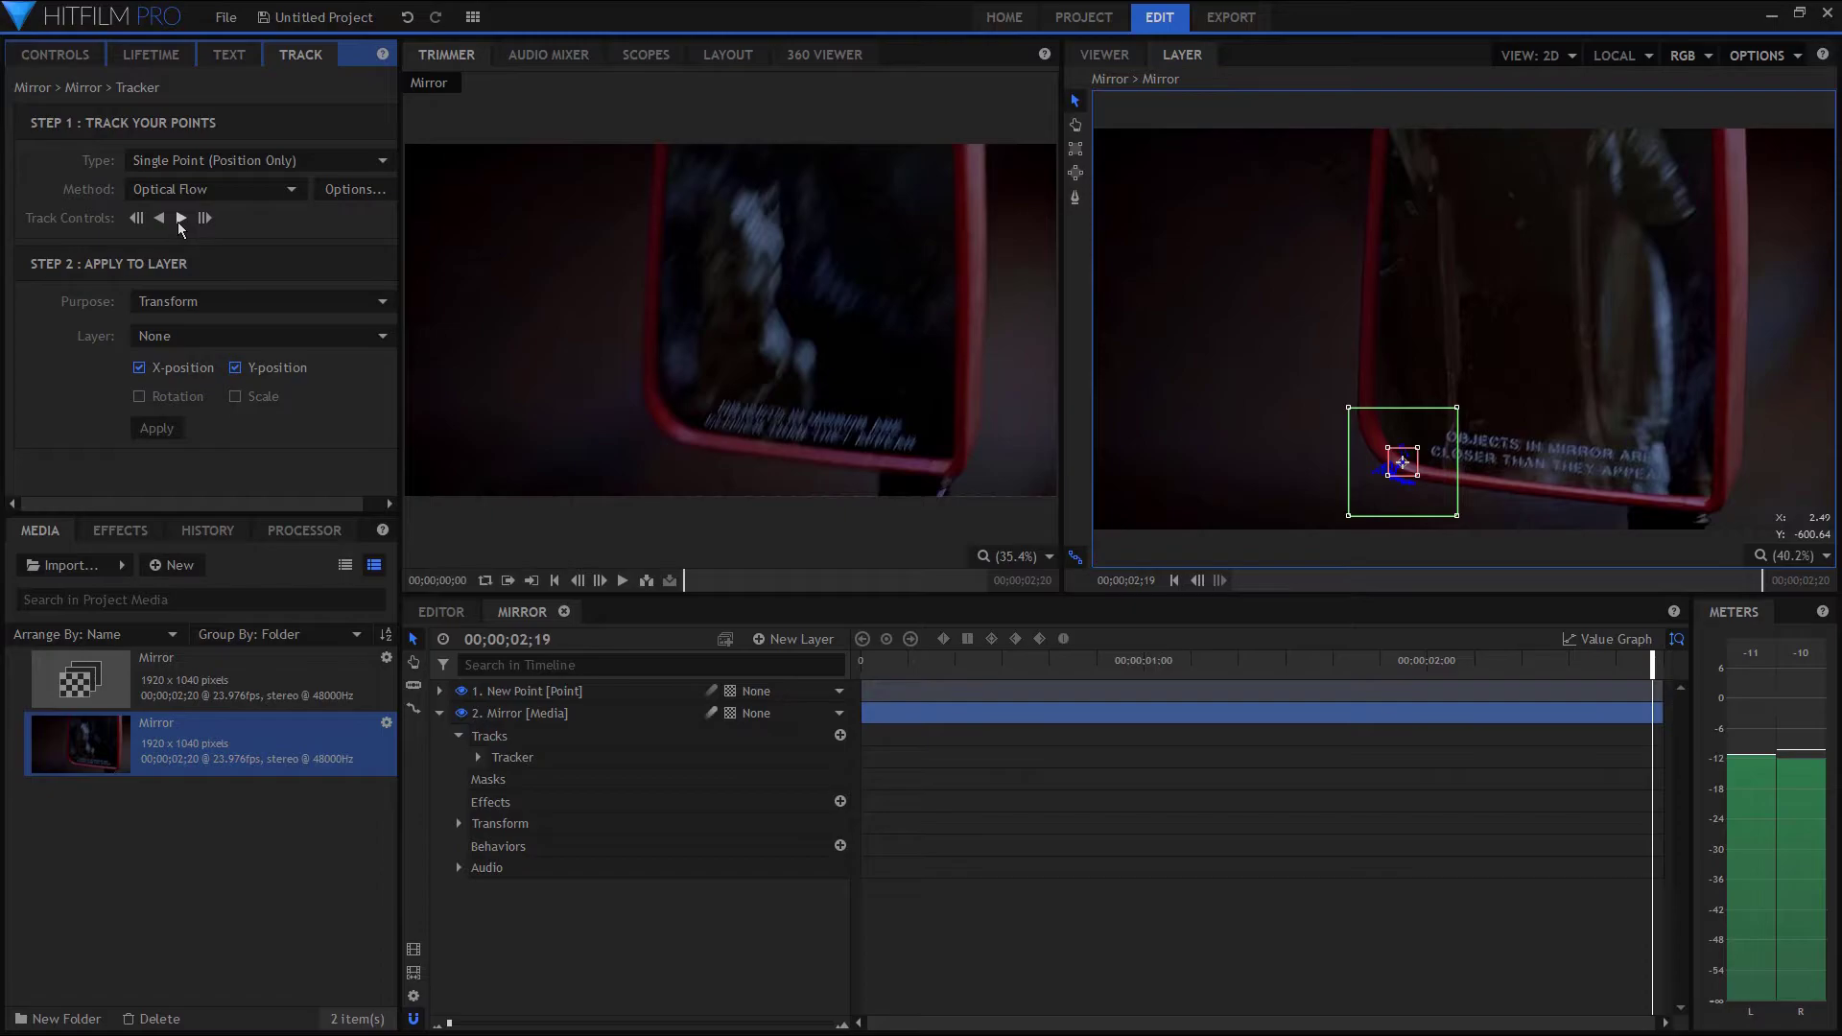
{"action": "key", "text": "Home"}
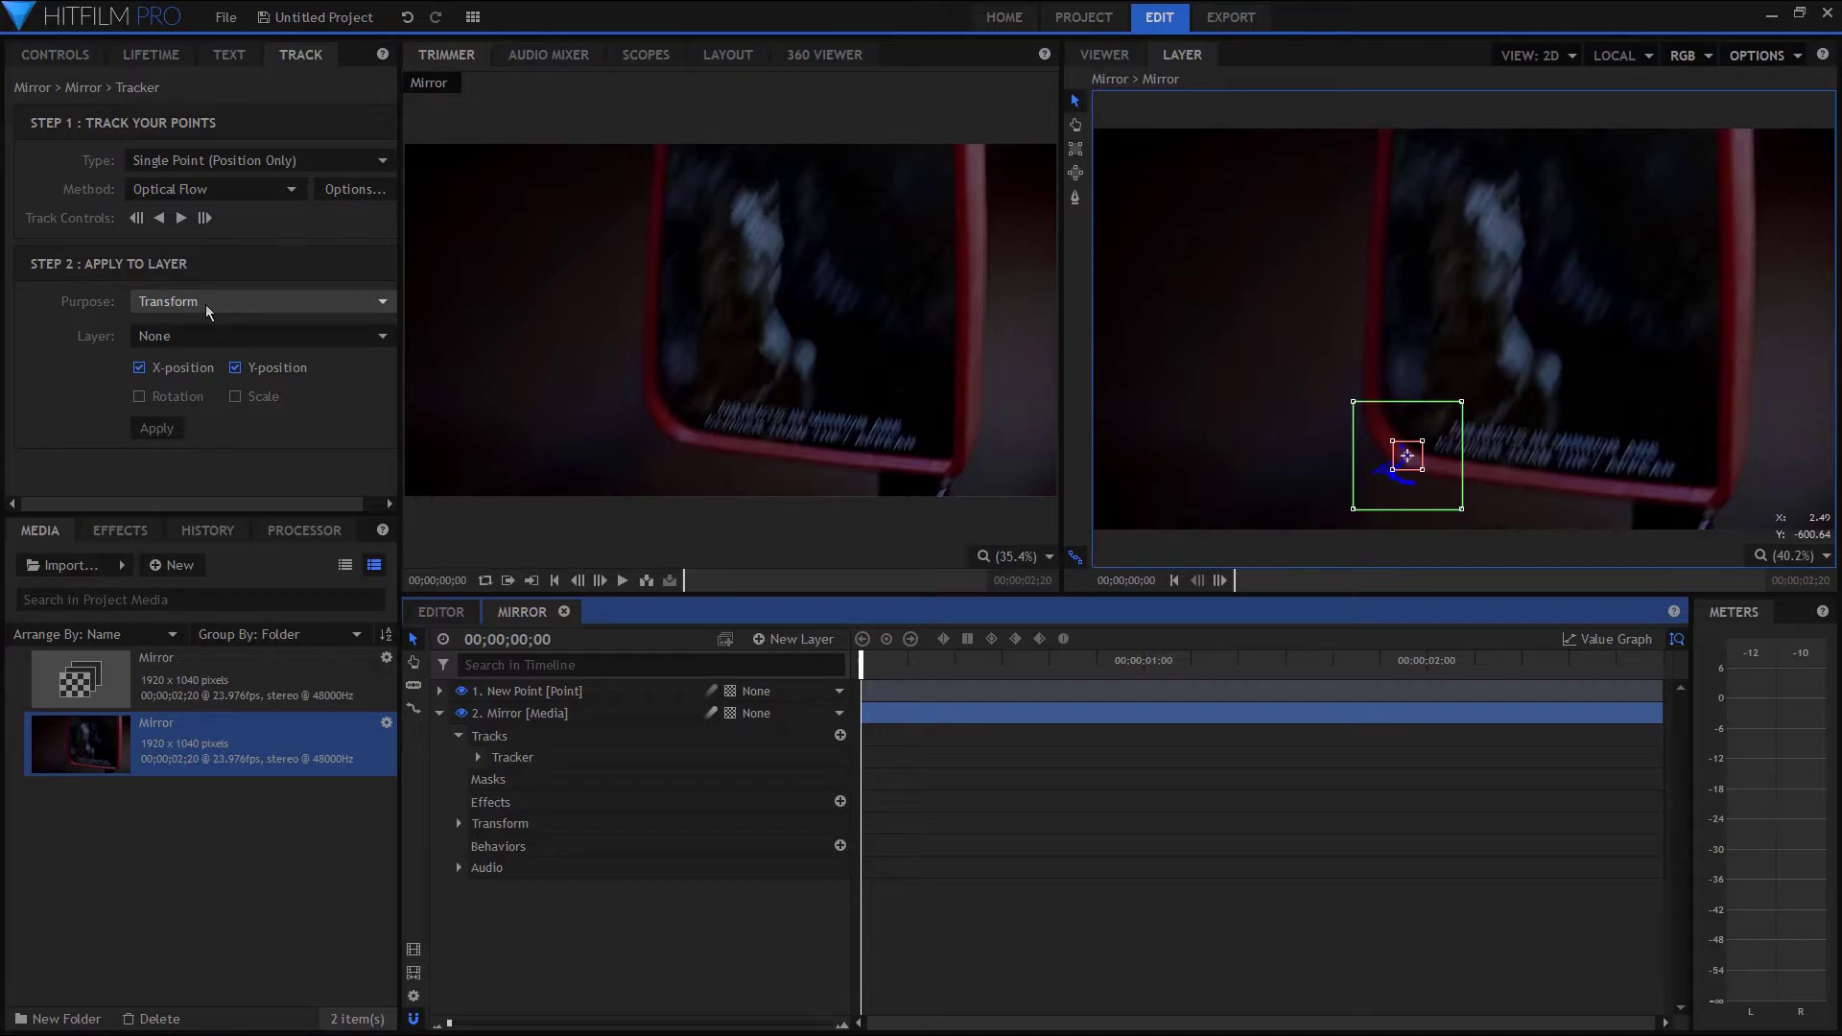
{"action": "left_click", "coordinate": [215, 336]}
{"action": "left_click", "coordinate": [216, 378]}
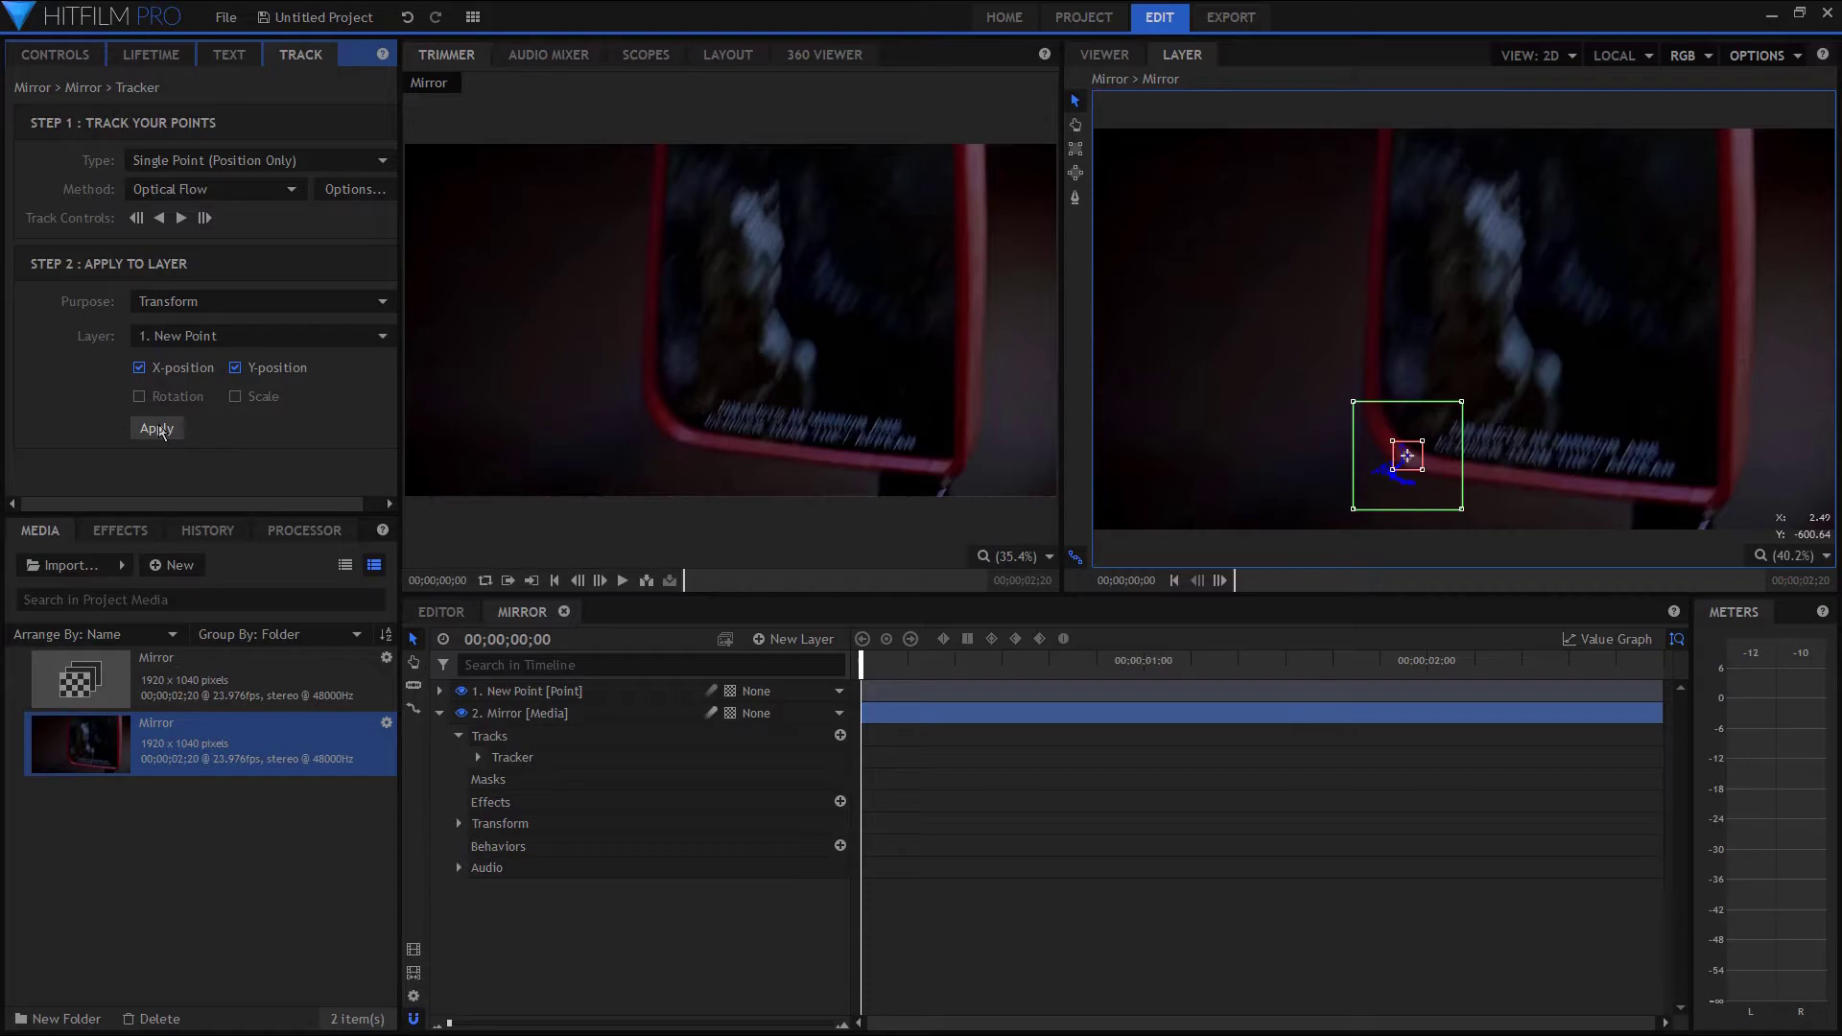
{"action": "left_click", "coordinate": [158, 429]}
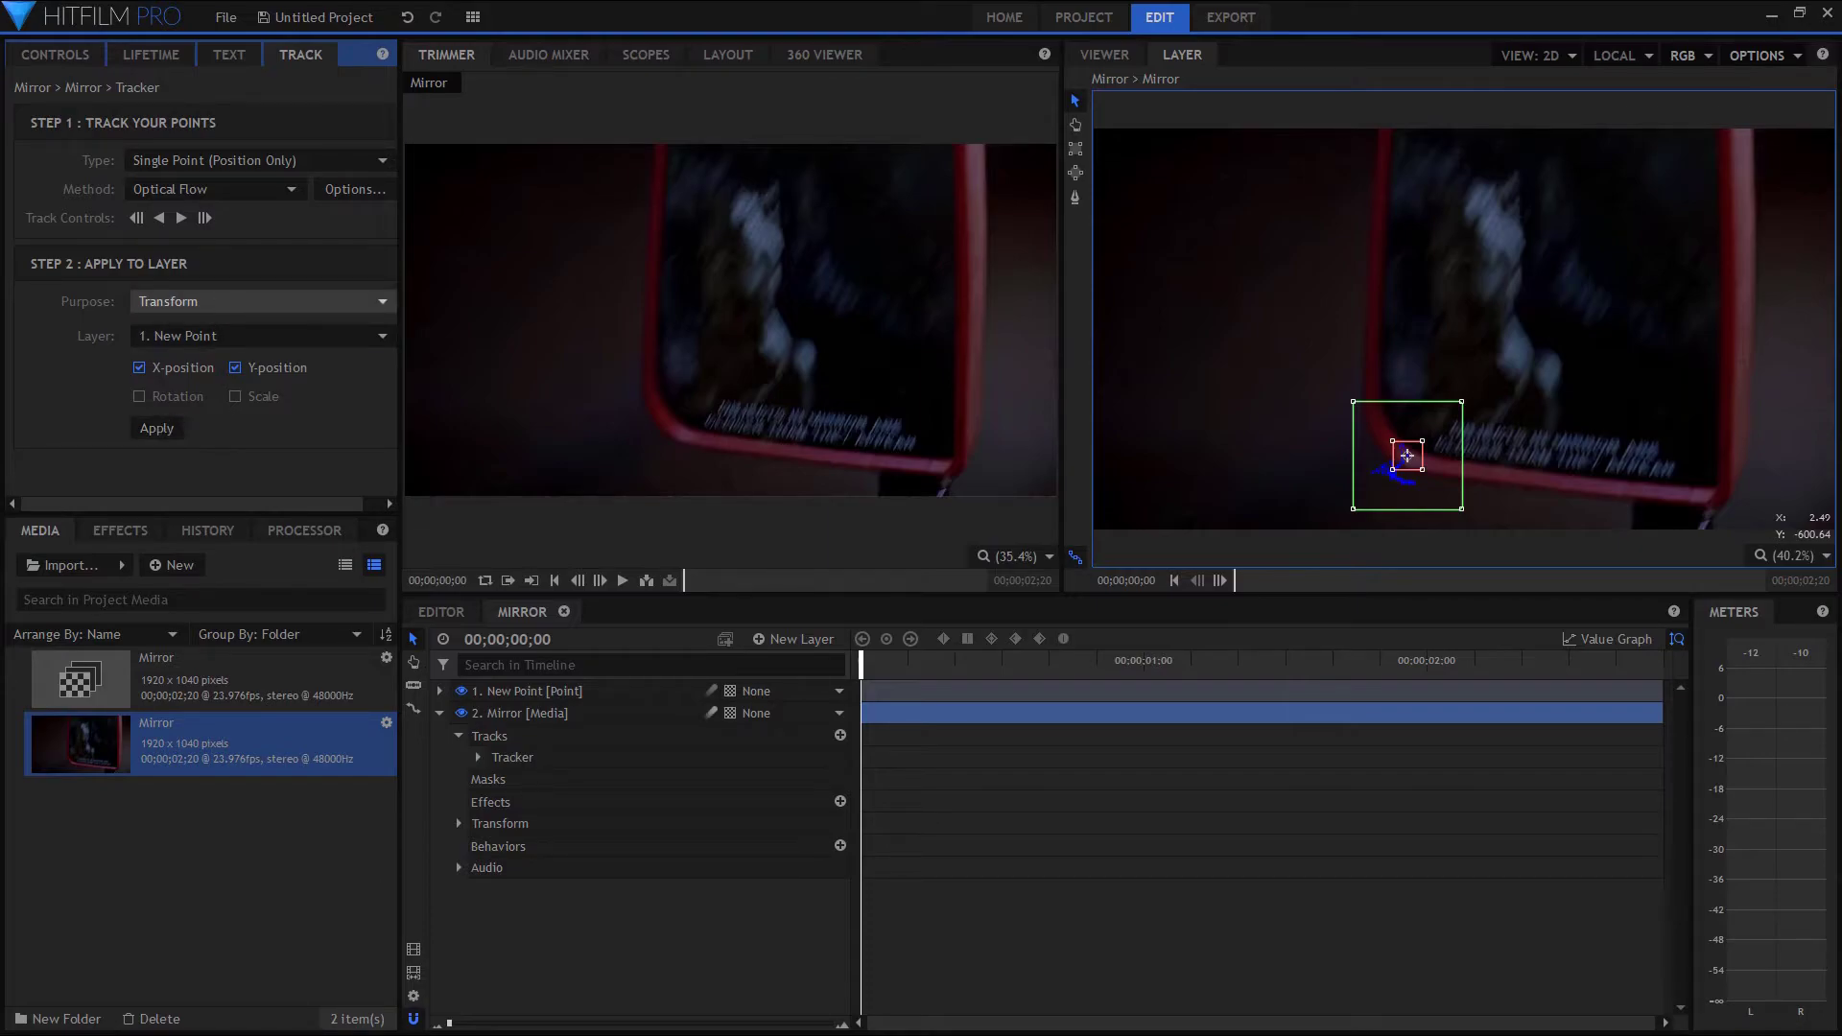
{"action": "scroll", "coordinate": [259, 301], "scroll_direction": "down", "scroll_amount": 1}
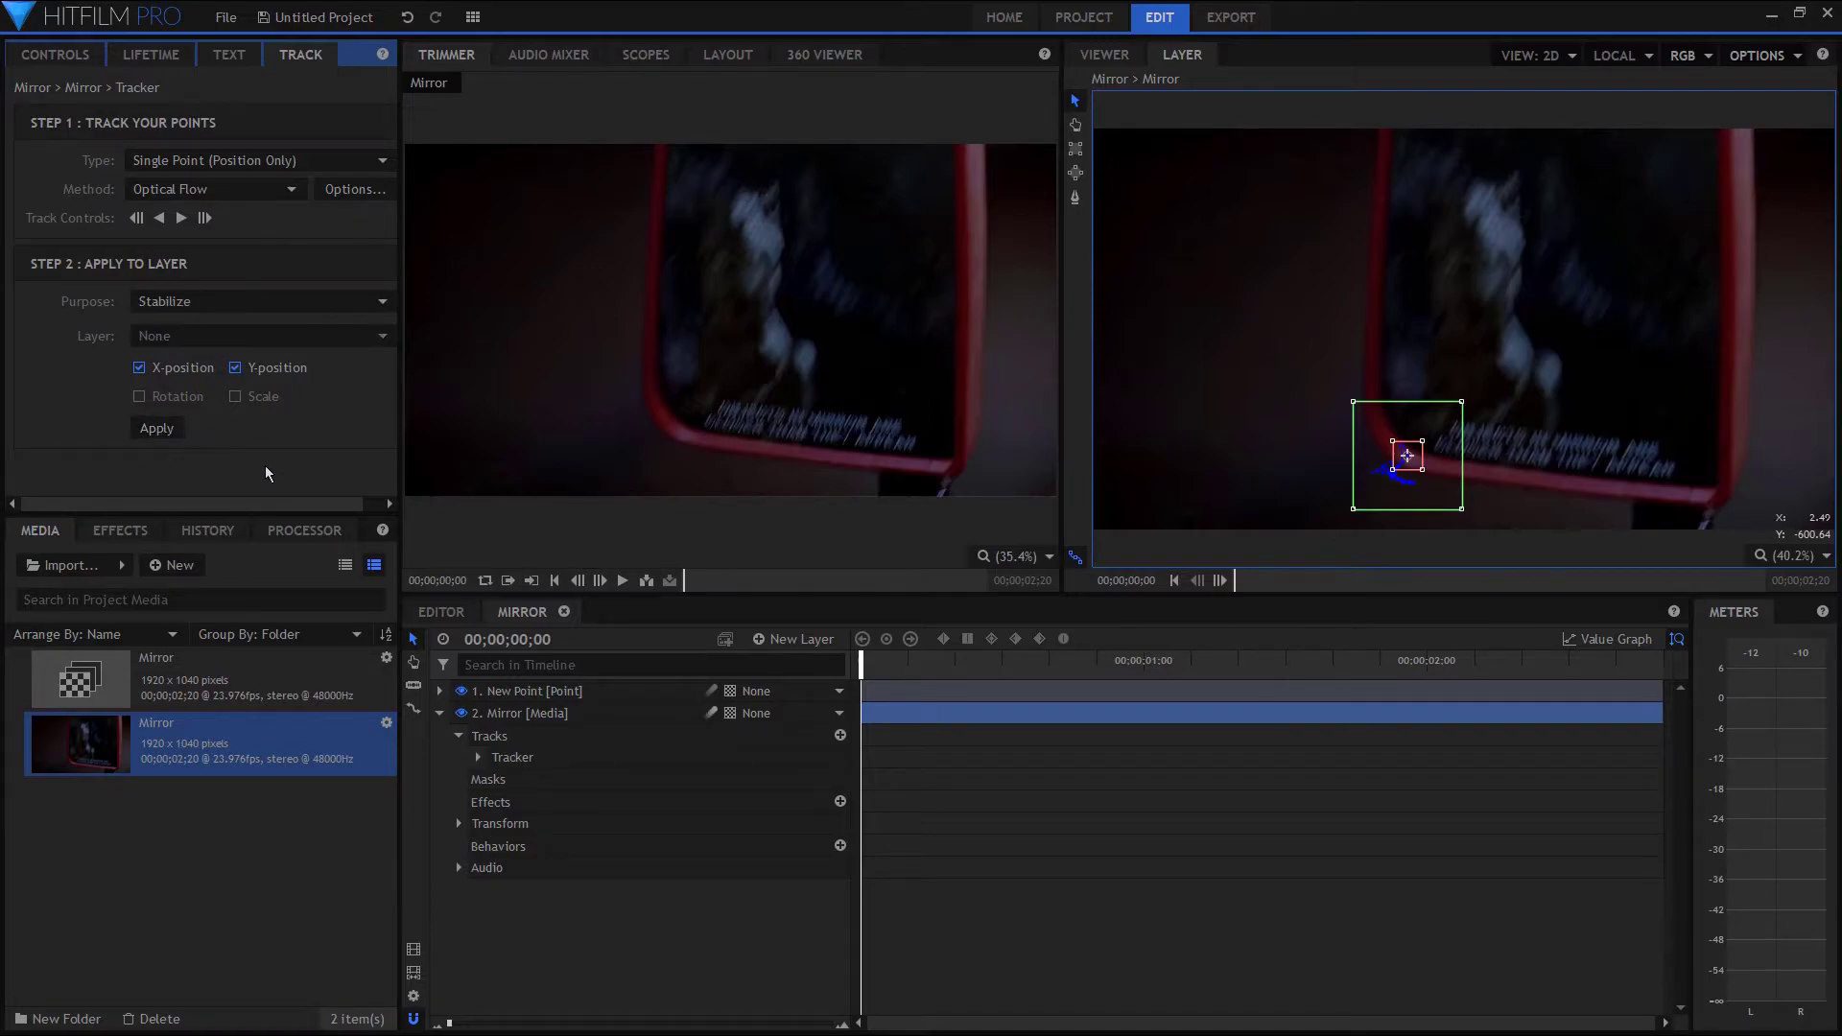
- View the whole composite and play the stabilized footage
{"action": "left_click", "coordinate": [1101, 55]}
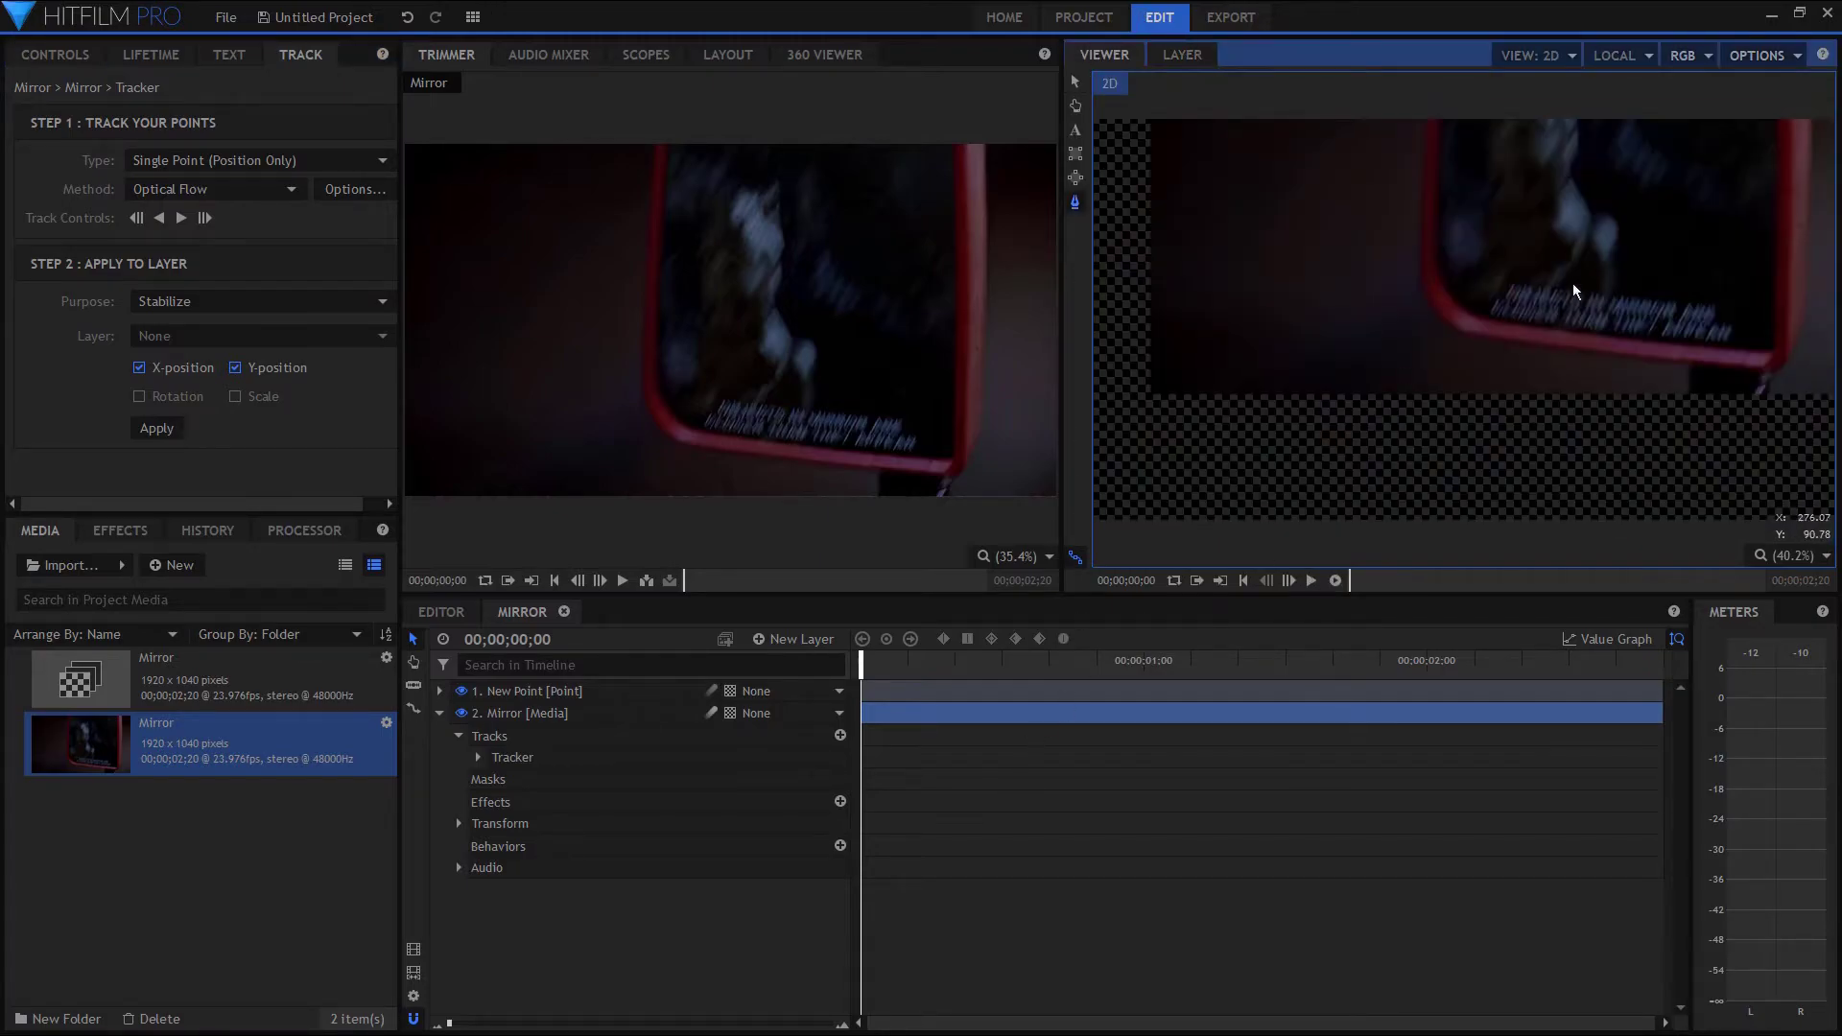
{"action": "left_click", "coordinate": [1020, 852]}
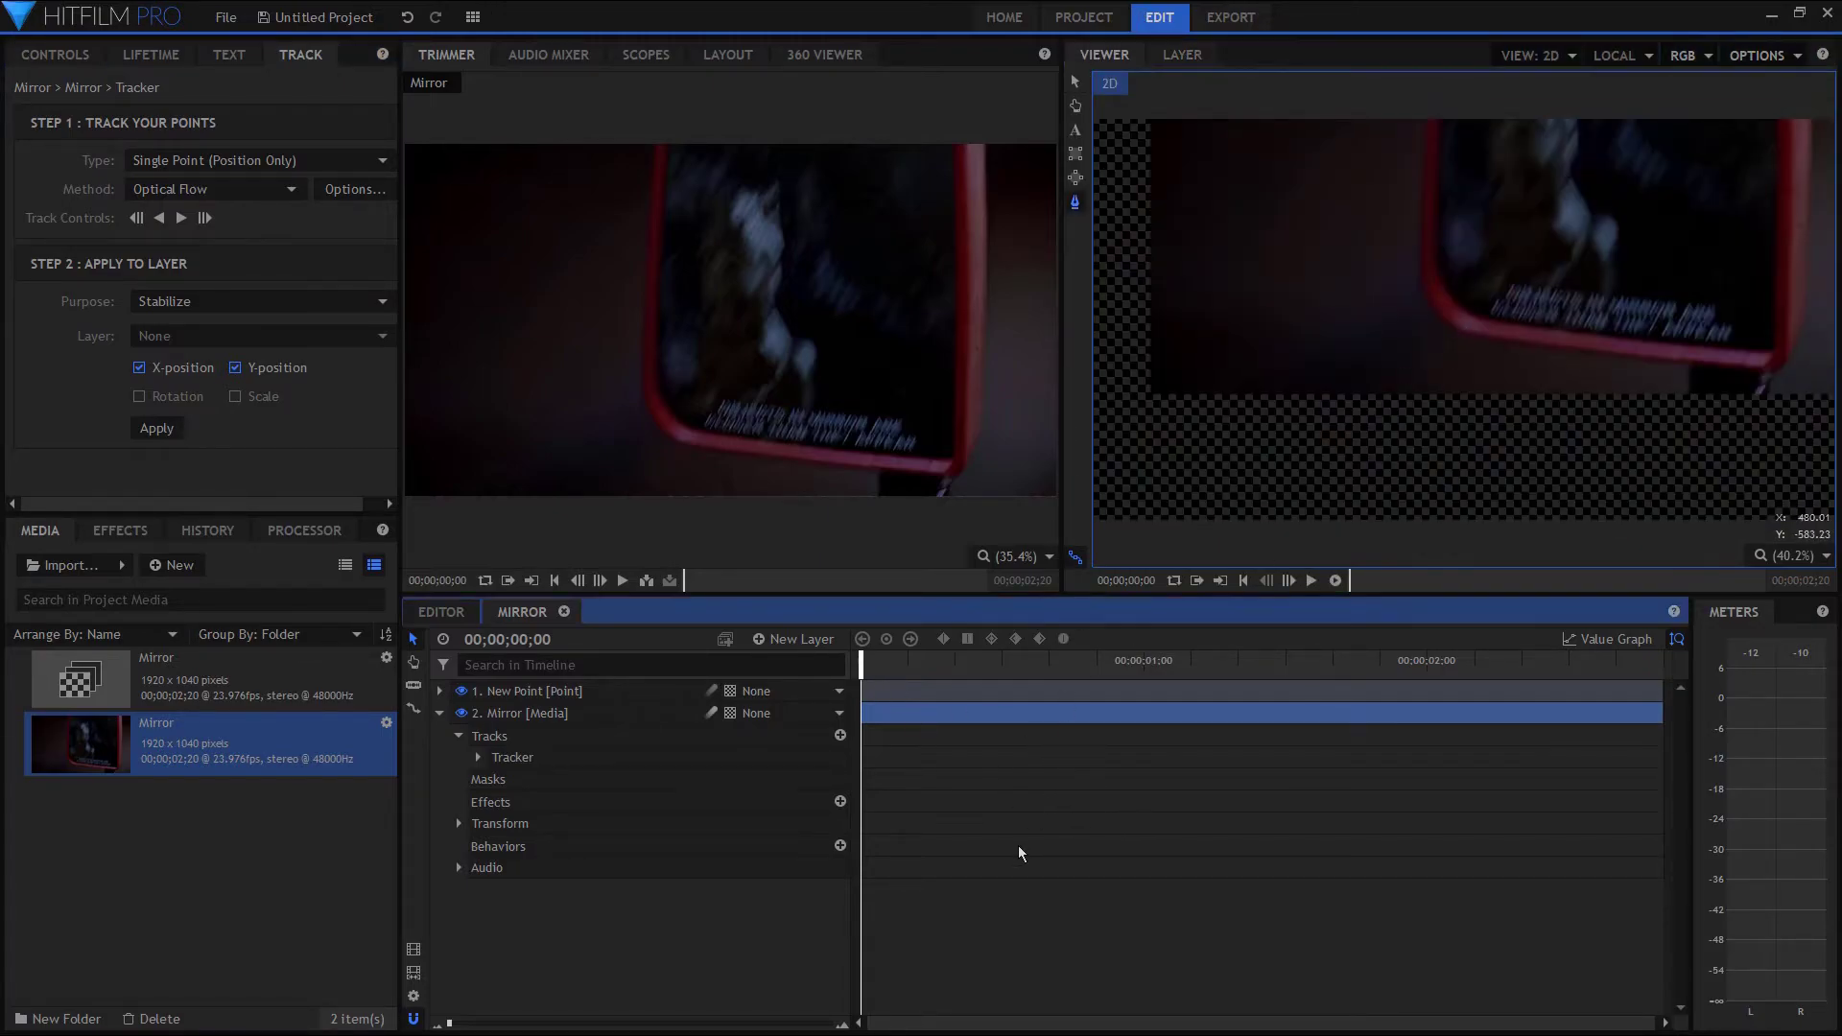
{"action": "key", "text": "space"}
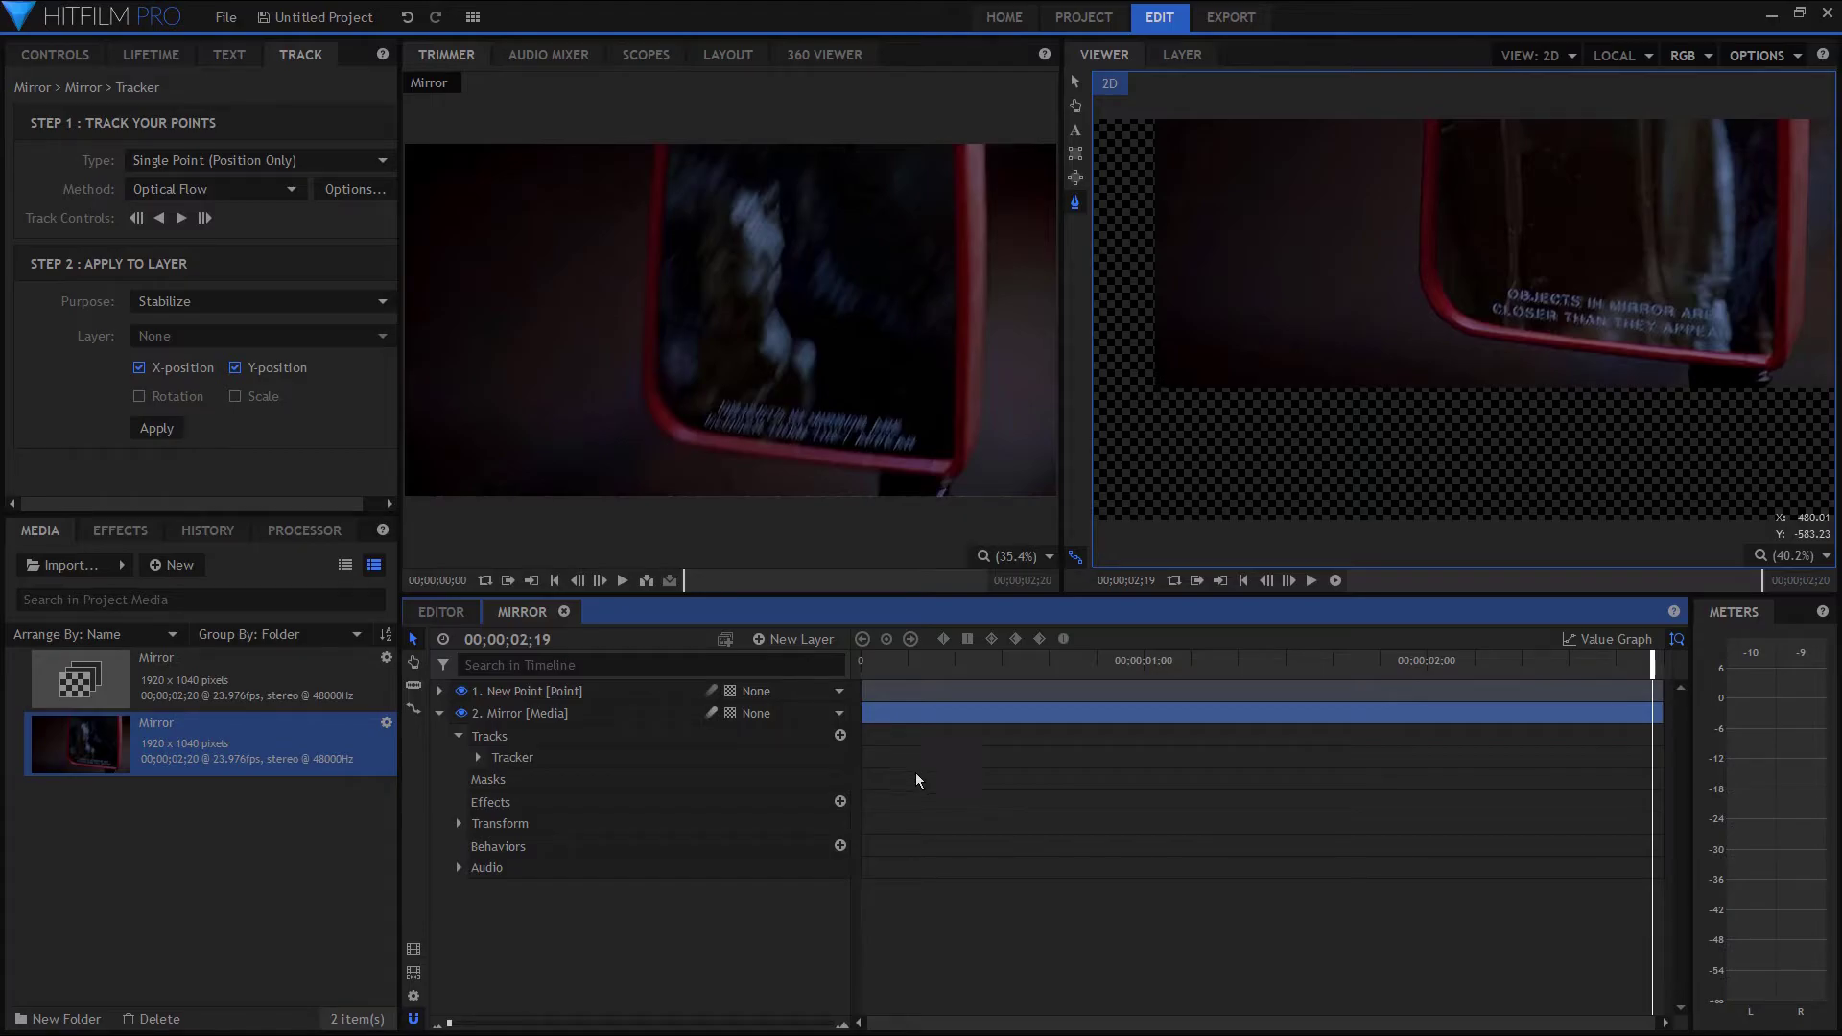
{"action": "left_click", "coordinate": [542, 712]}
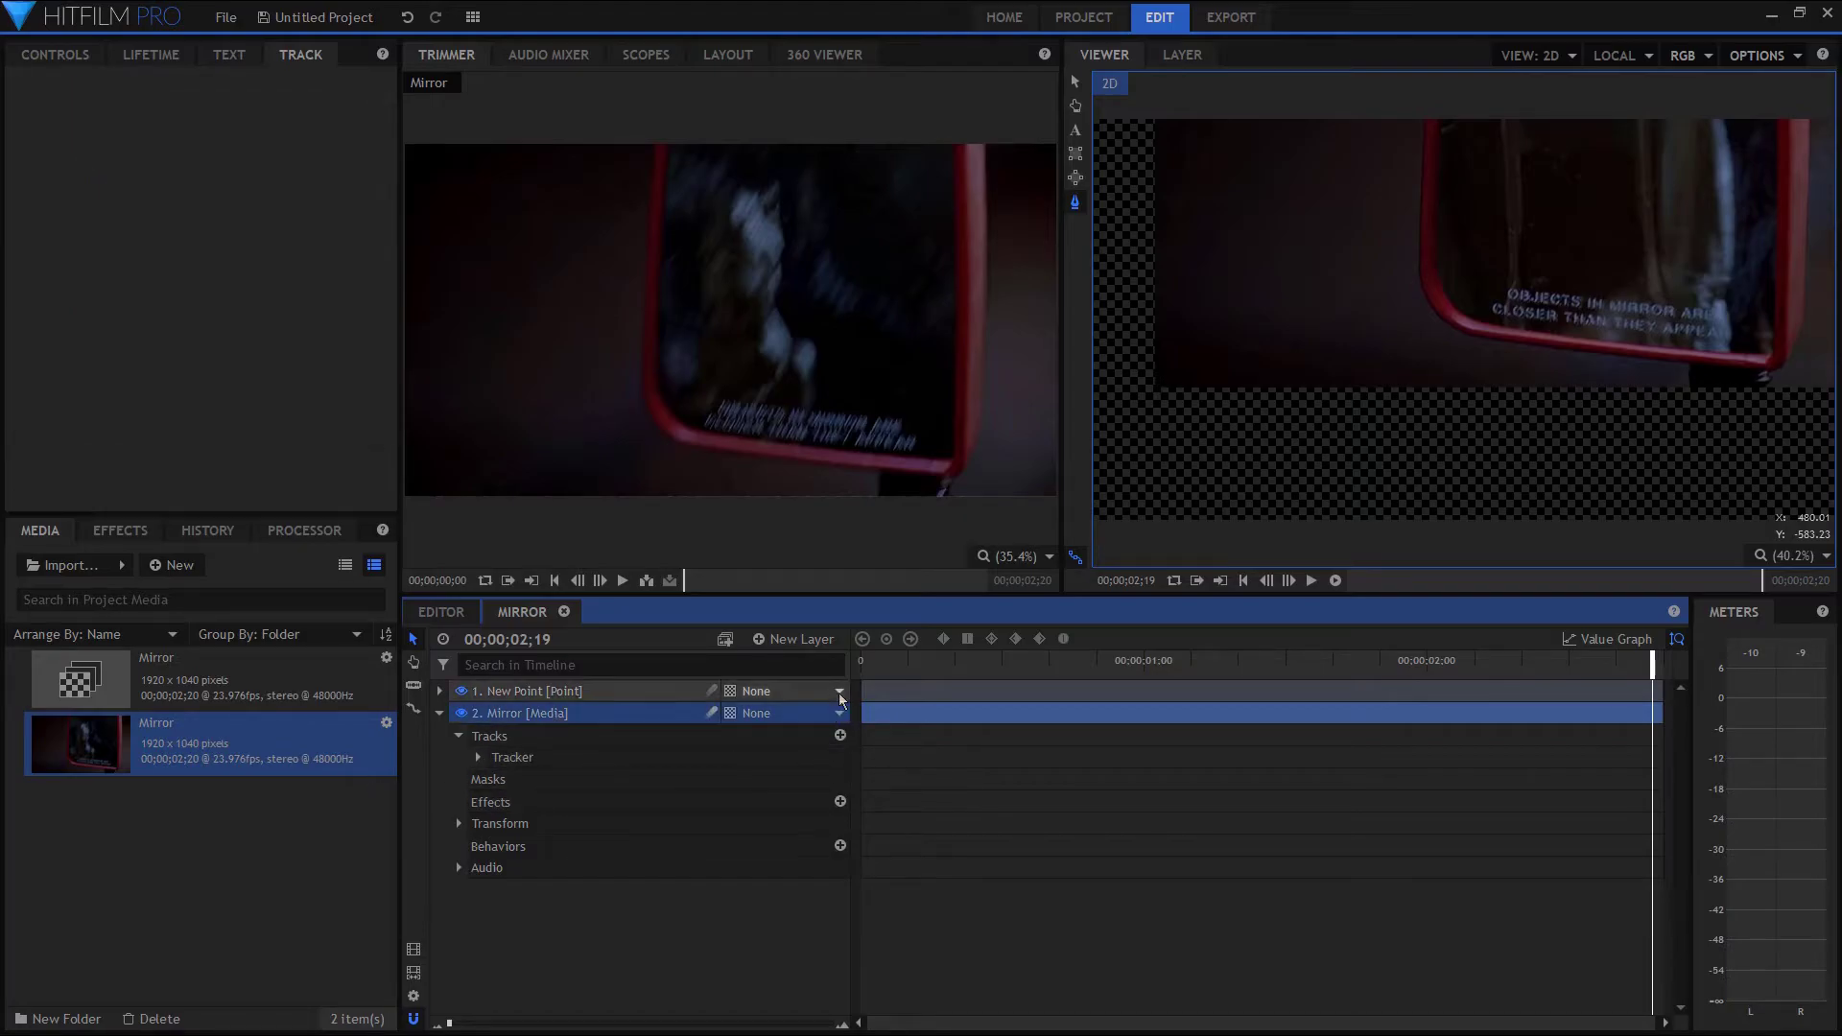
{"action": "key", "text": "space"}
{"action": "key", "text": "space"}
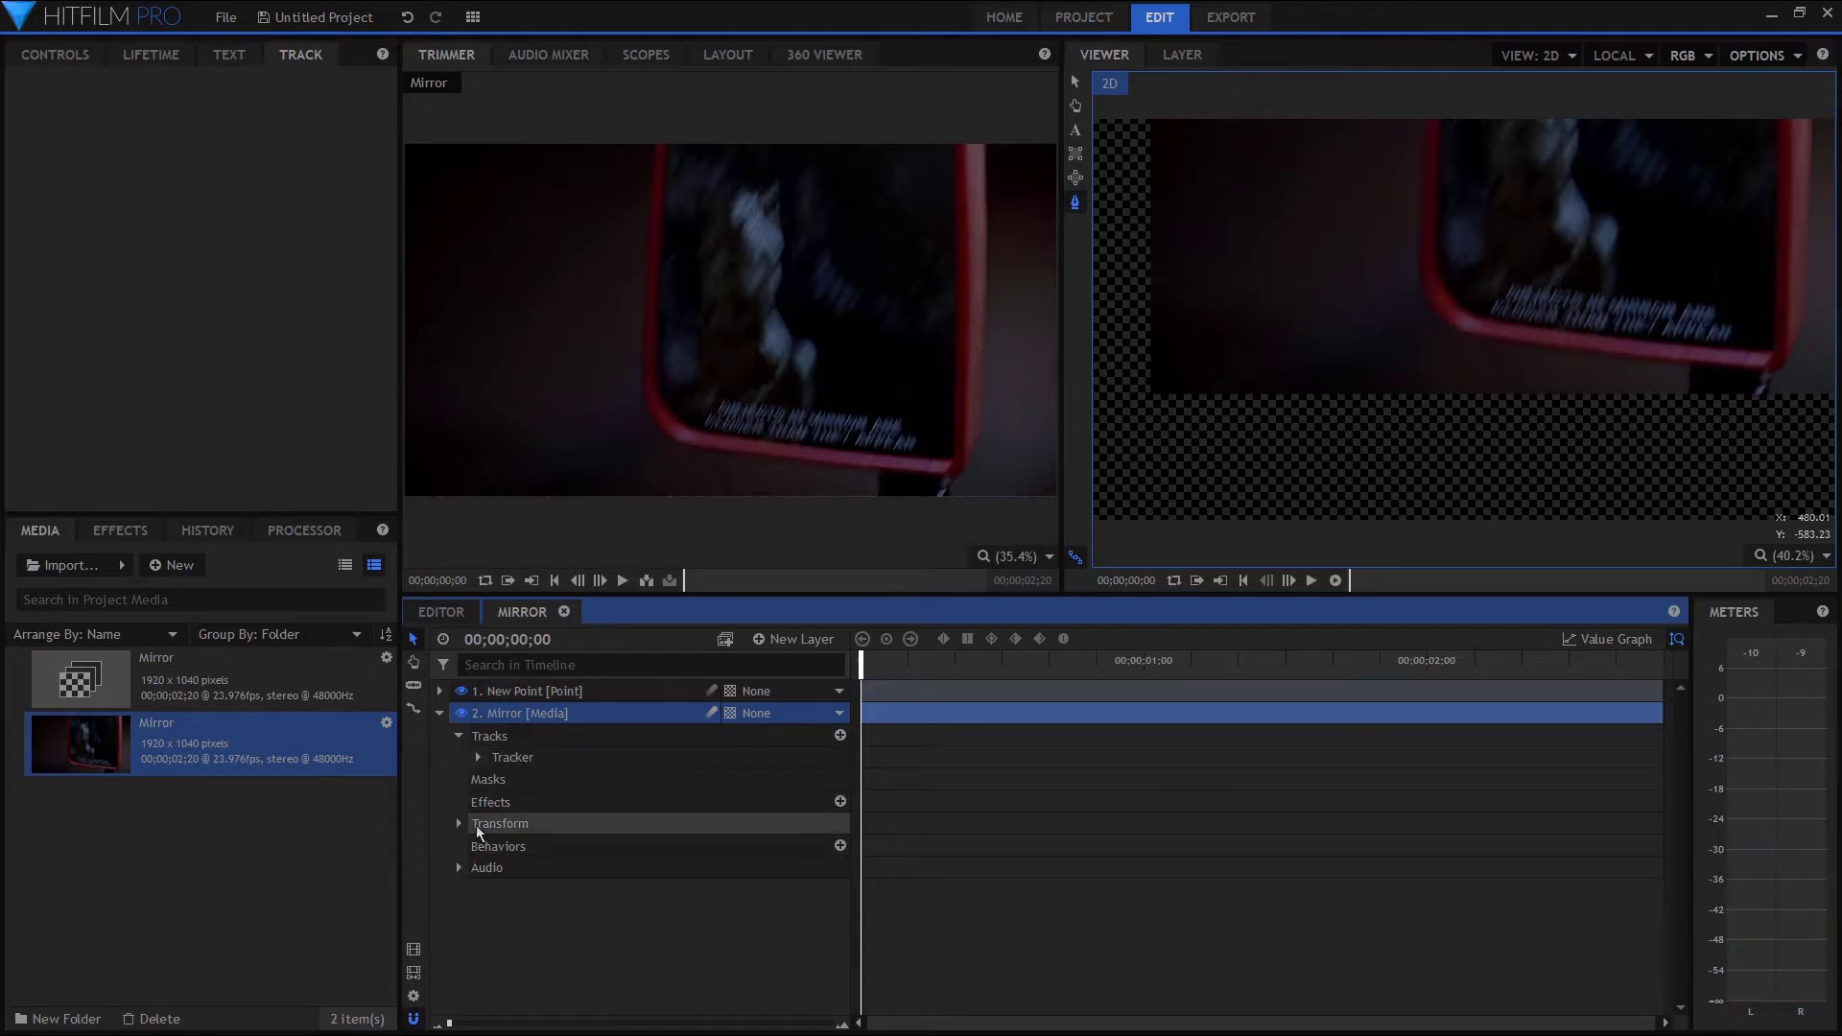
- Set the Mirror layer's Position to -146.7, -328.2 and play back the result
{"action": "left_click", "coordinate": [480, 827]}
{"action": "left_click", "coordinate": [513, 714]}
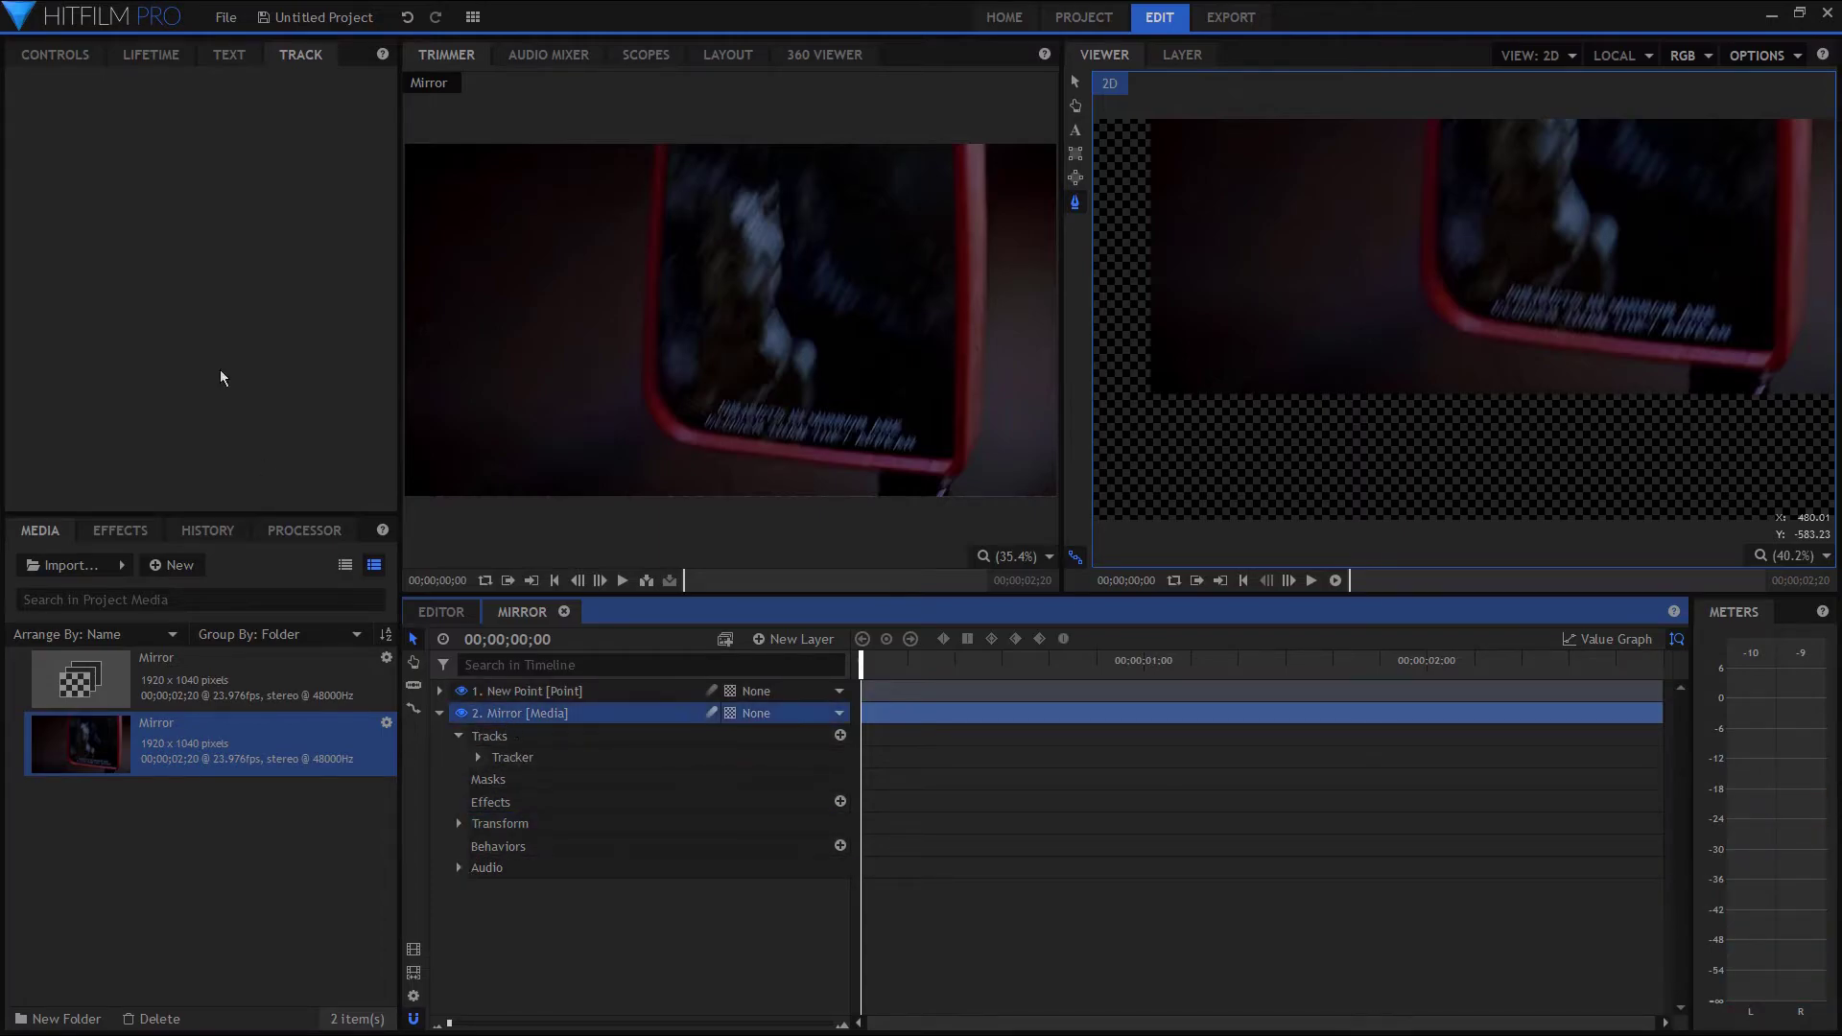
{"action": "left_click", "coordinate": [45, 56]}
{"action": "left_click", "coordinate": [16, 267]}
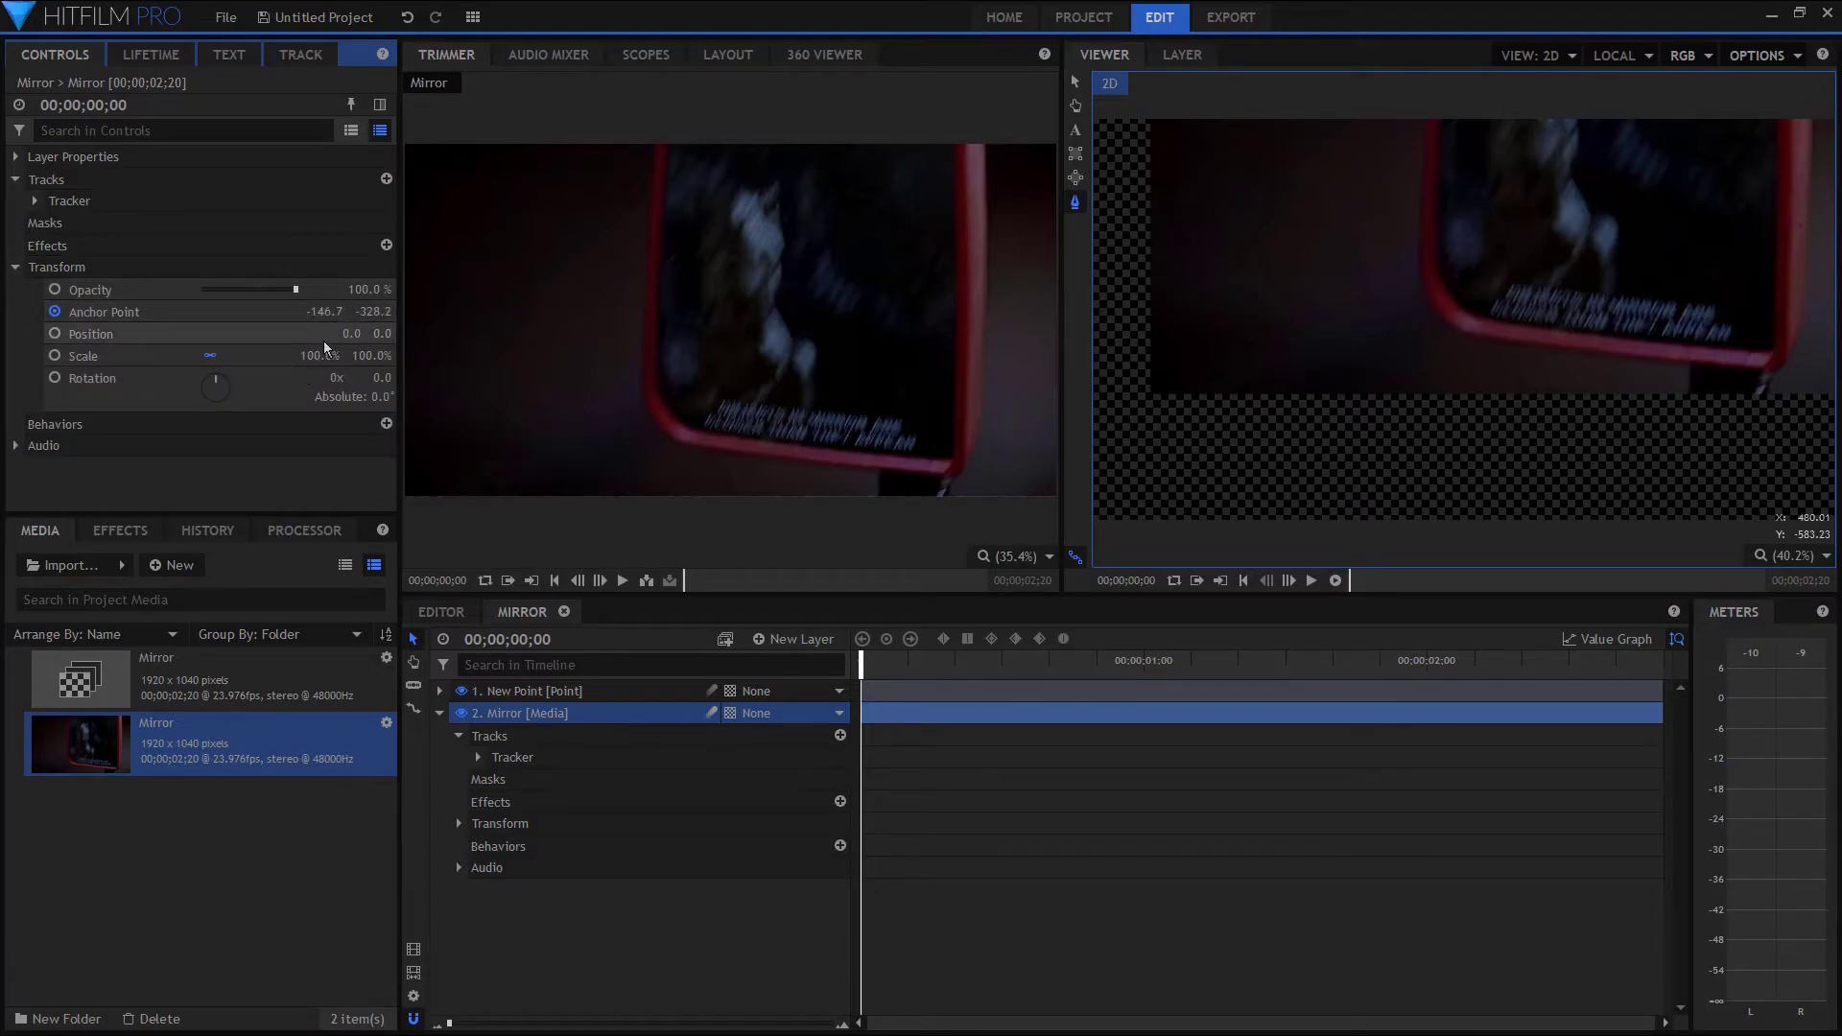
{"action": "left_click", "coordinate": [351, 332]}
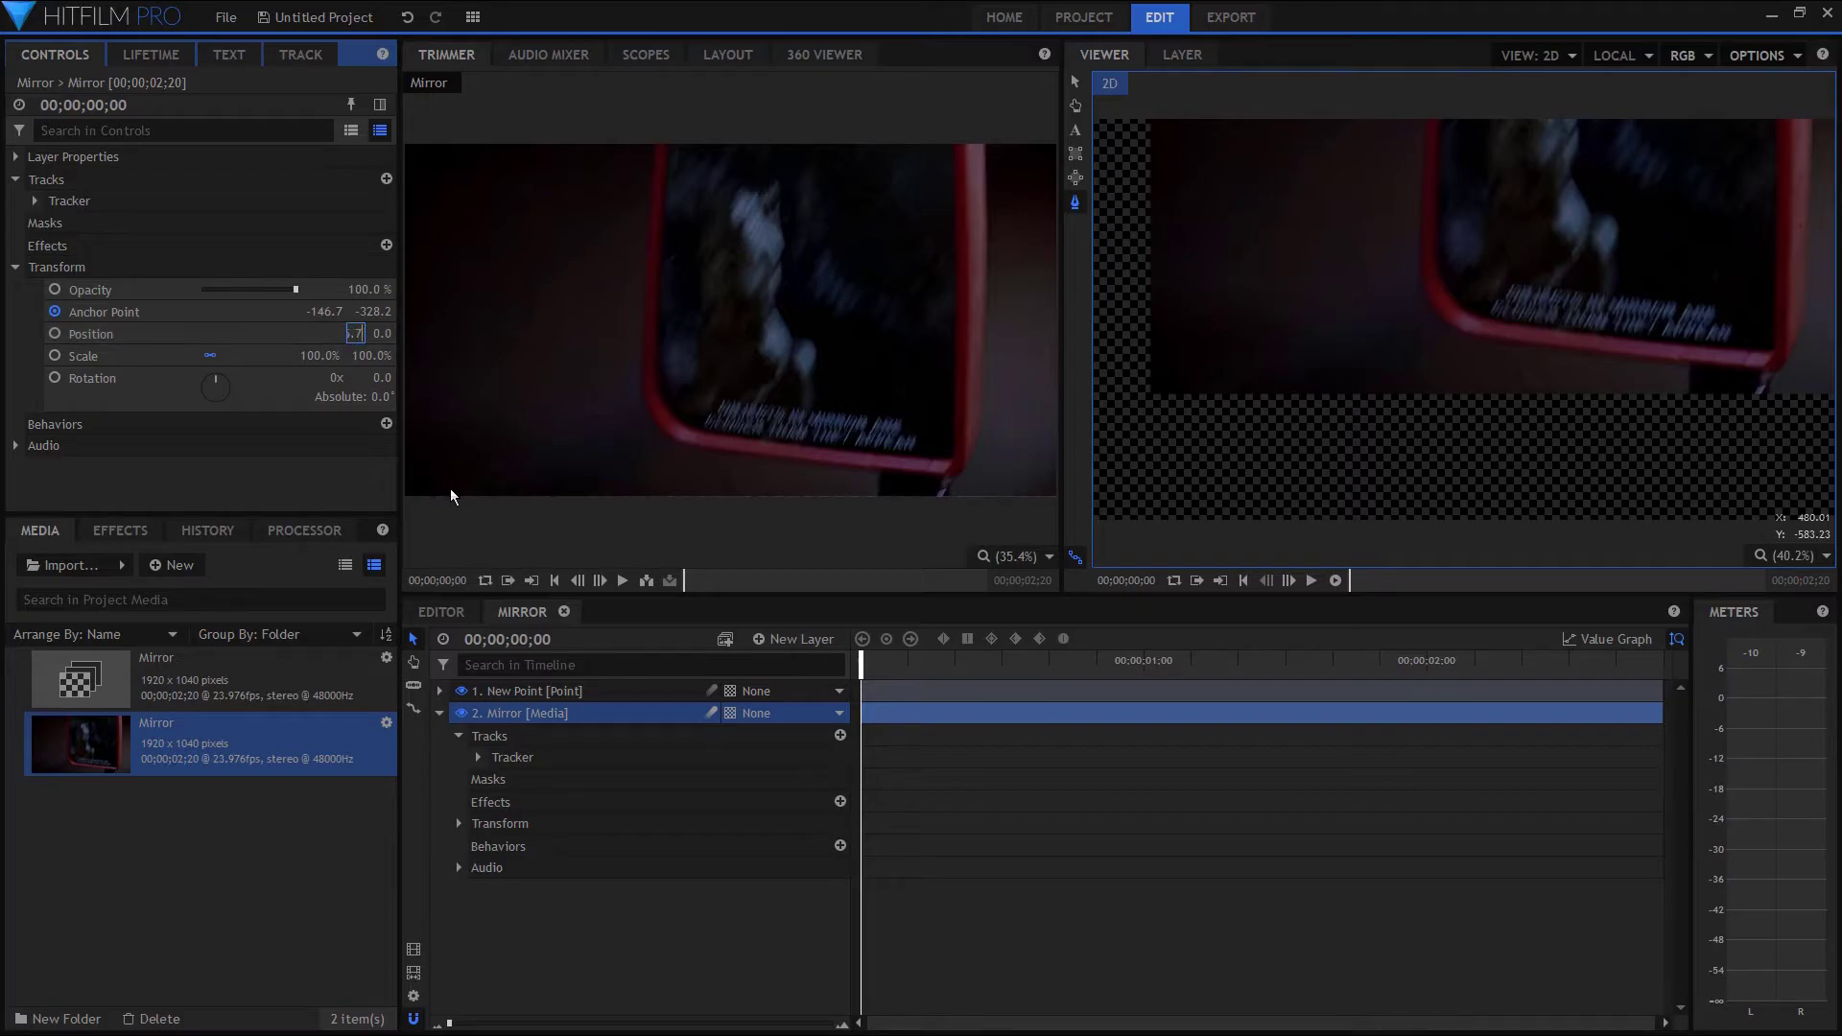
{"action": "type", "text": "-146.7"}
{"action": "key", "text": "Tab"}
{"action": "type", "text": "-"}
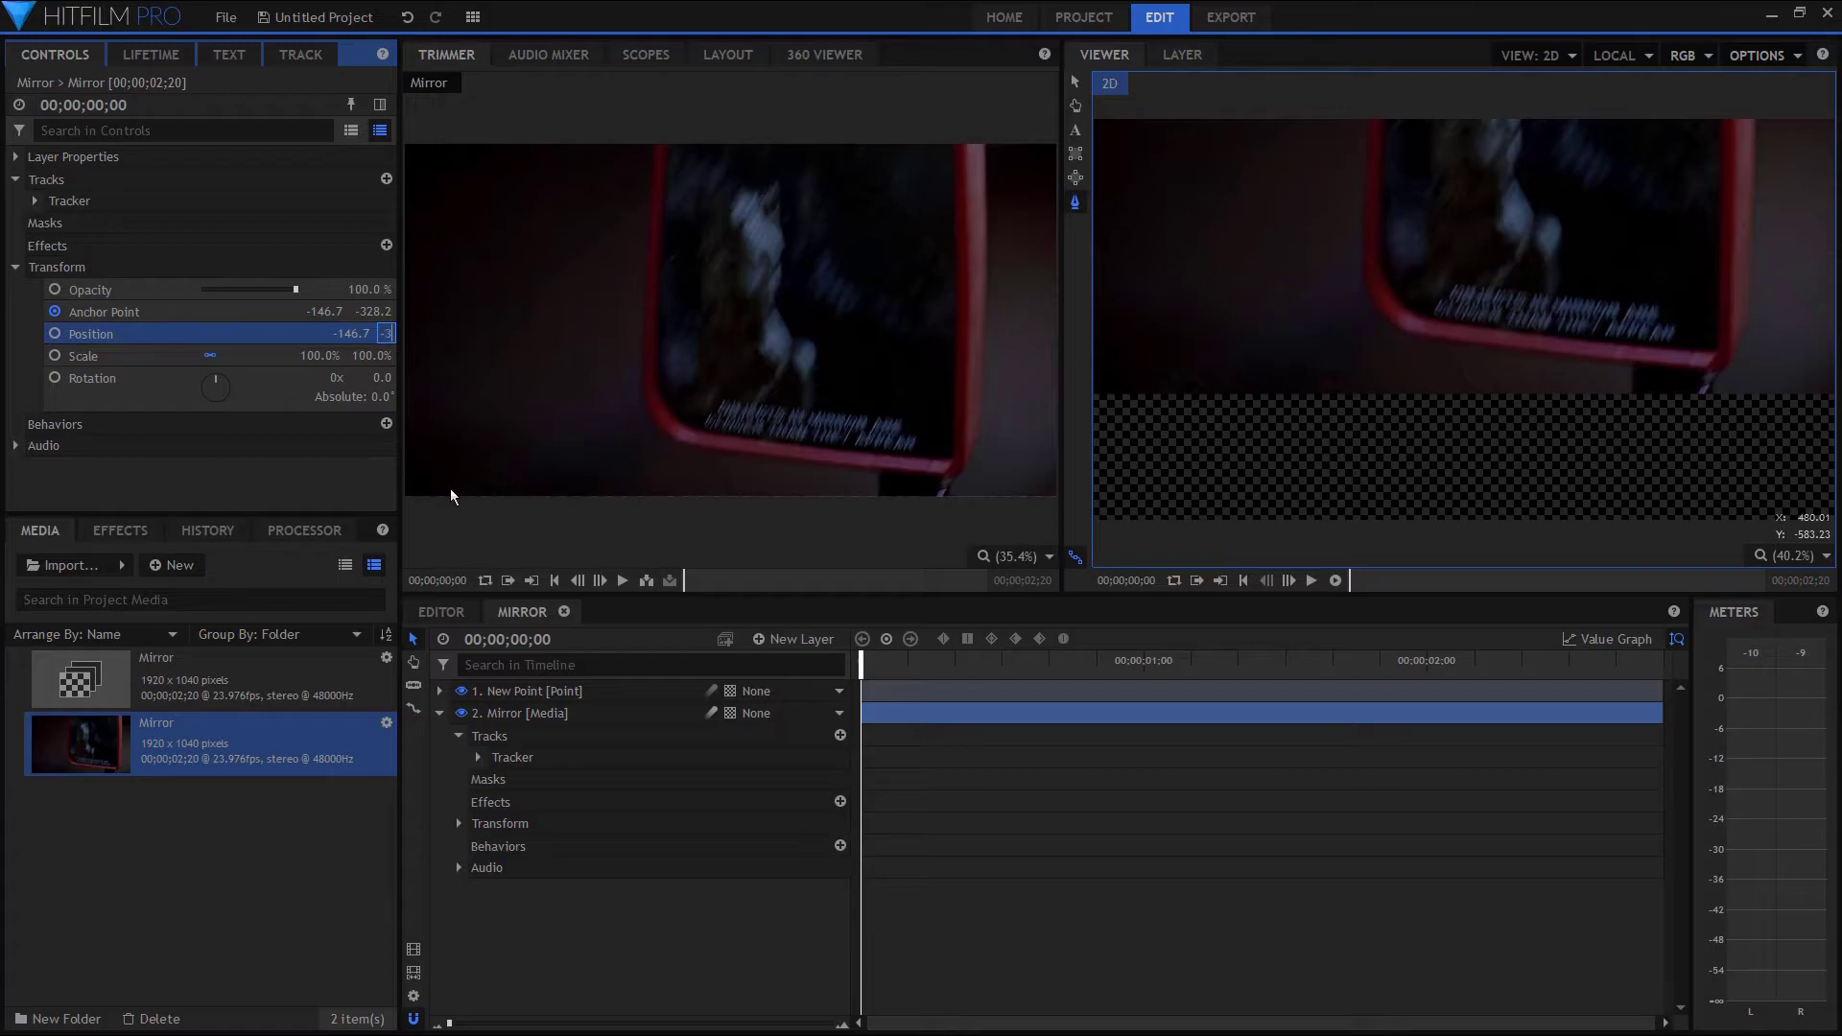
{"action": "type", "text": "328.2"}
{"action": "key", "text": "Return"}
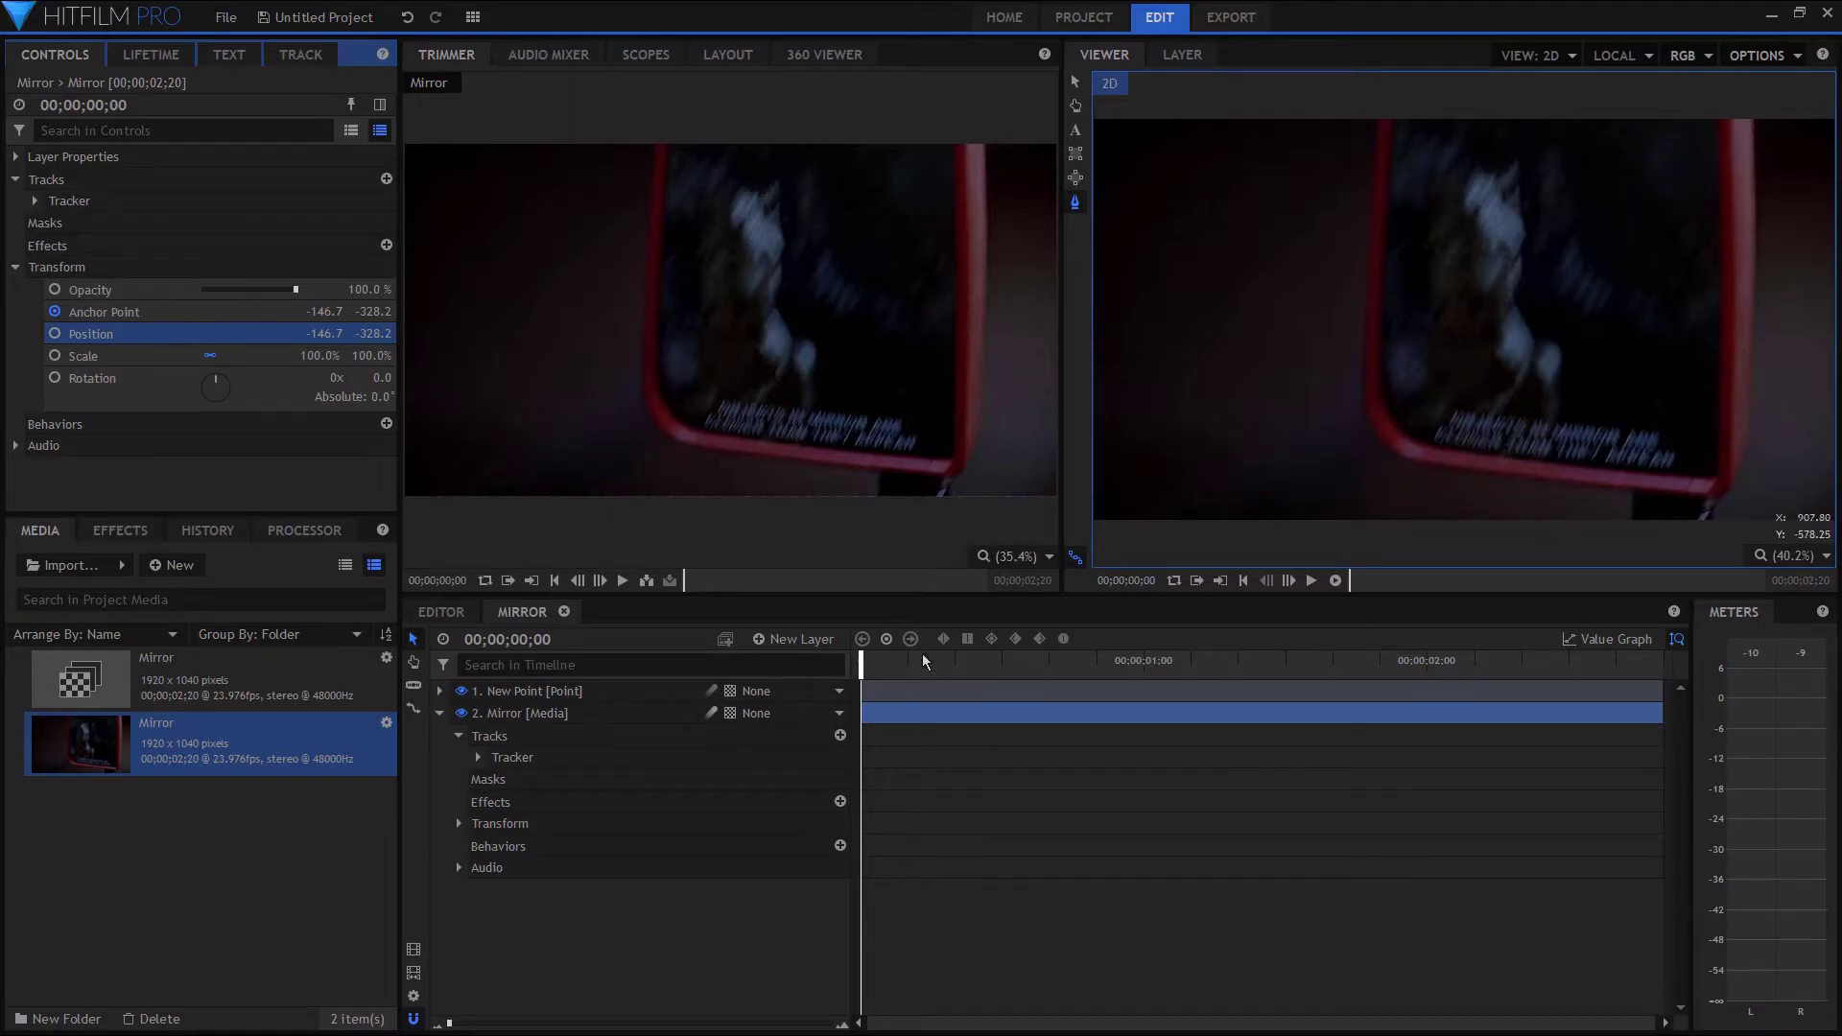
{"action": "left_click", "coordinate": [887, 672]}
{"action": "key", "text": "space"}
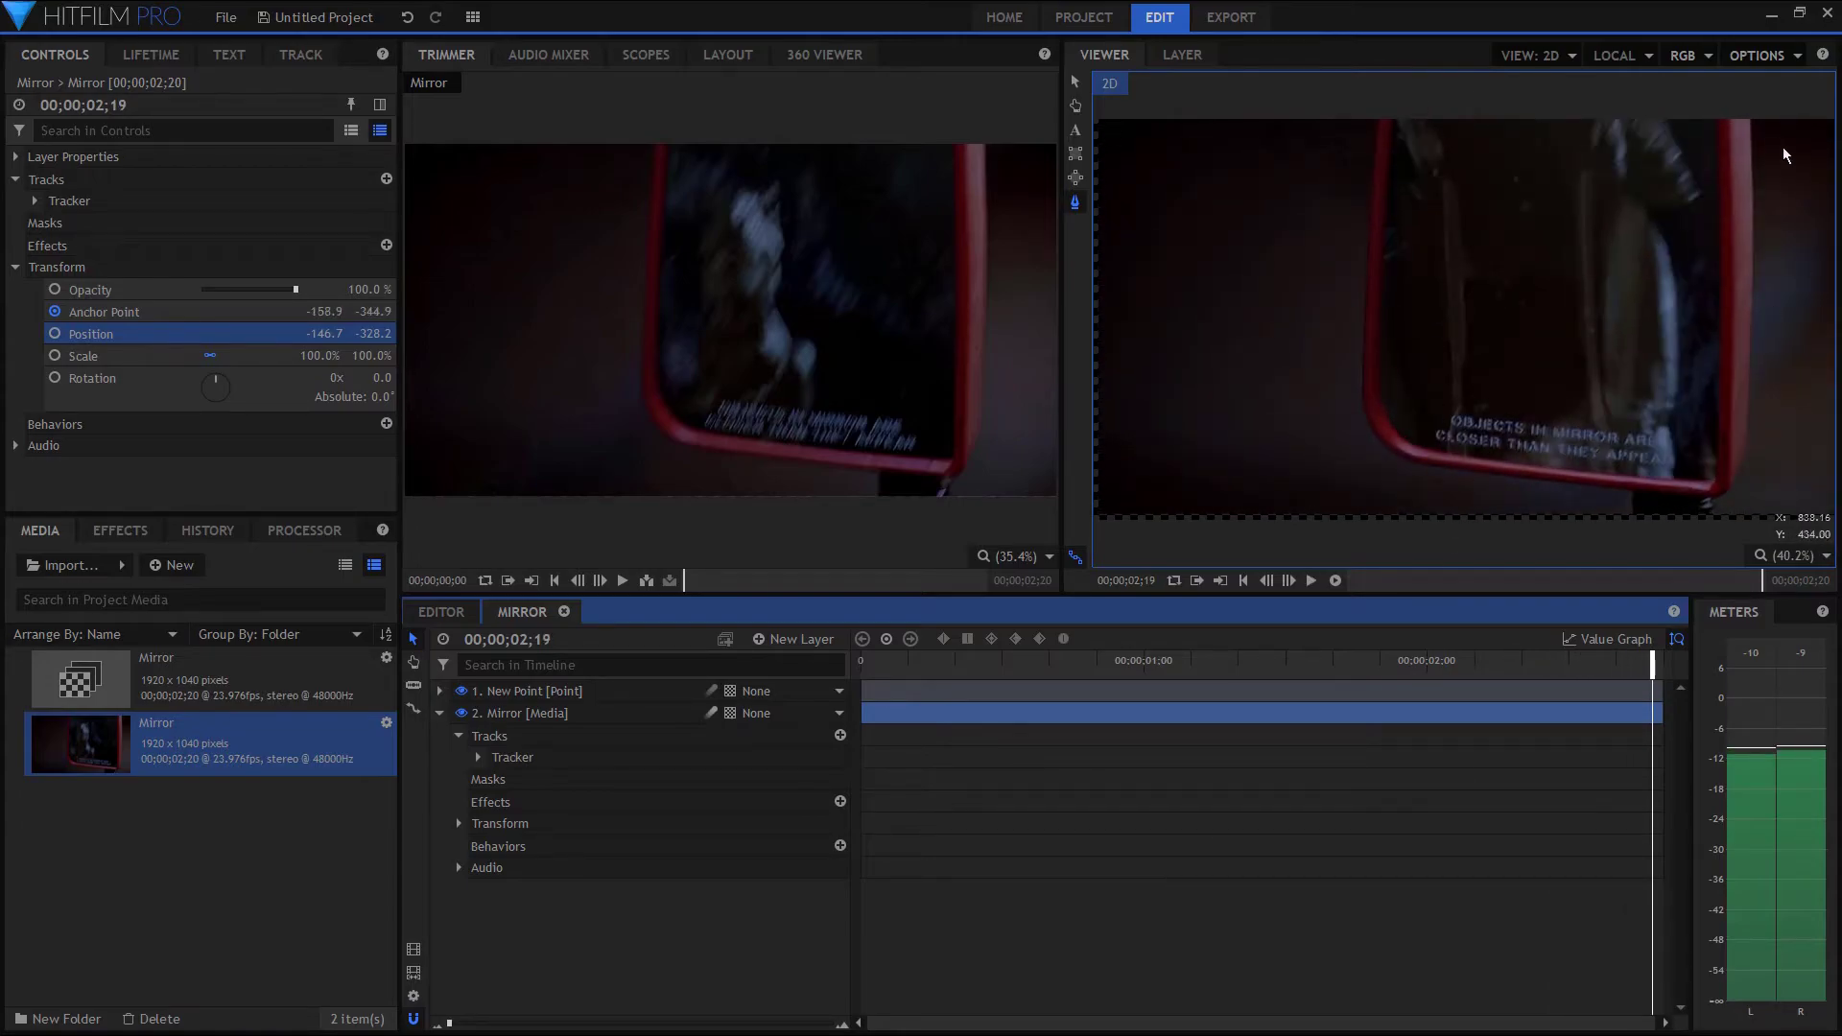
- From the first frame, turn the Mirror media layer into Mirror Composite Shot and preview it
{"action": "left_click", "coordinate": [897, 664]}
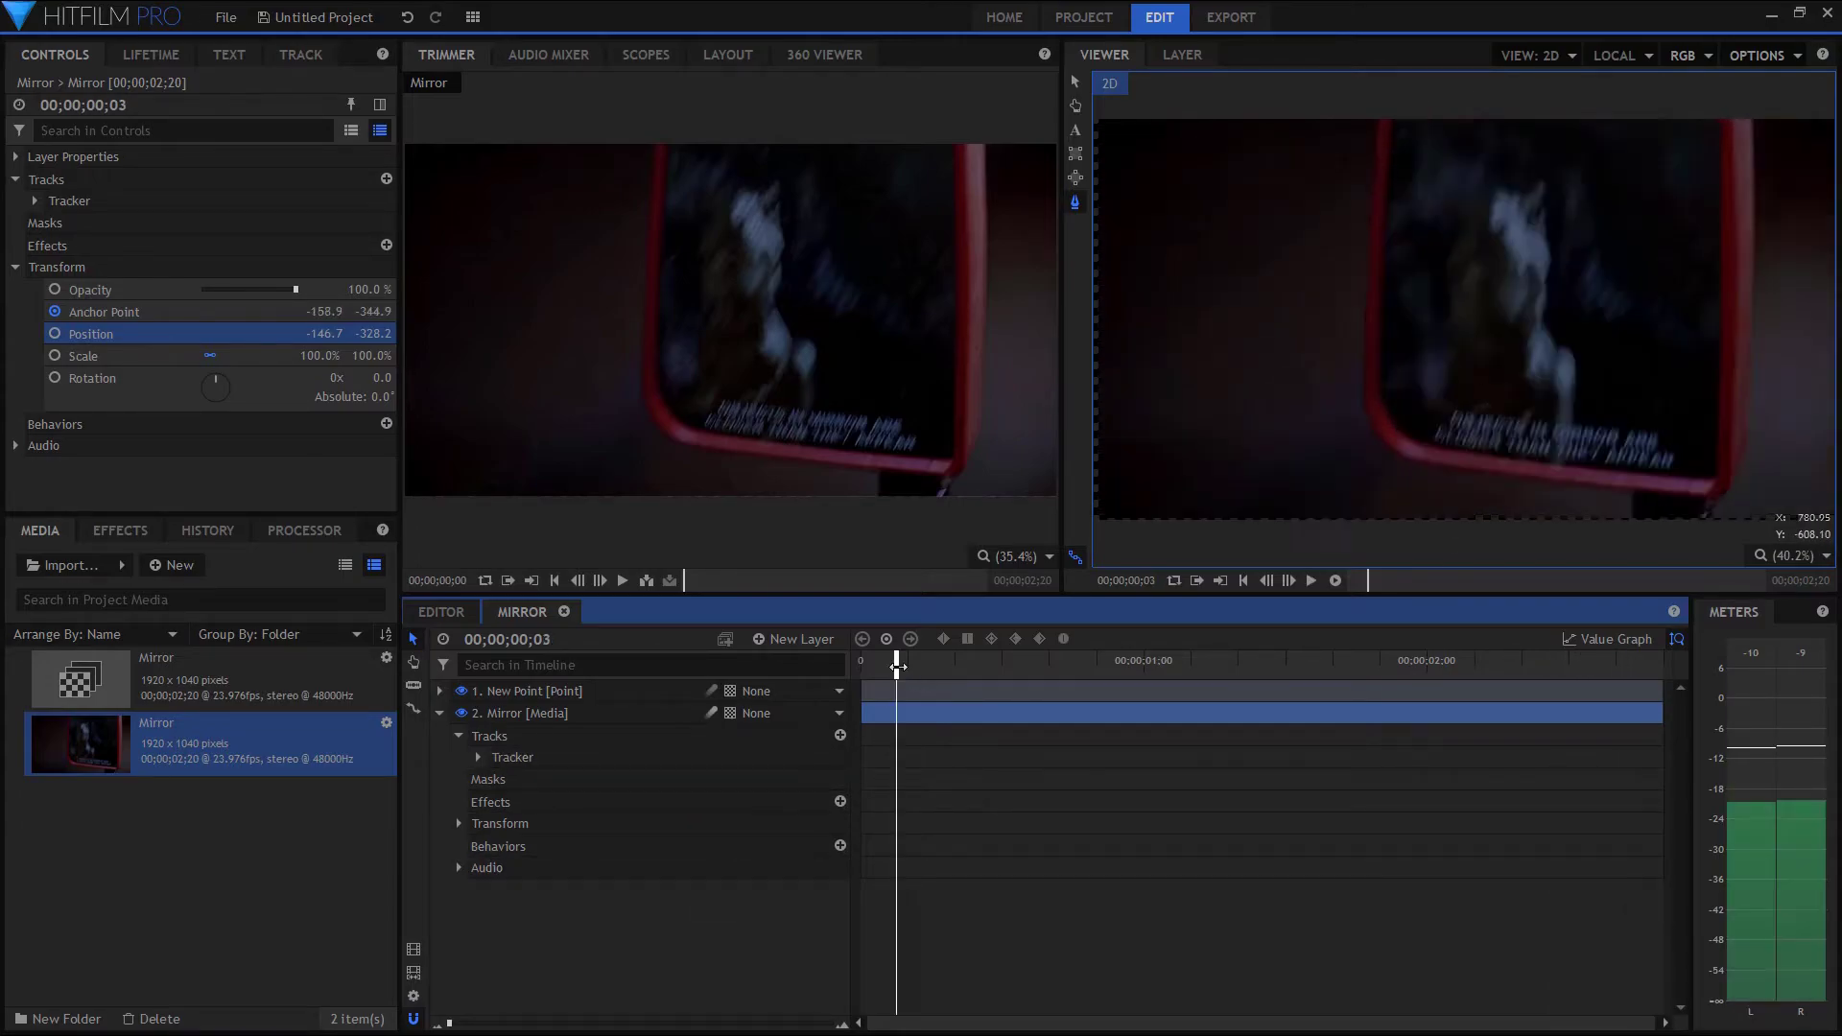
{"action": "left_click_drag", "start_coordinate": [897, 664], "coordinate": [861, 663]}
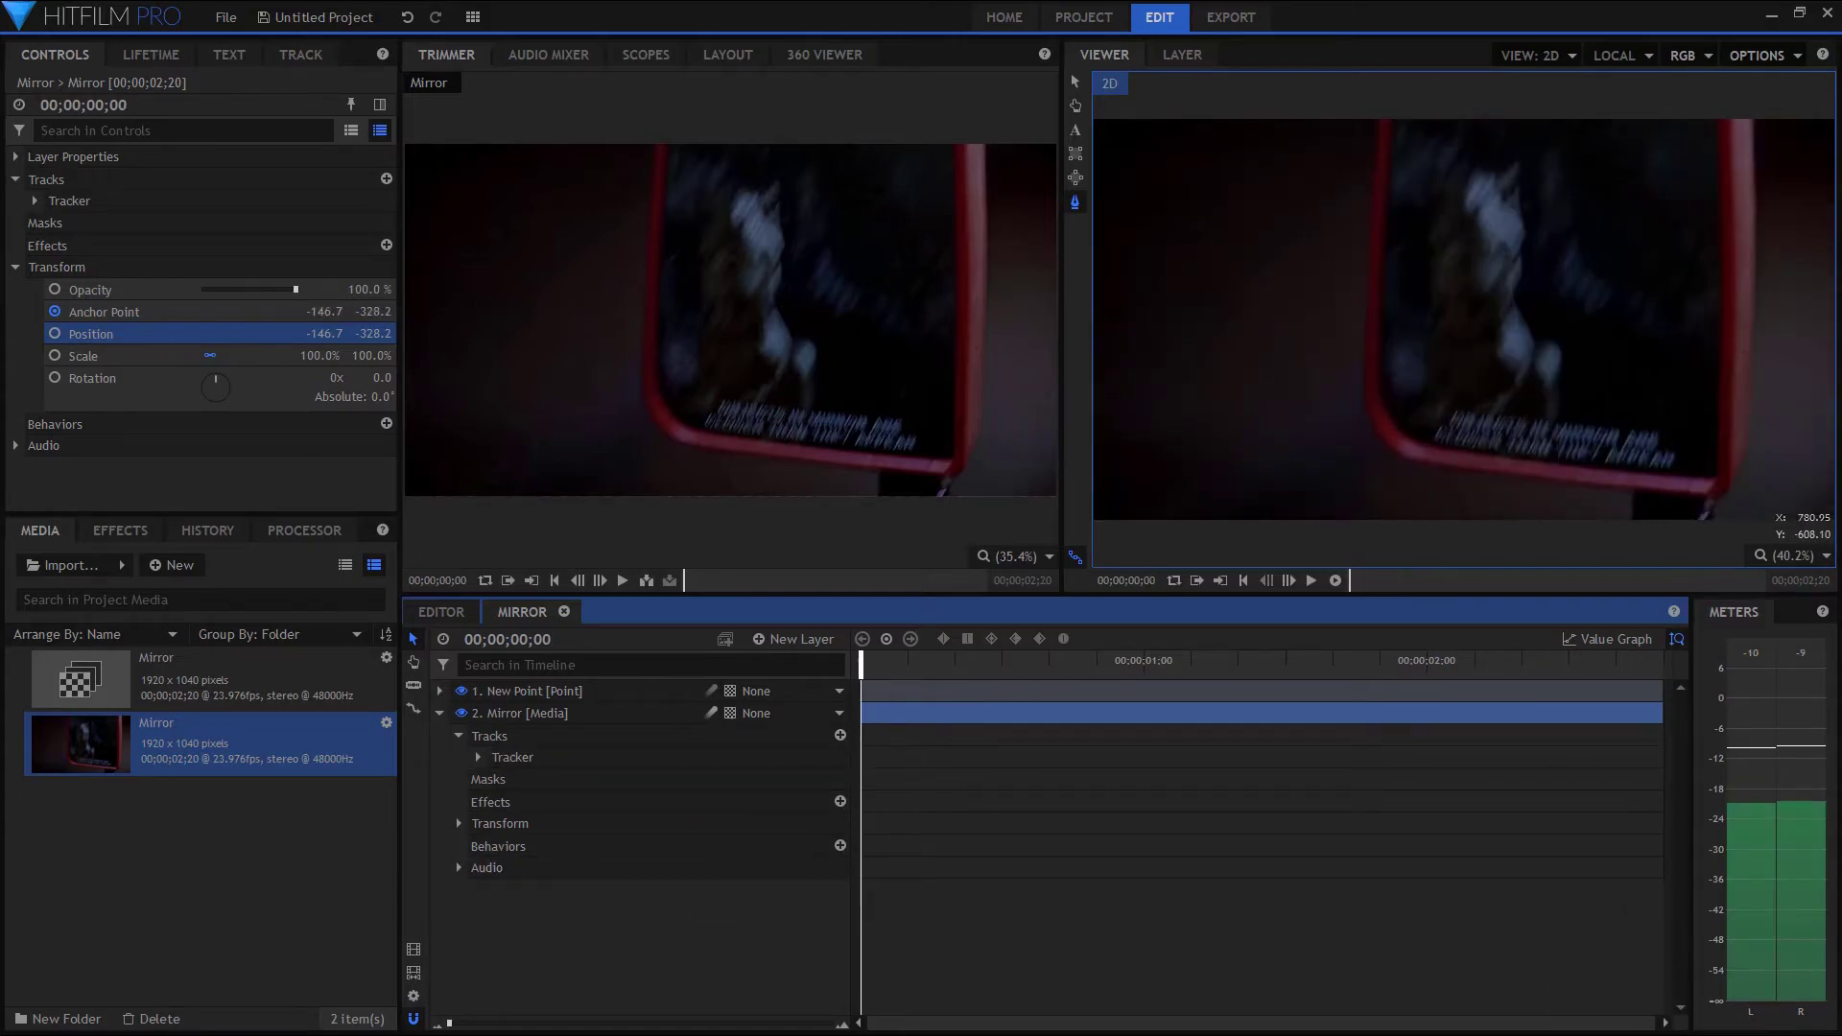
{"action": "left_click", "coordinate": [555, 718]}
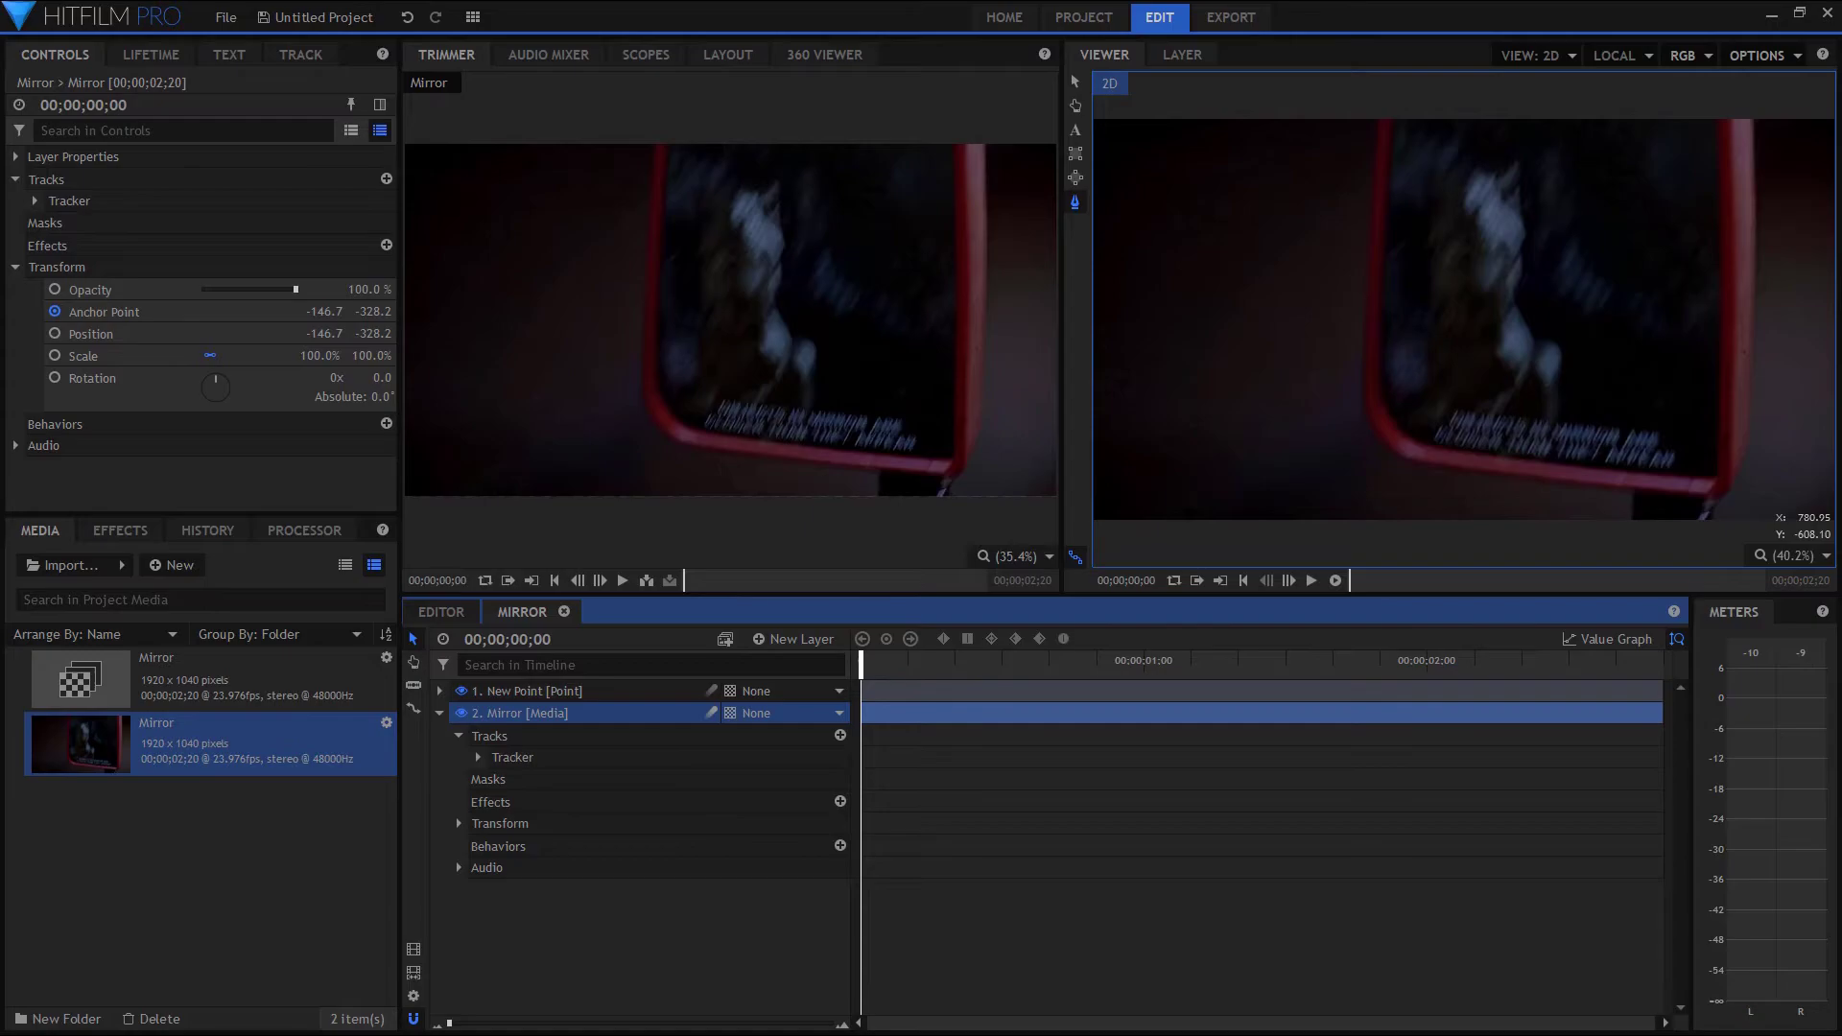
{"action": "key", "text": "Return"}
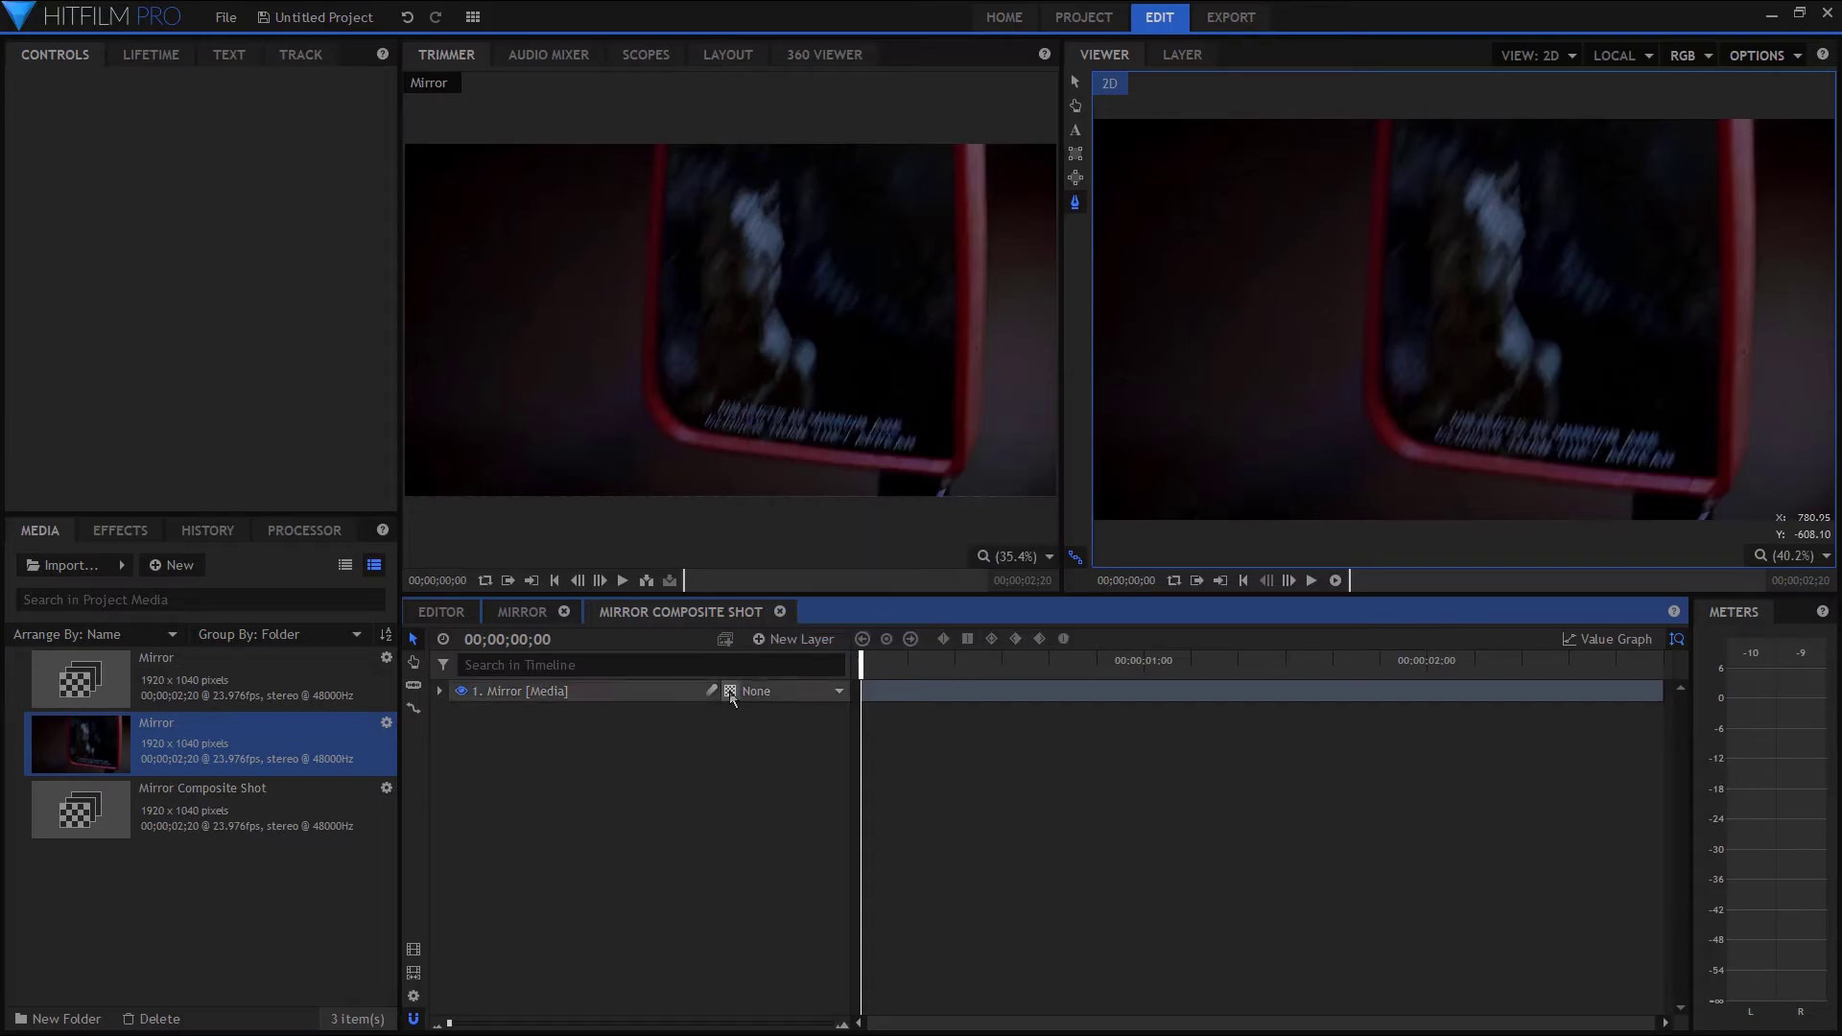
{"action": "key", "text": "space"}
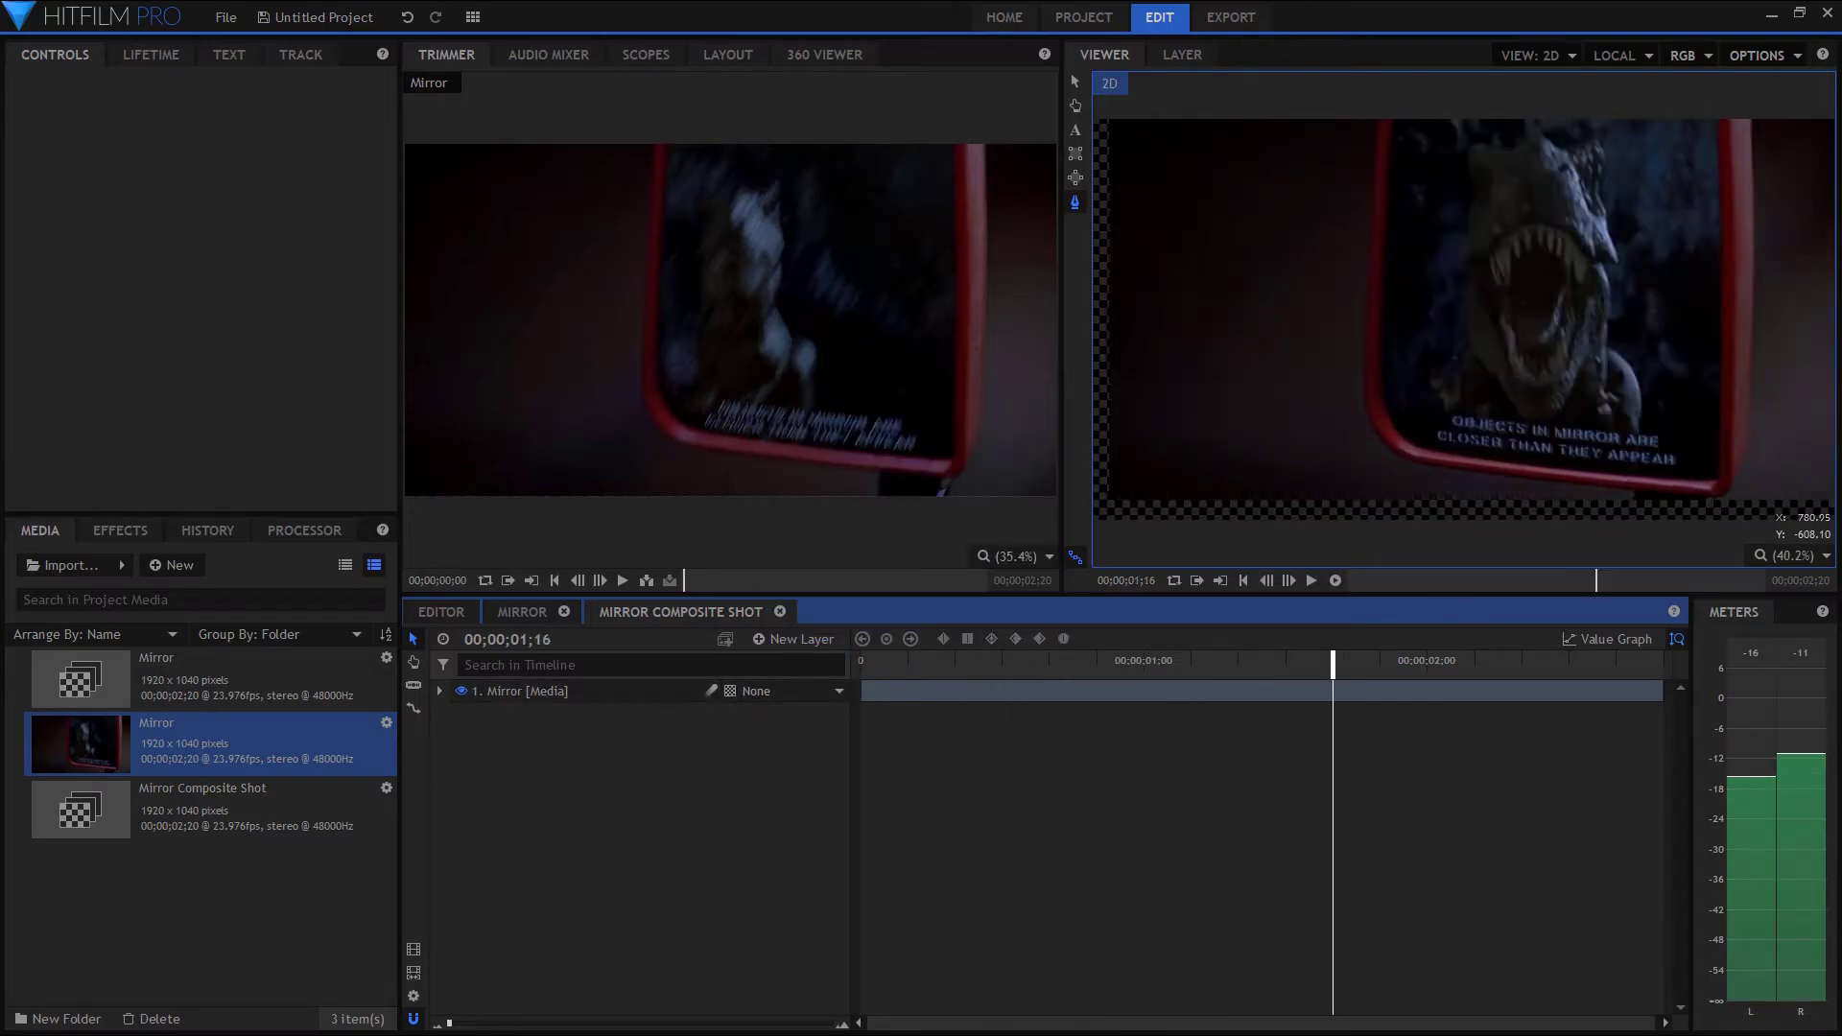
{"action": "key", "text": "space"}
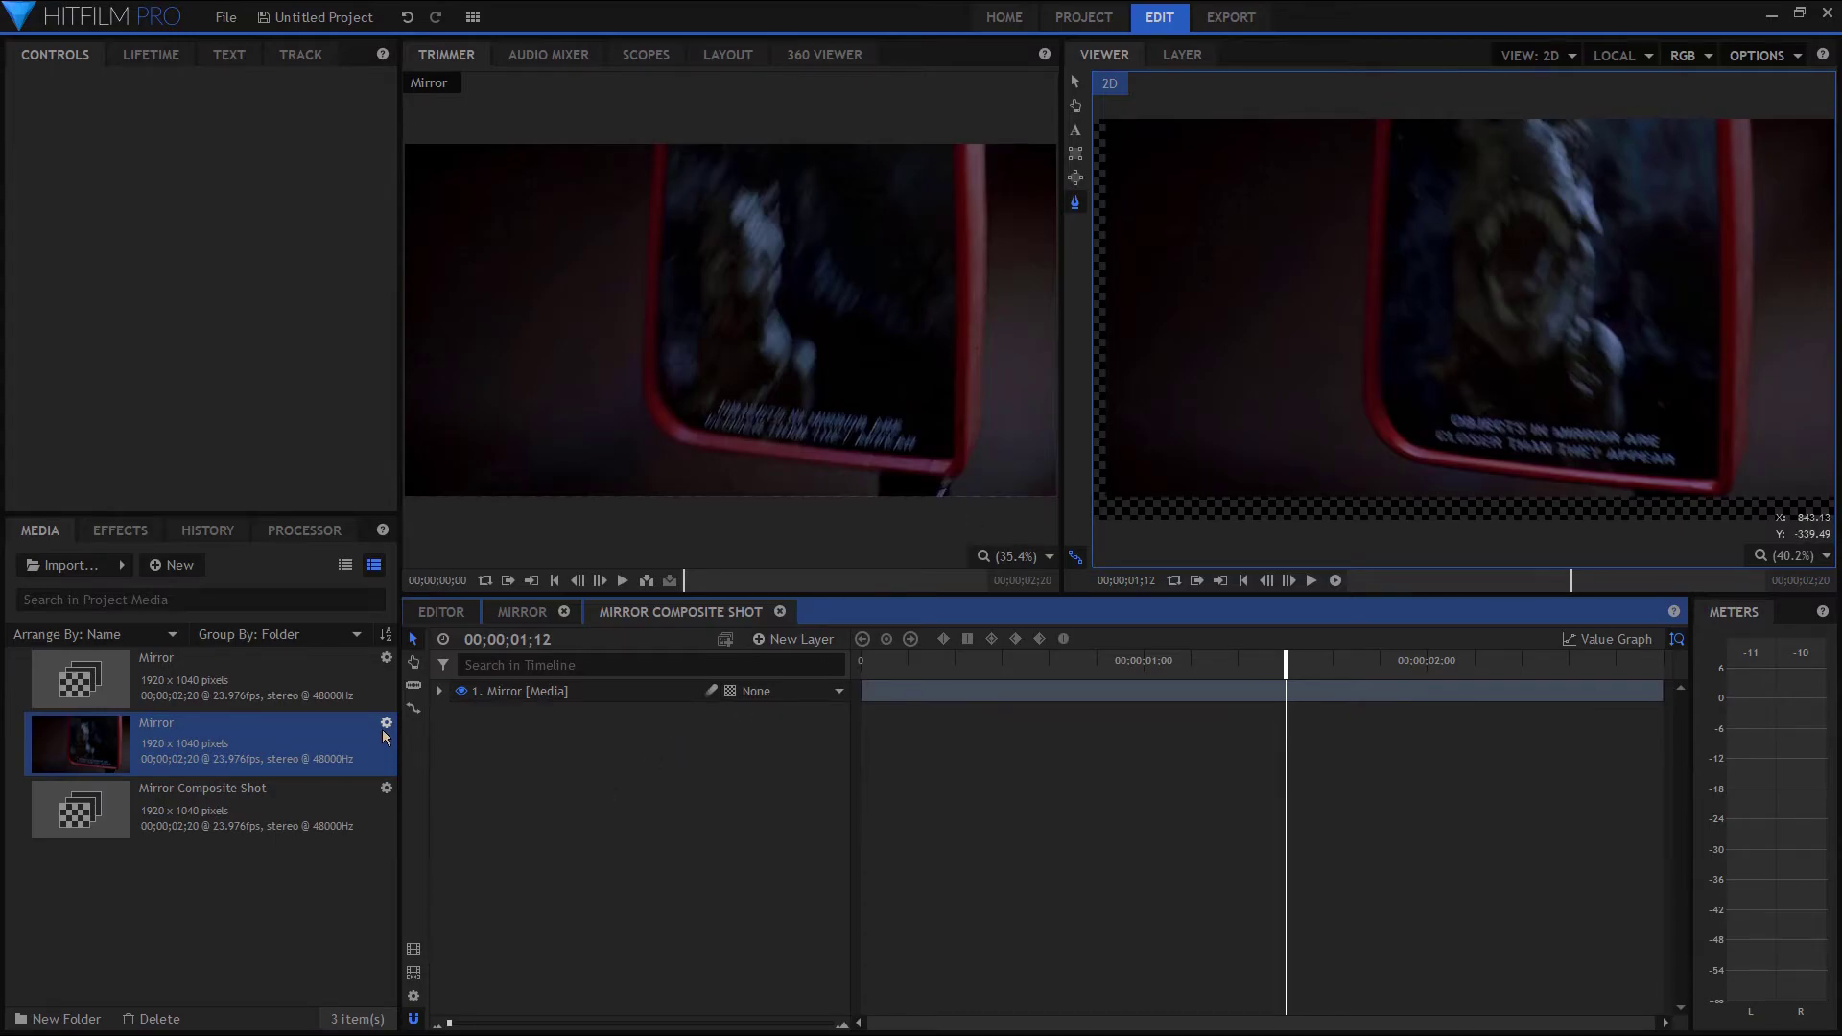
{"action": "left_click", "coordinate": [386, 792]}
- Preview the enlarged 3000×2000 Mirror Composite Shot from the start
{"action": "scroll", "coordinate": [1510, 284], "scroll_direction": "down", "scroll_amount": 1}
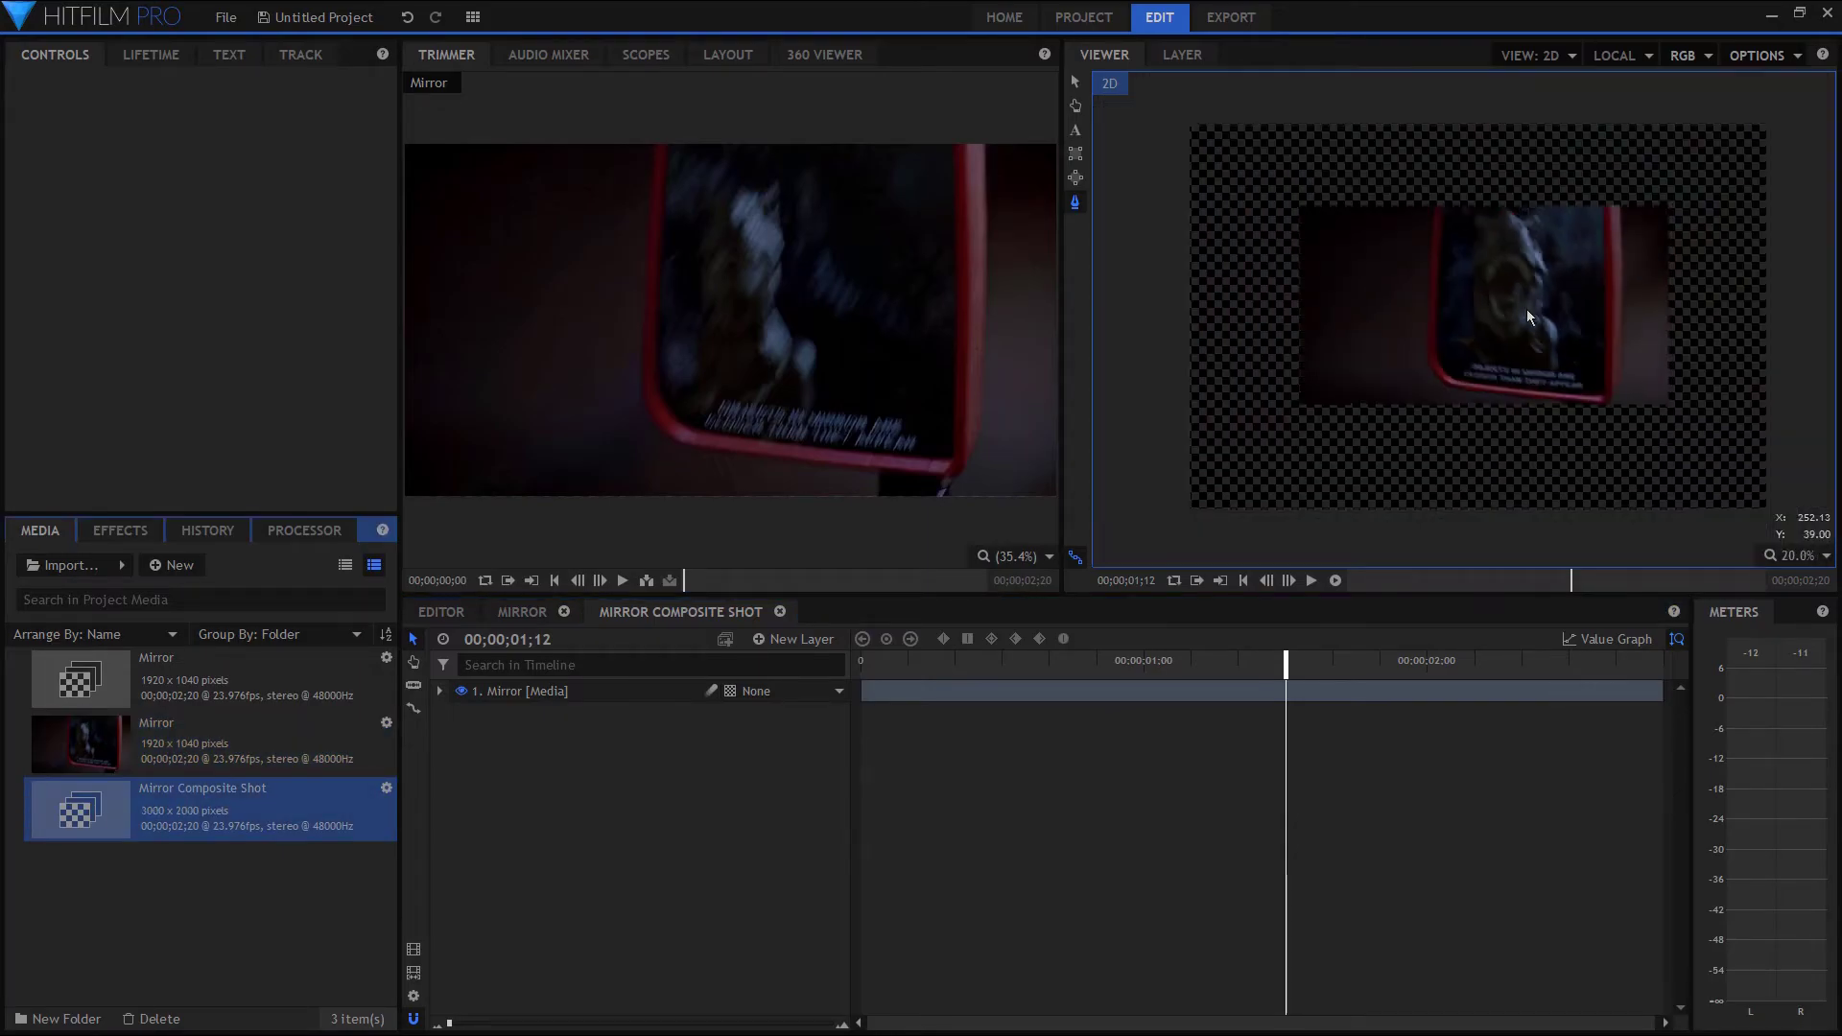
{"action": "left_click", "coordinate": [901, 664]}
{"action": "key", "text": "space"}
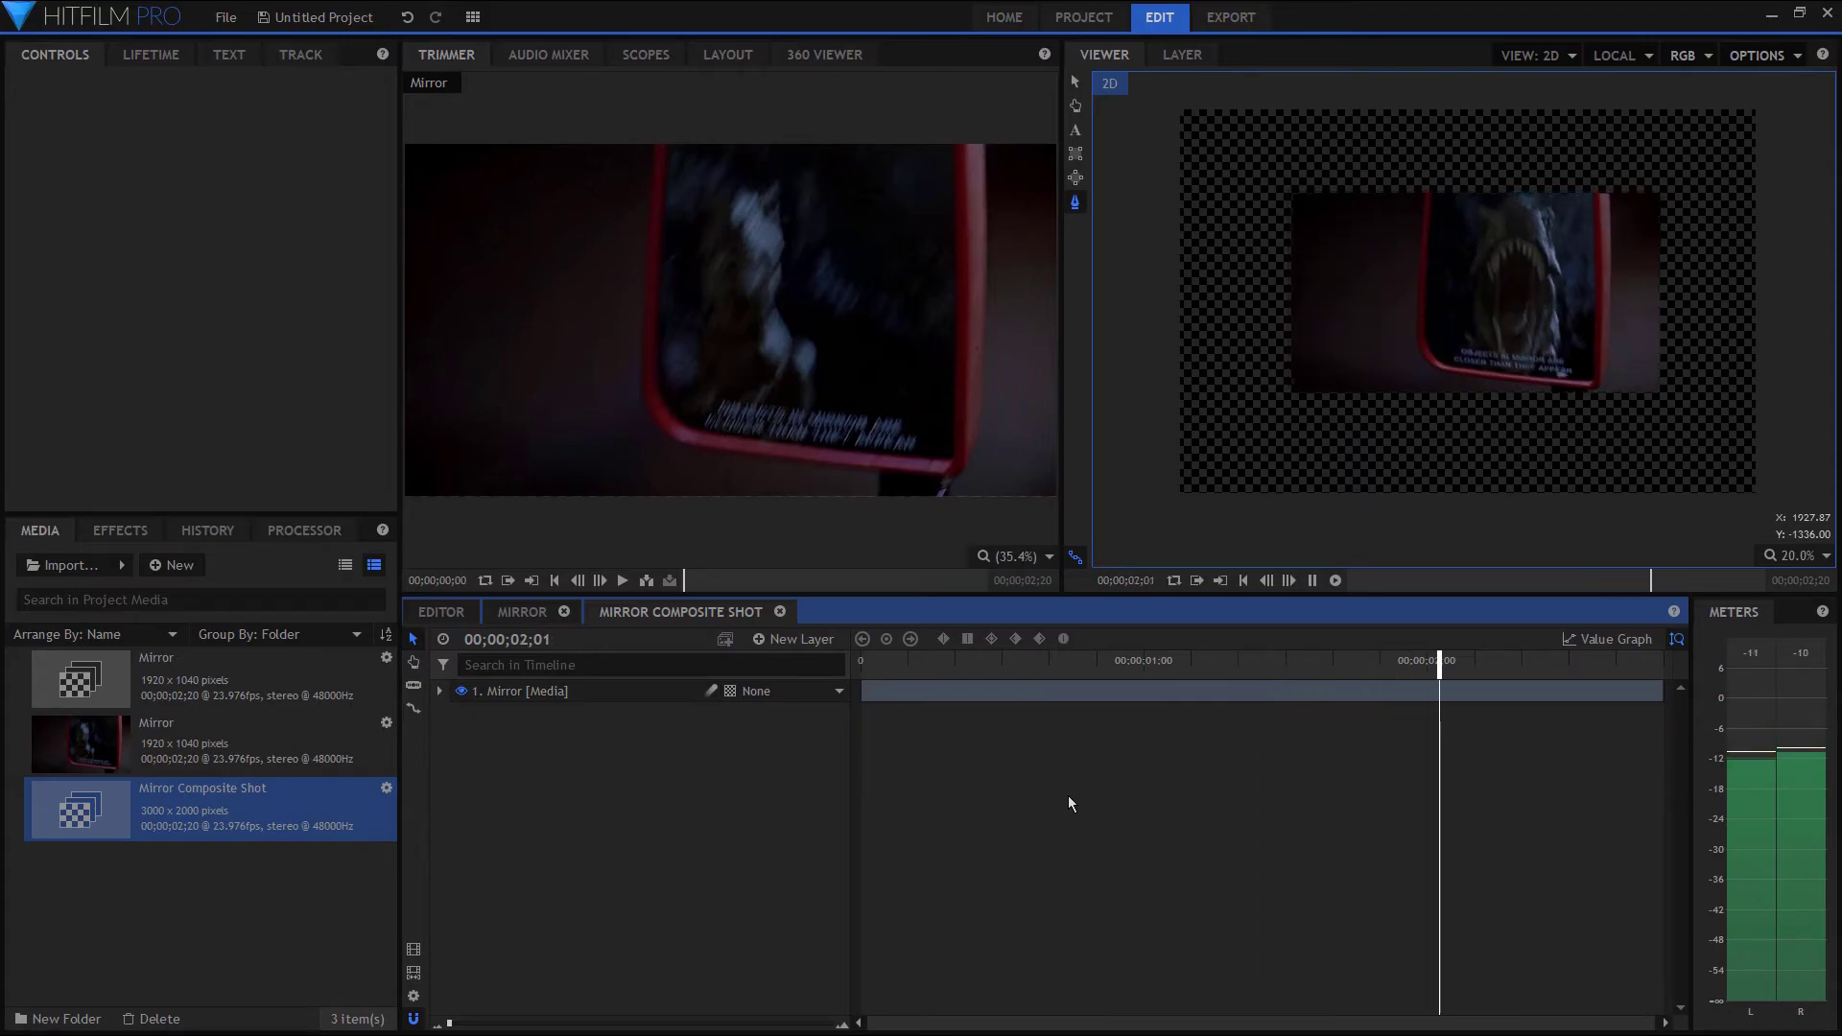
- In the Mirror timeline, parent the composite shot layer to 1. New Point and preview it
{"action": "left_click", "coordinate": [518, 613]}
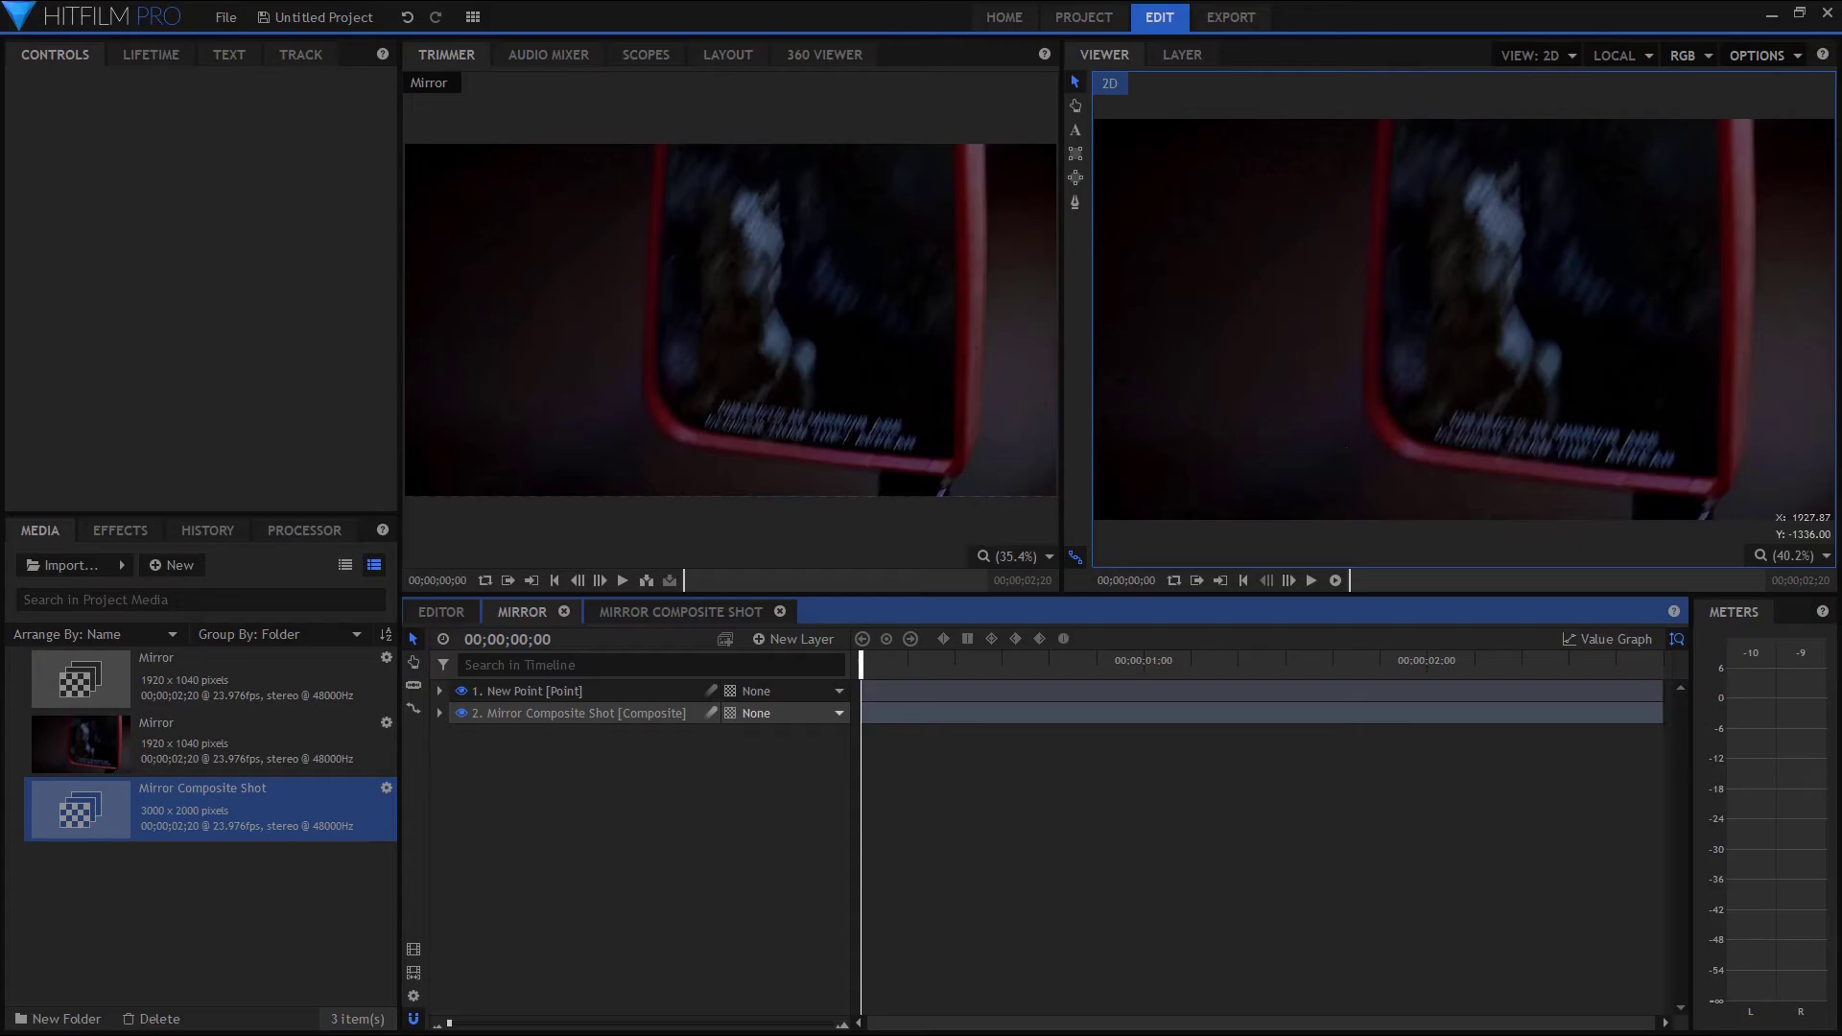
{"action": "left_click", "coordinate": [806, 761]}
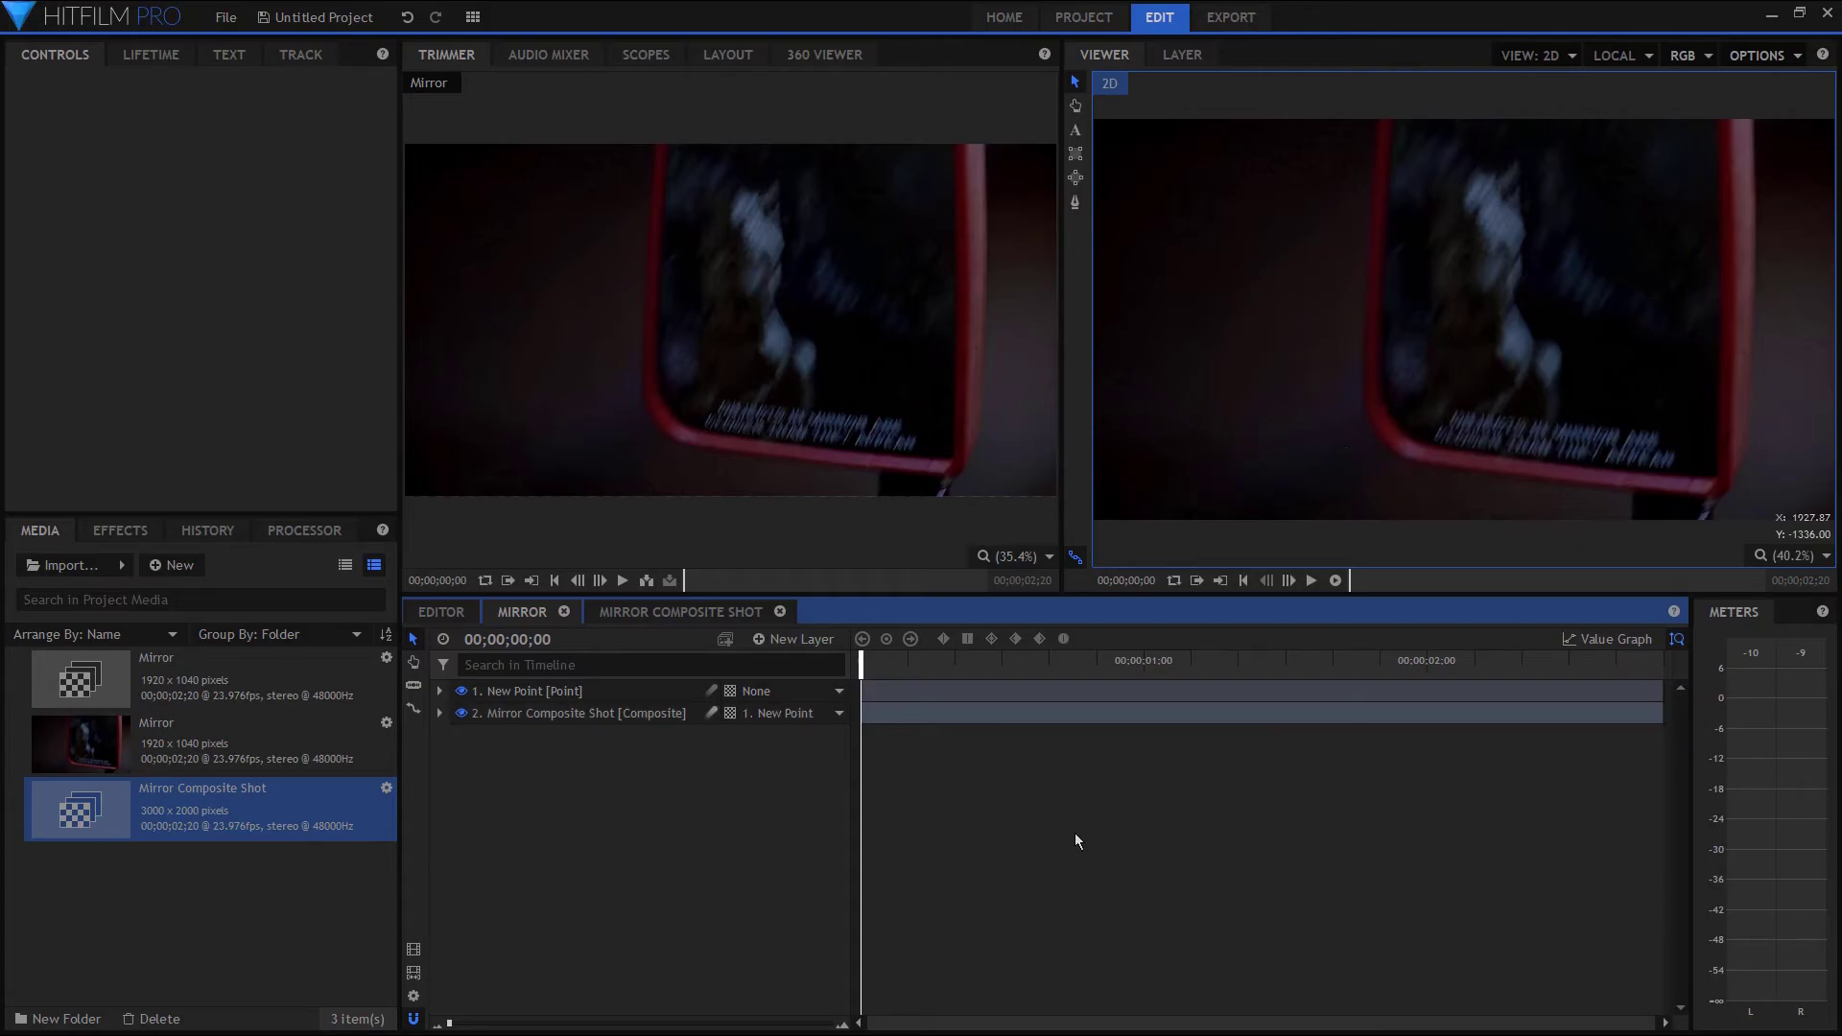
{"action": "key", "text": "space"}
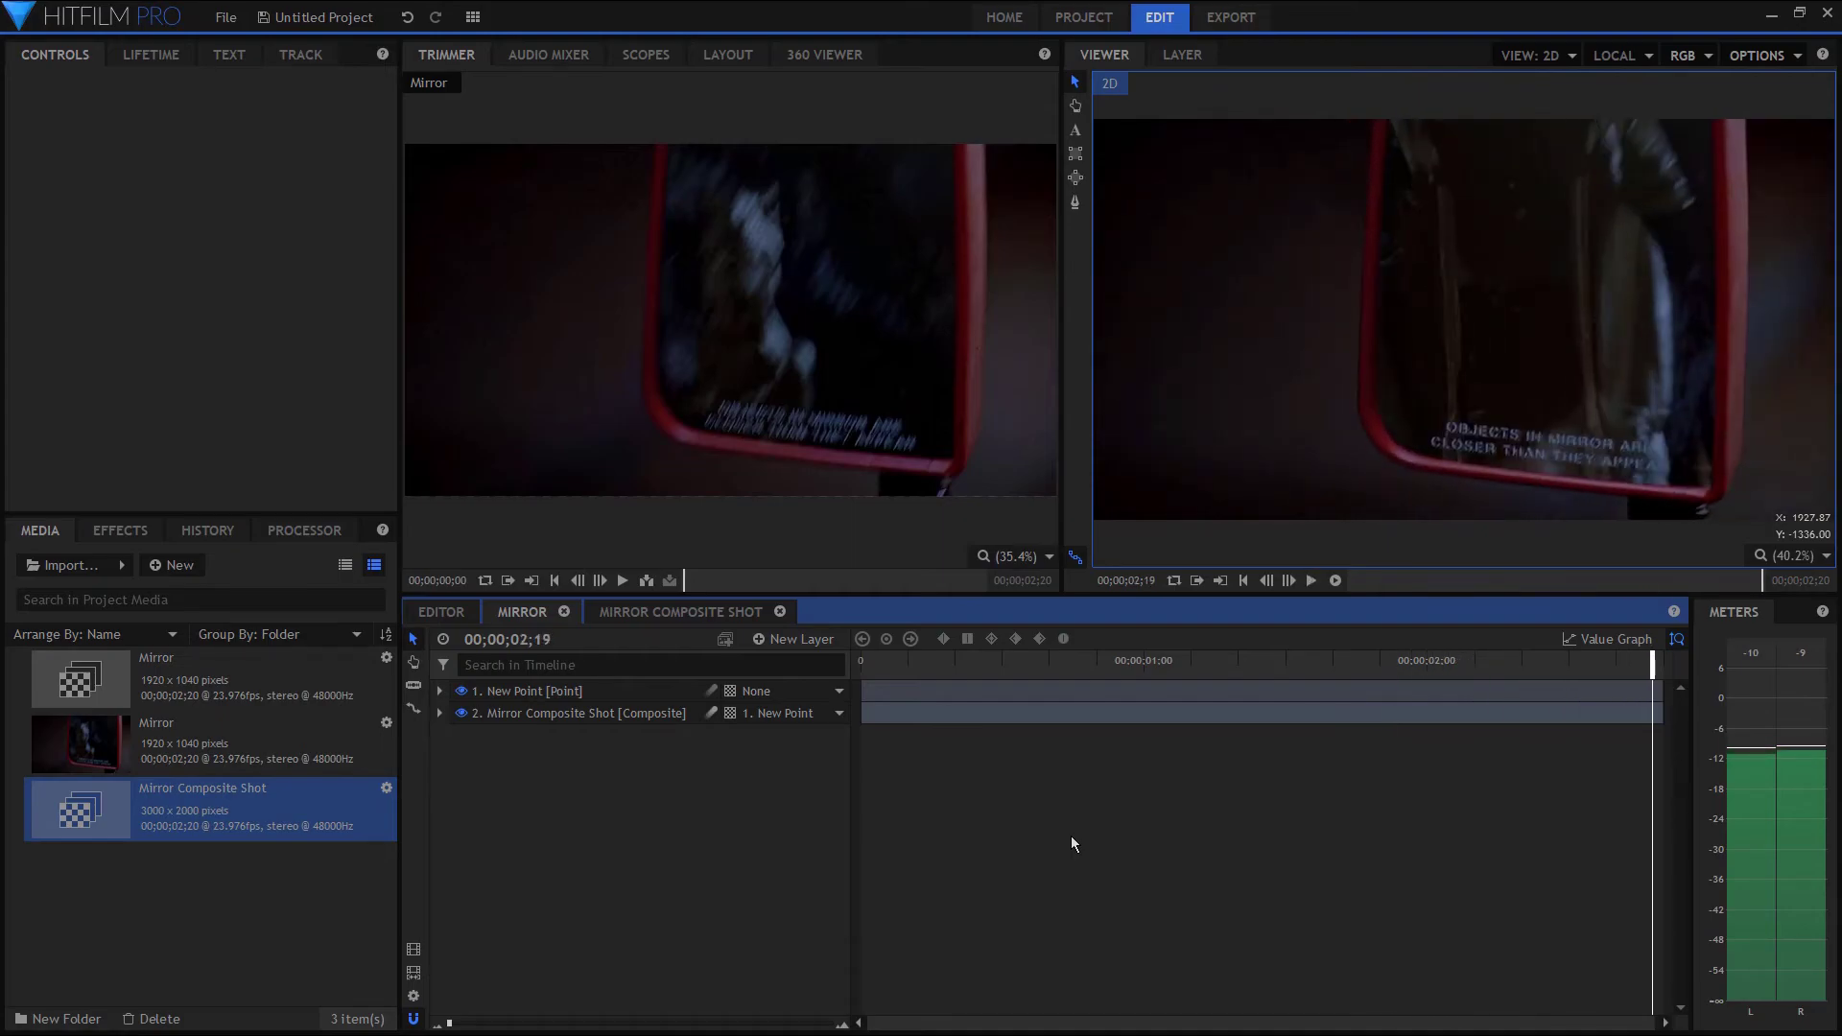
{"action": "left_click", "coordinate": [883, 662]}
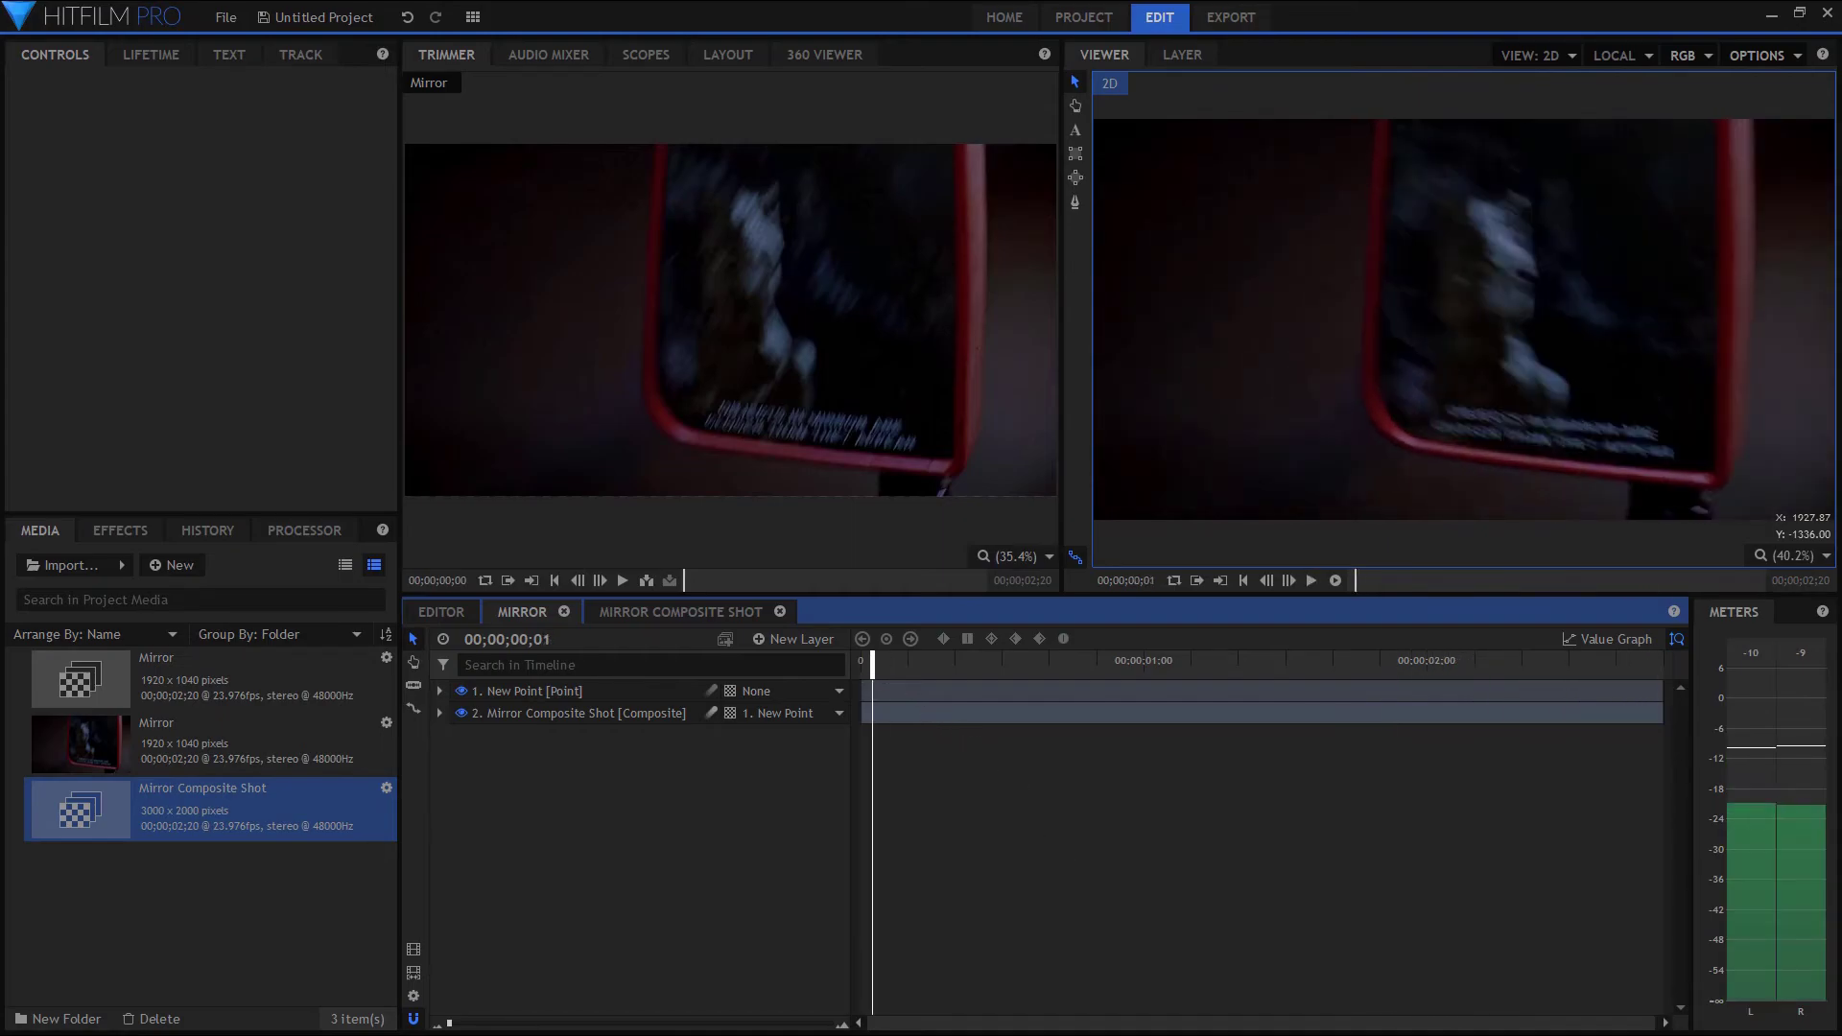
{"action": "left_click", "coordinate": [1075, 205]}
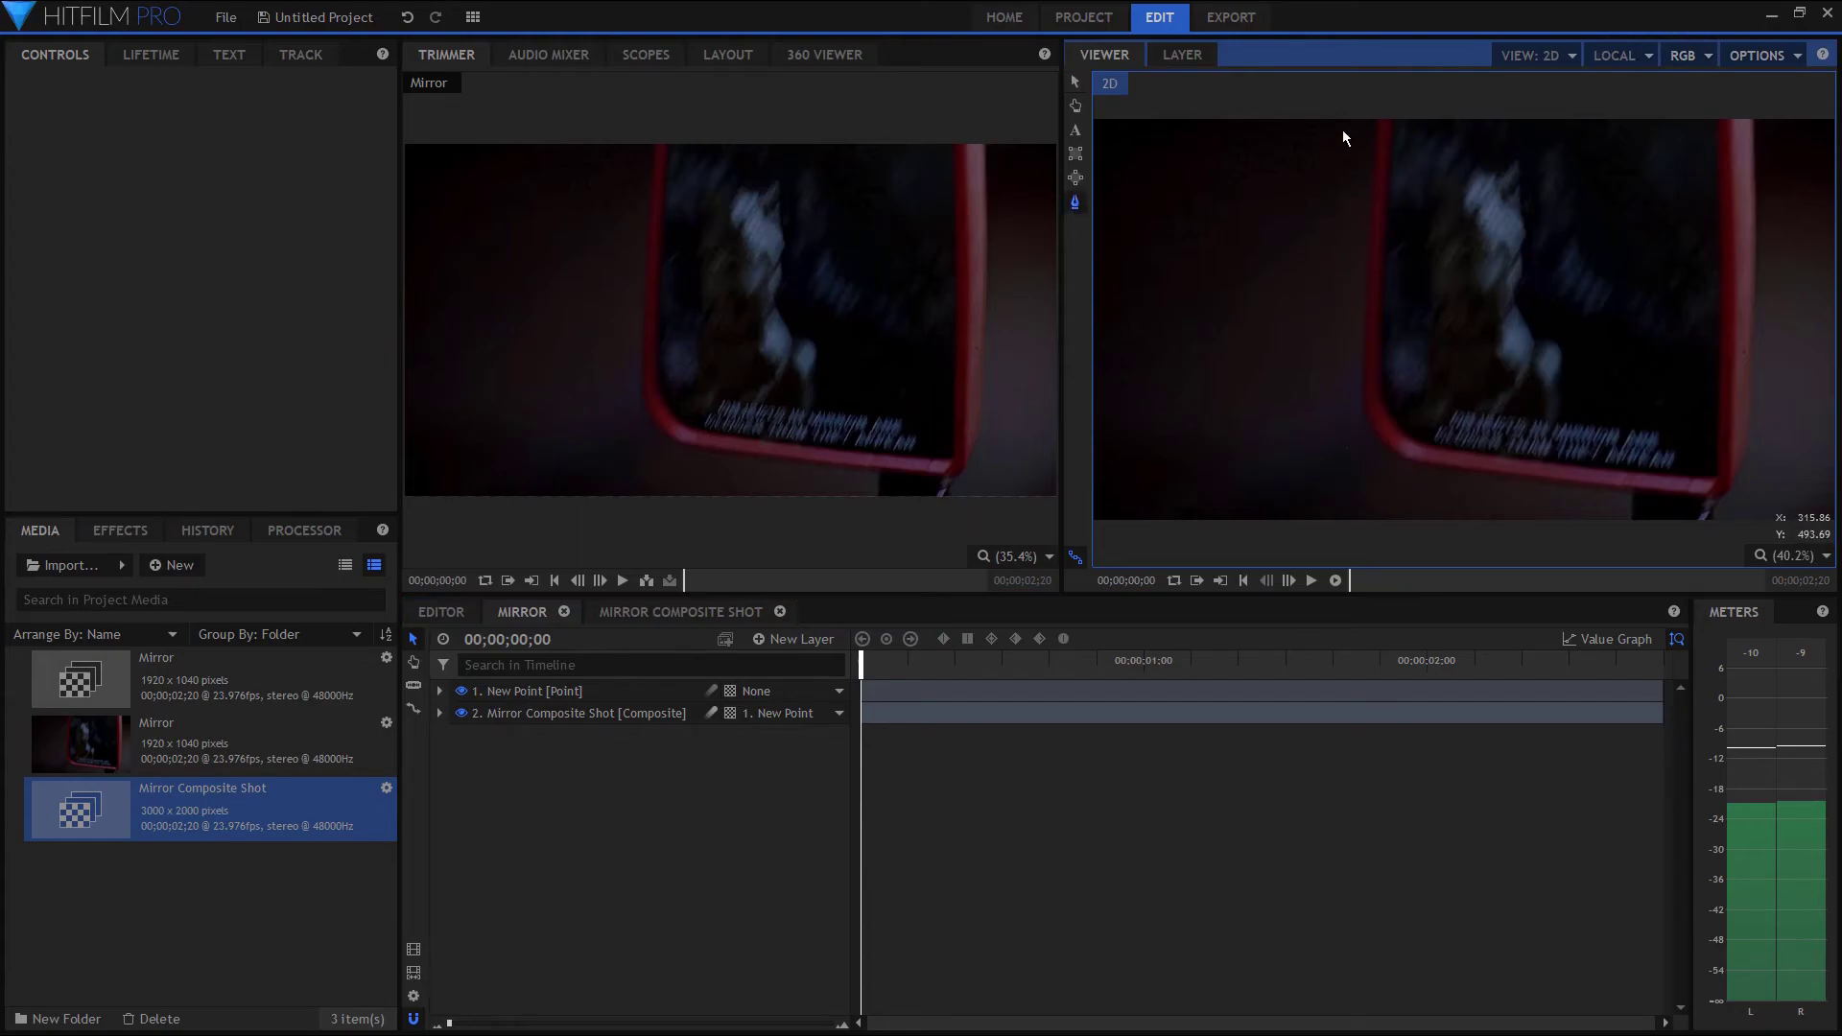
- Start a mask on the composite layer down the mirror glass's left and bottom edges
{"action": "left_click_drag", "start_coordinate": [1389, 117], "coordinate": [1389, 135]}
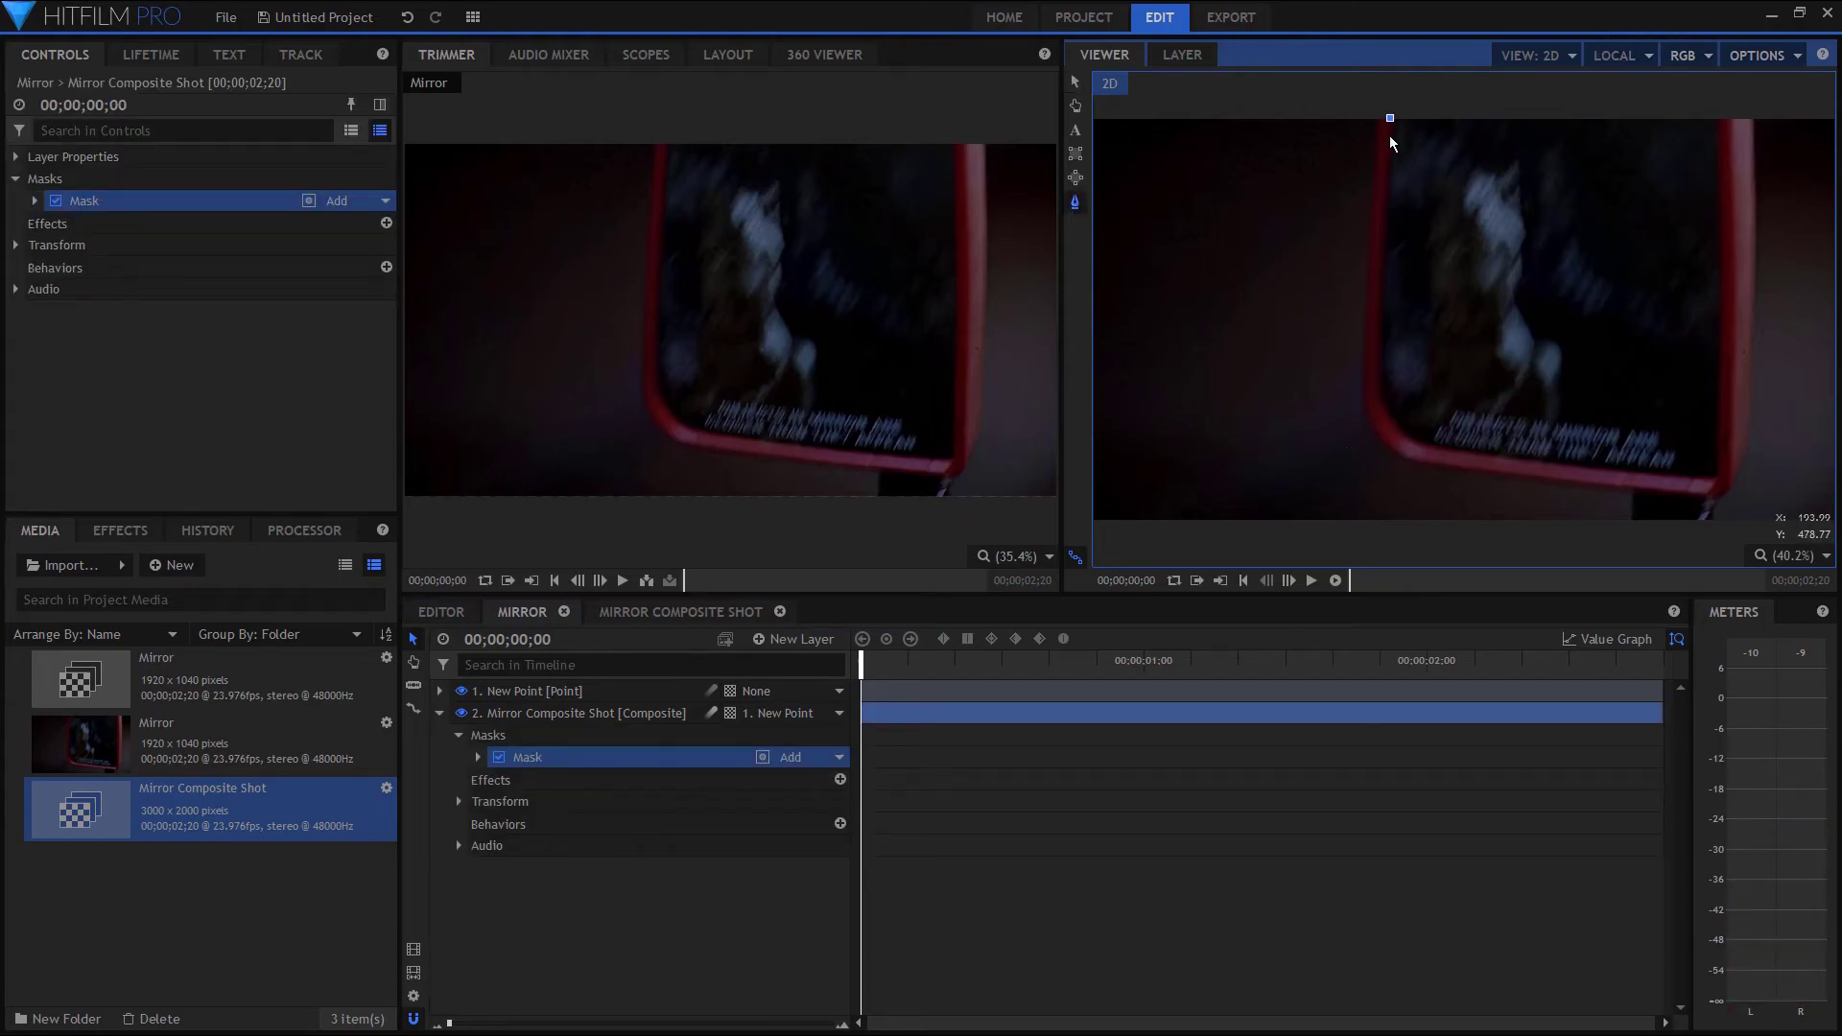
{"action": "left_click", "coordinate": [1381, 221]}
{"action": "left_click", "coordinate": [1380, 392]}
{"action": "left_click", "coordinate": [1435, 444]}
{"action": "left_click", "coordinate": [1676, 481]}
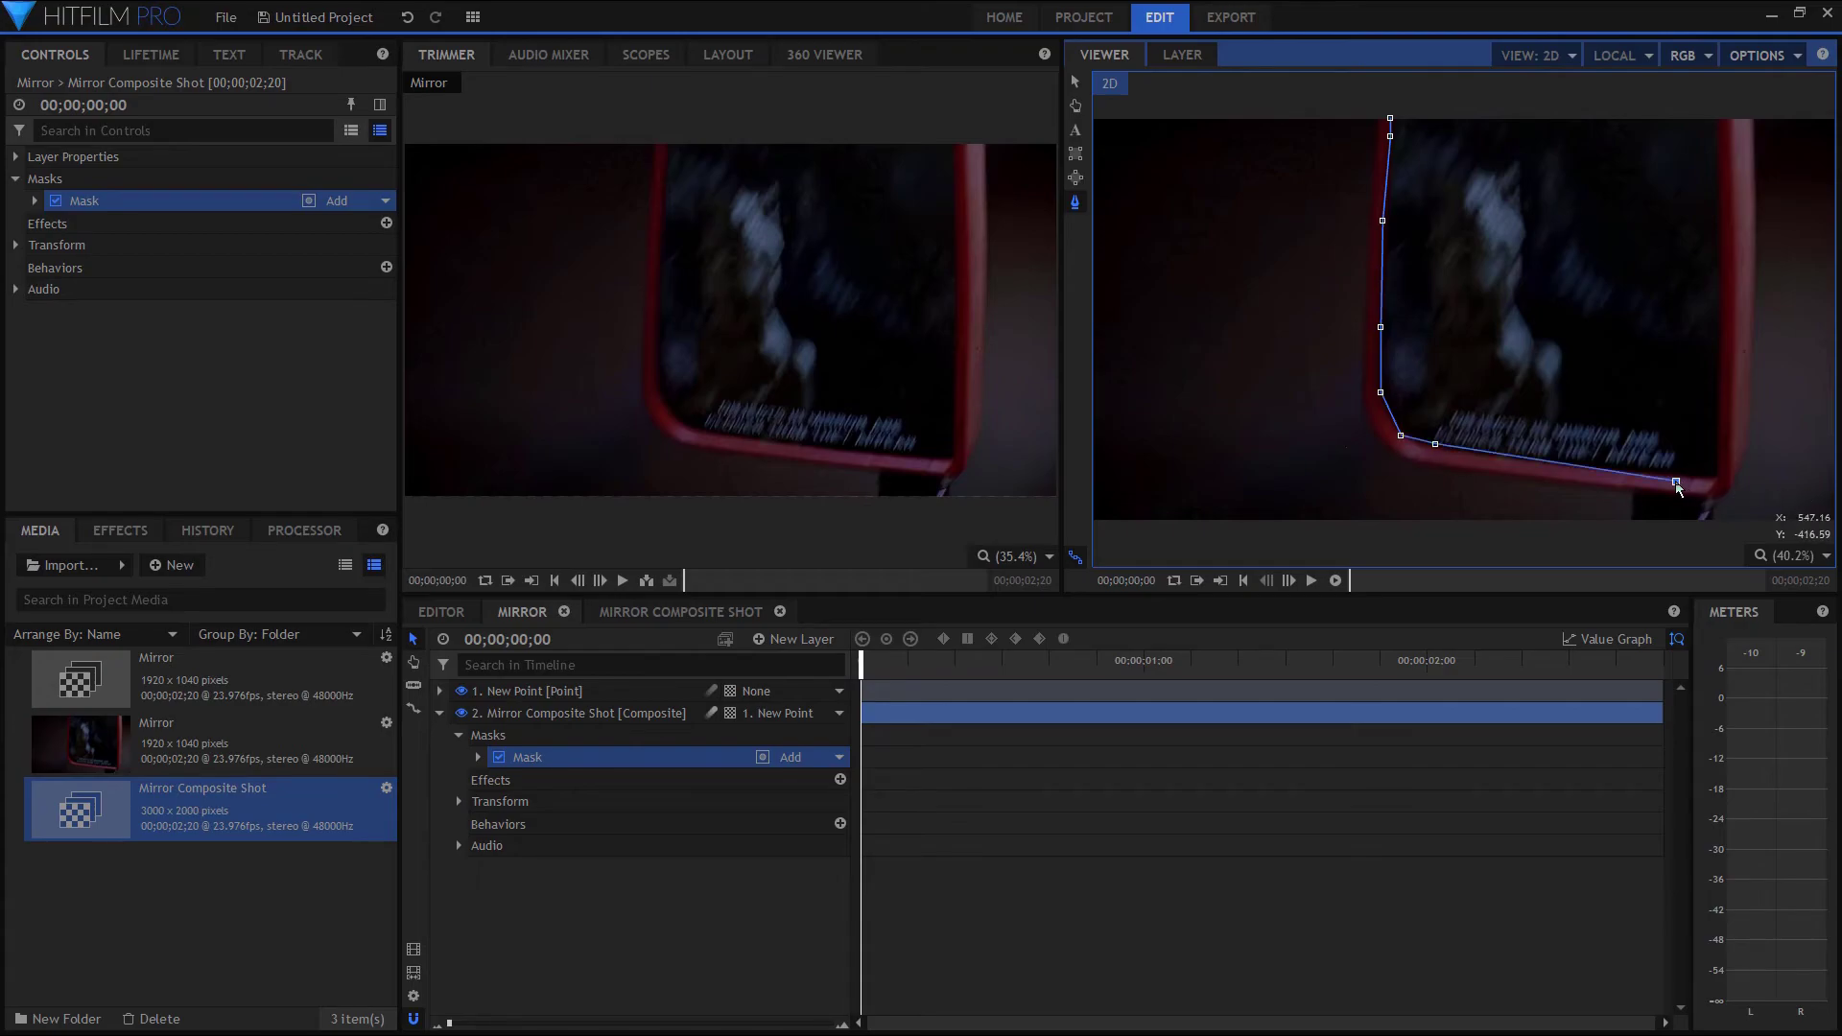
{"action": "left_click", "coordinate": [1714, 478]}
- Continue the mask up the right edge, close it, and invert it to cut out the glass
{"action": "left_click", "coordinate": [1718, 440]}
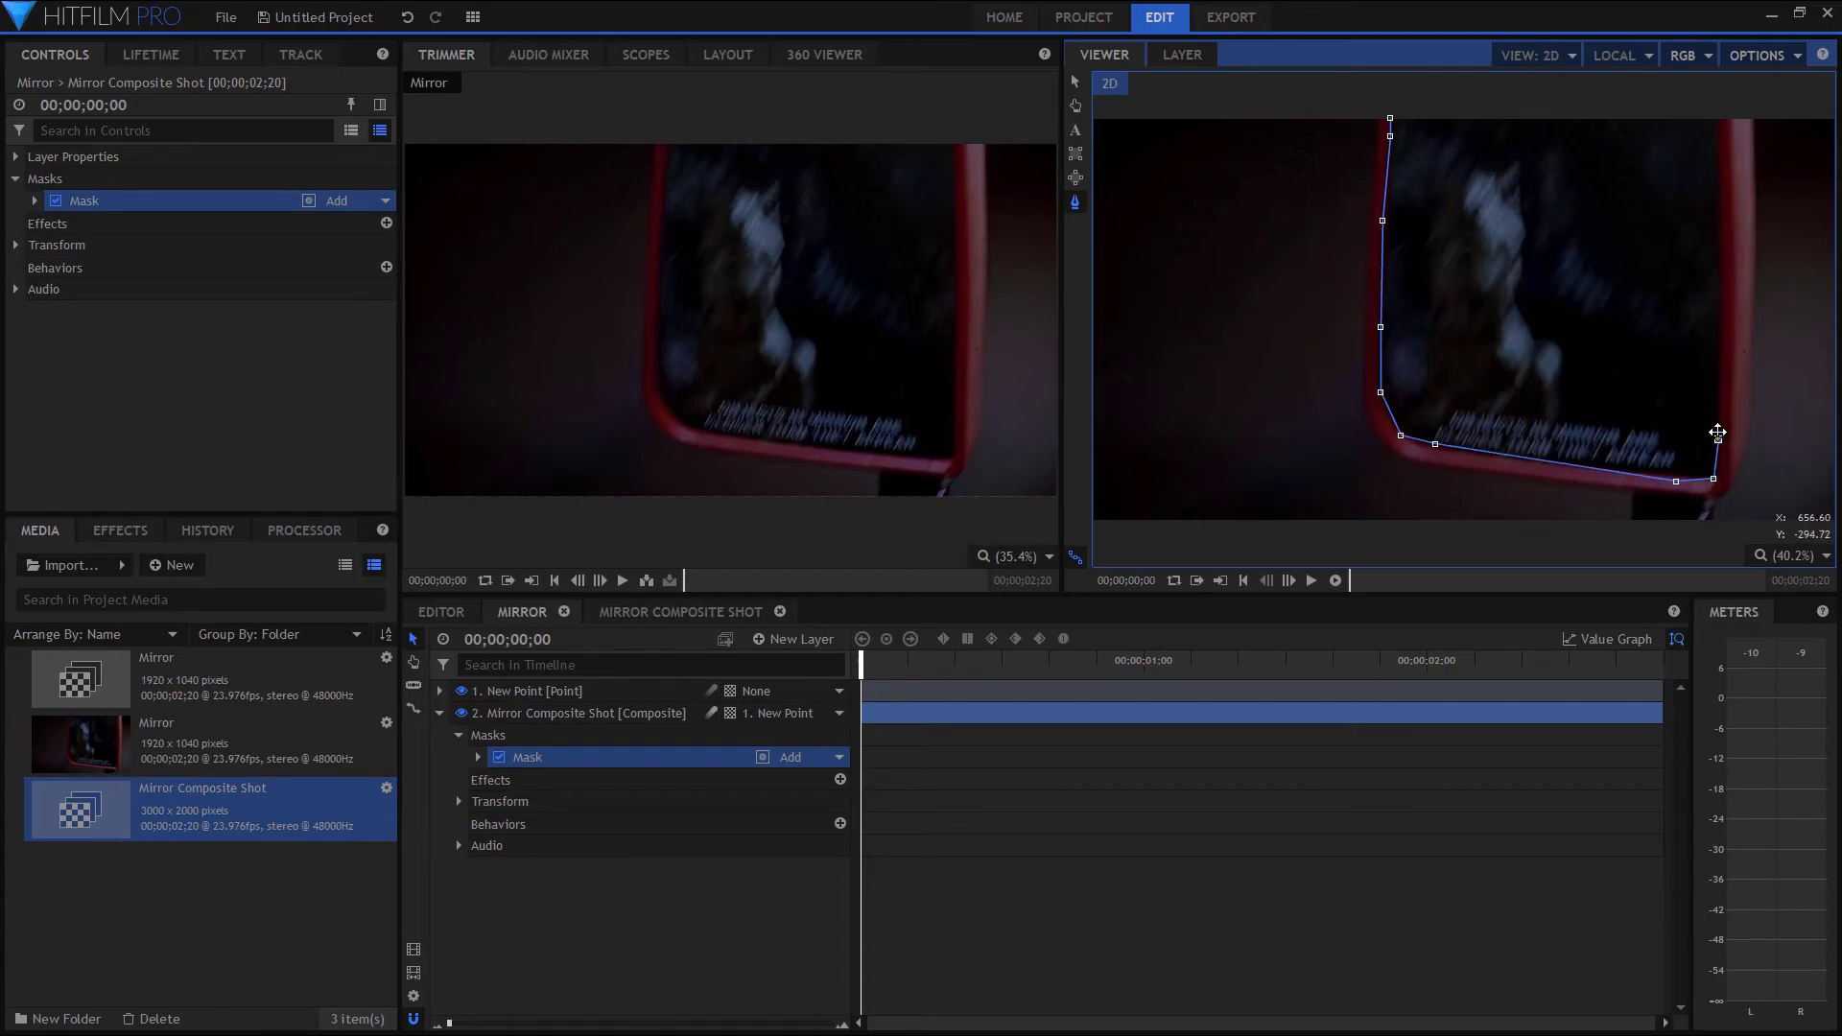
{"action": "left_click", "coordinate": [1724, 303]}
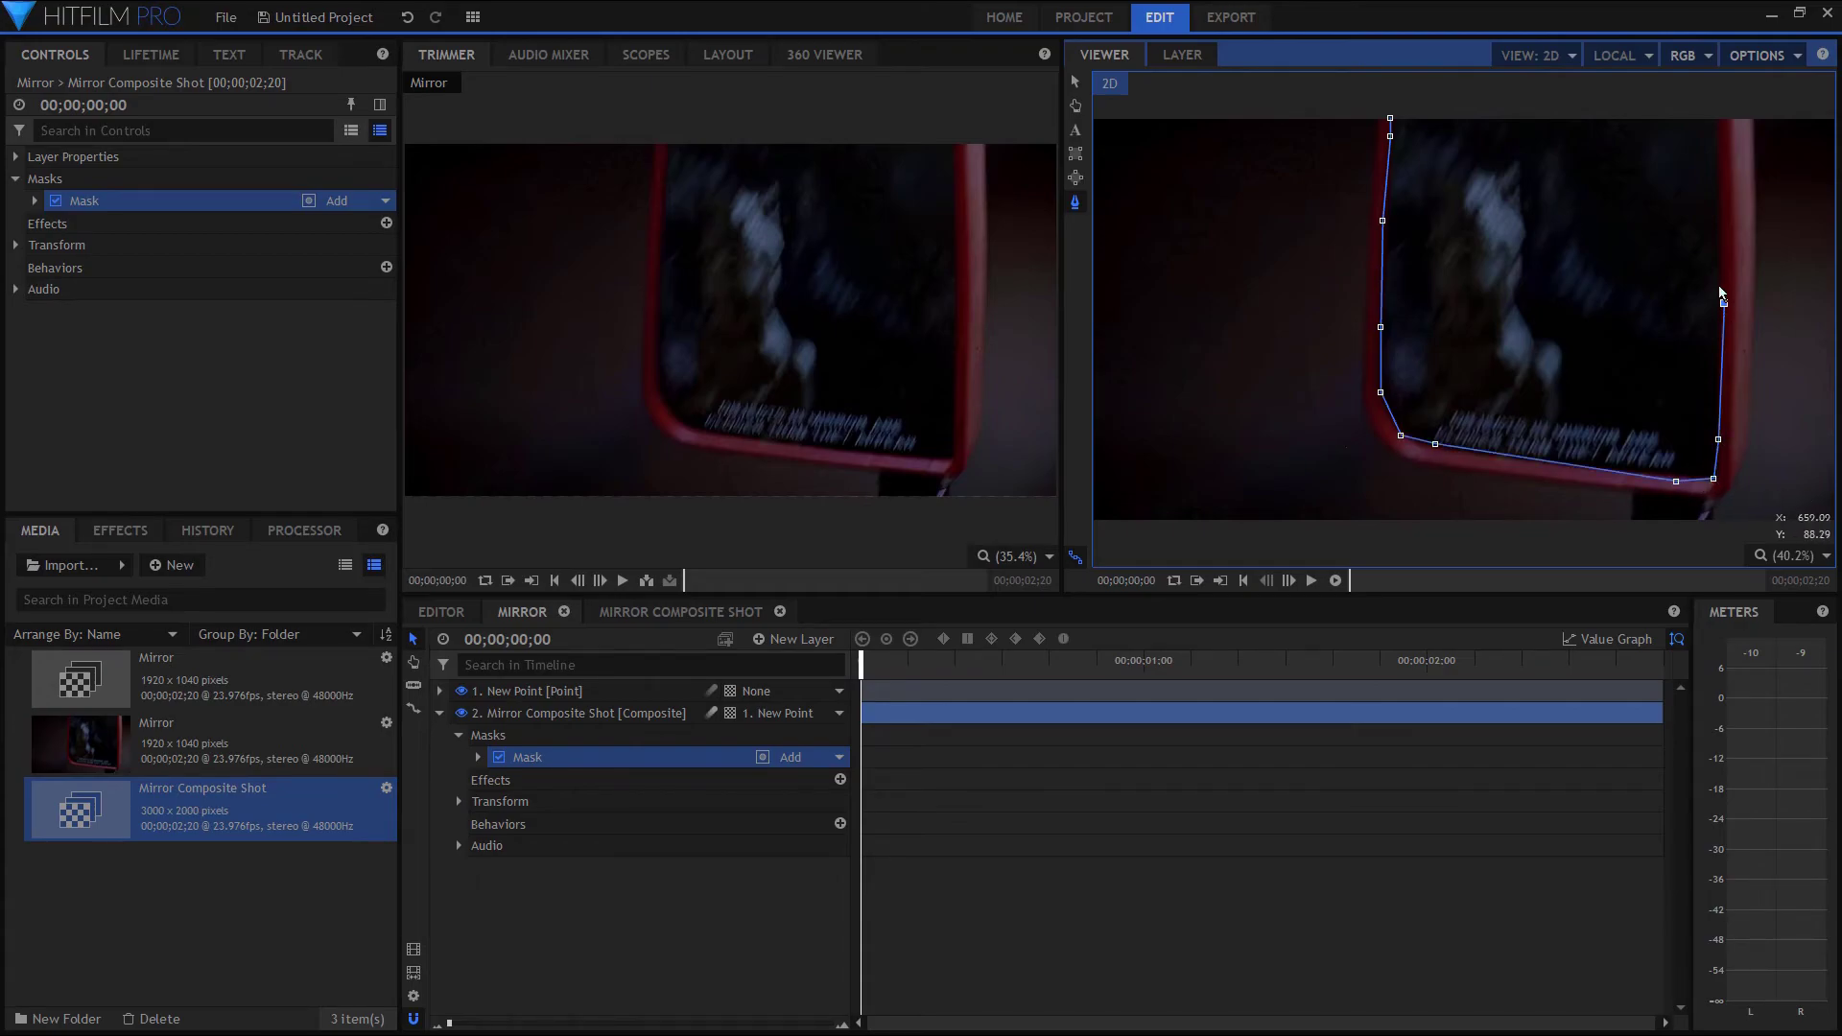
{"action": "left_click", "coordinate": [1719, 207]}
{"action": "left_click", "coordinate": [1719, 103]}
{"action": "left_click", "coordinate": [1389, 118]}
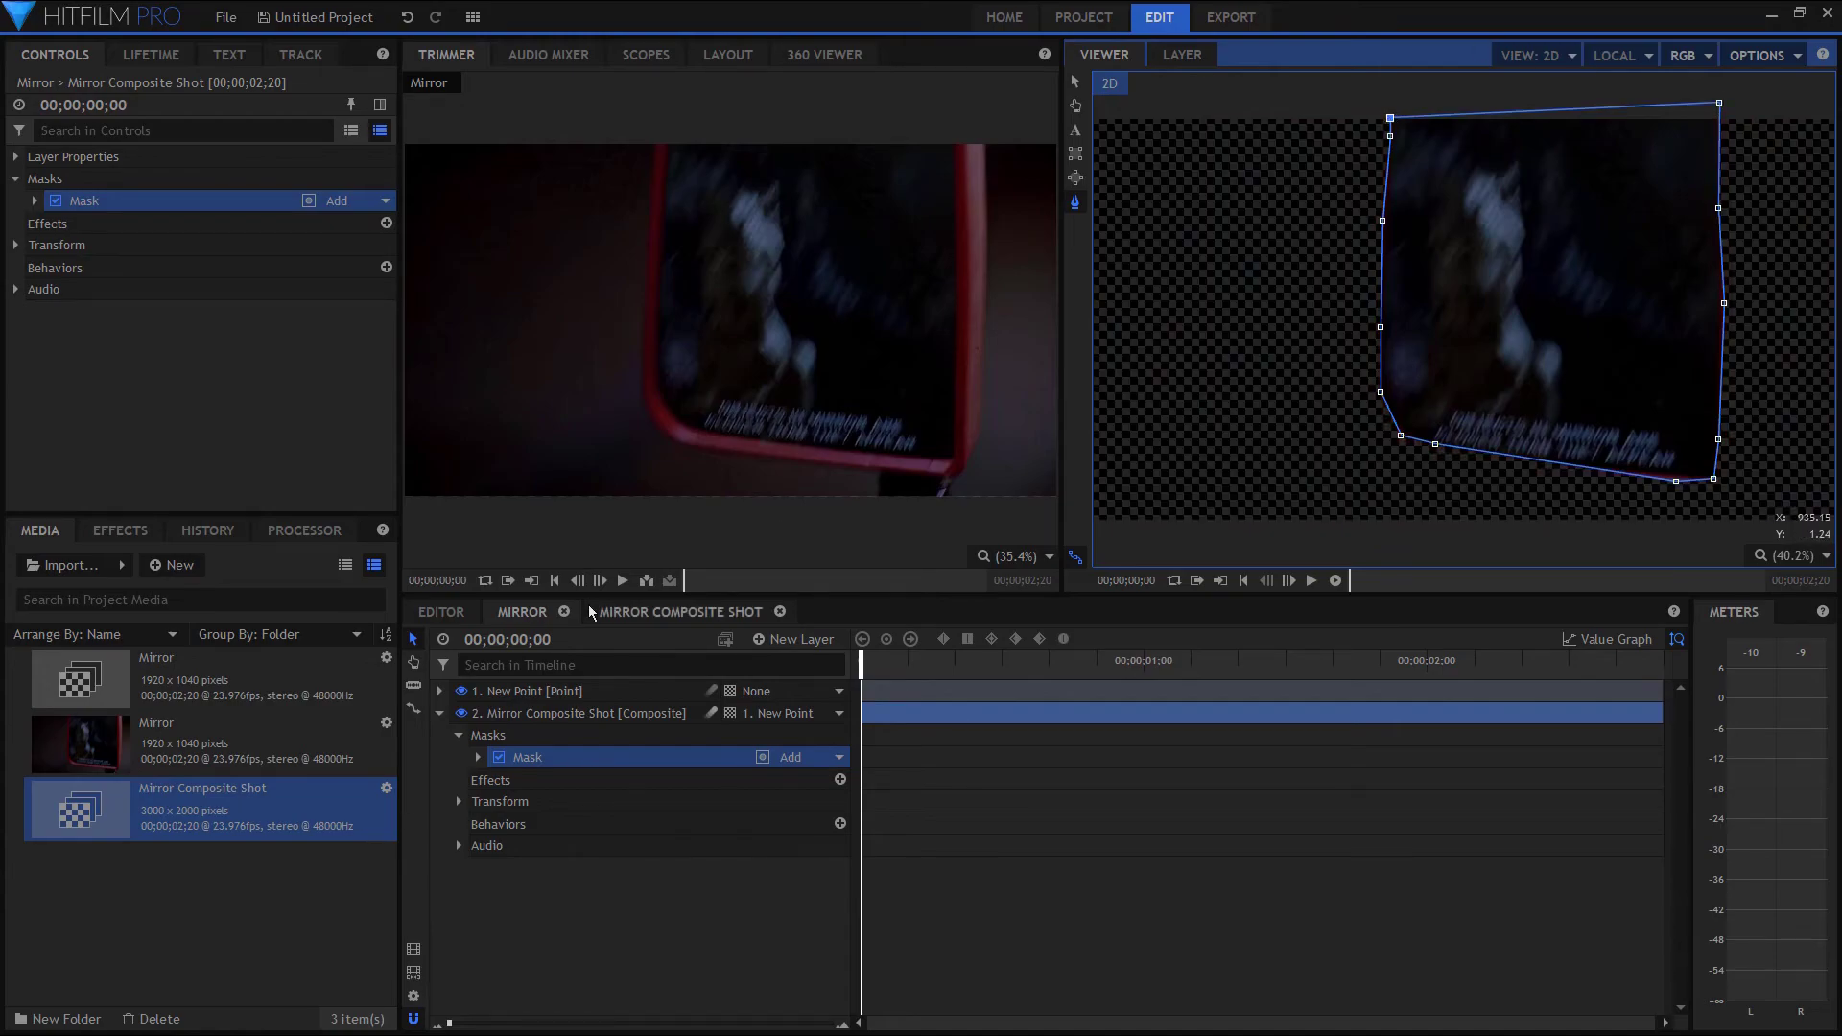
{"action": "left_click", "coordinate": [309, 201]}
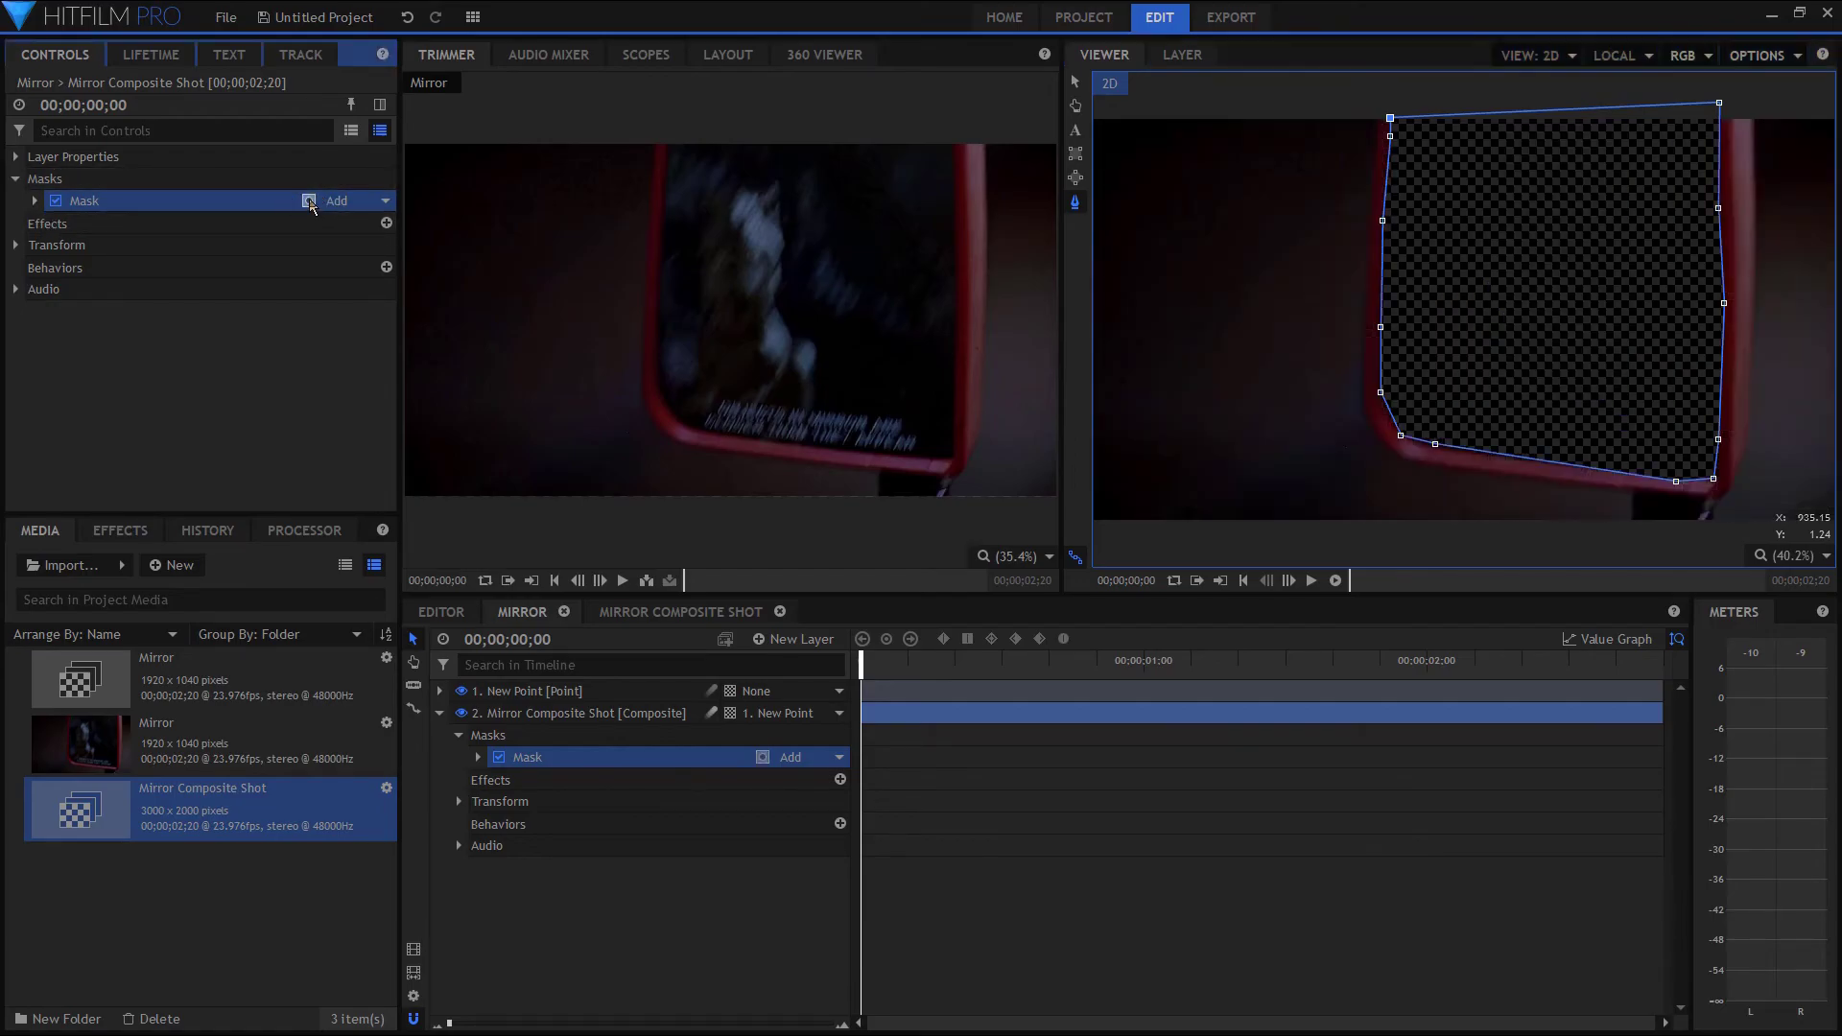
- Preview the masked composite to check the cut-out
{"action": "left_click", "coordinate": [673, 924]}
{"action": "left_click", "coordinate": [537, 690]}
{"action": "left_click", "coordinate": [990, 871]}
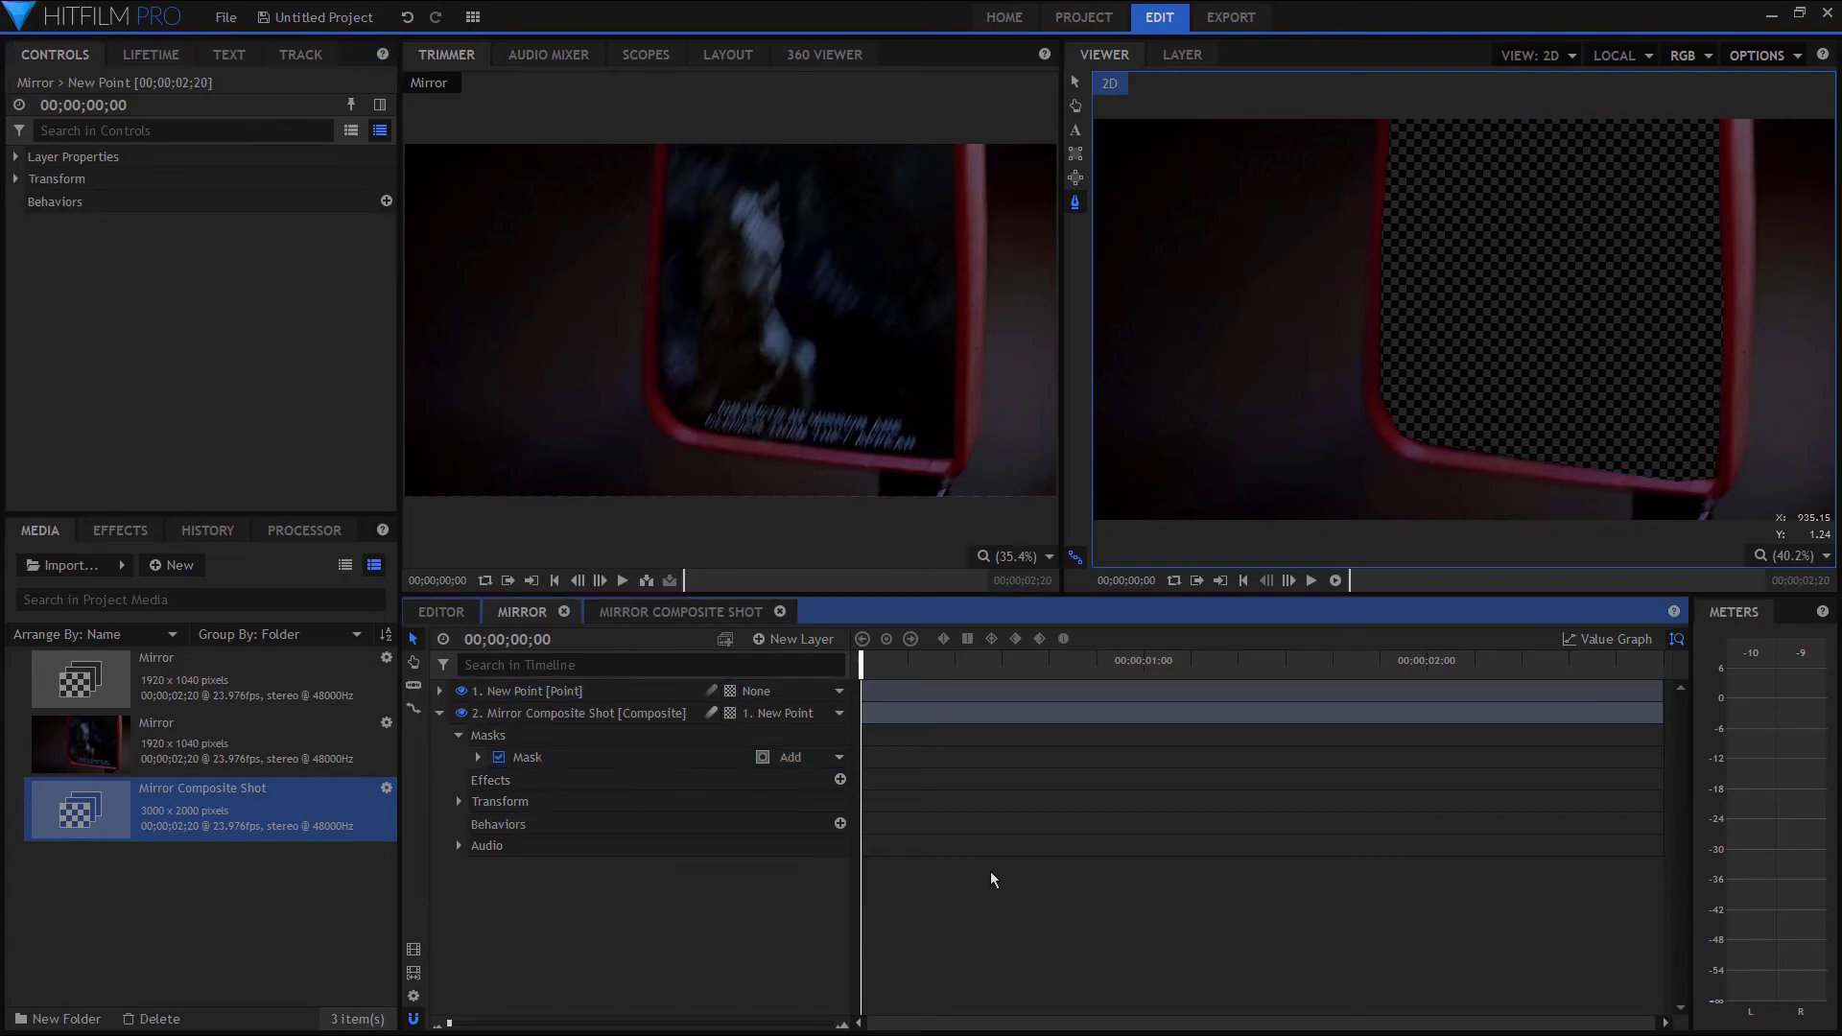
{"action": "key", "text": "space"}
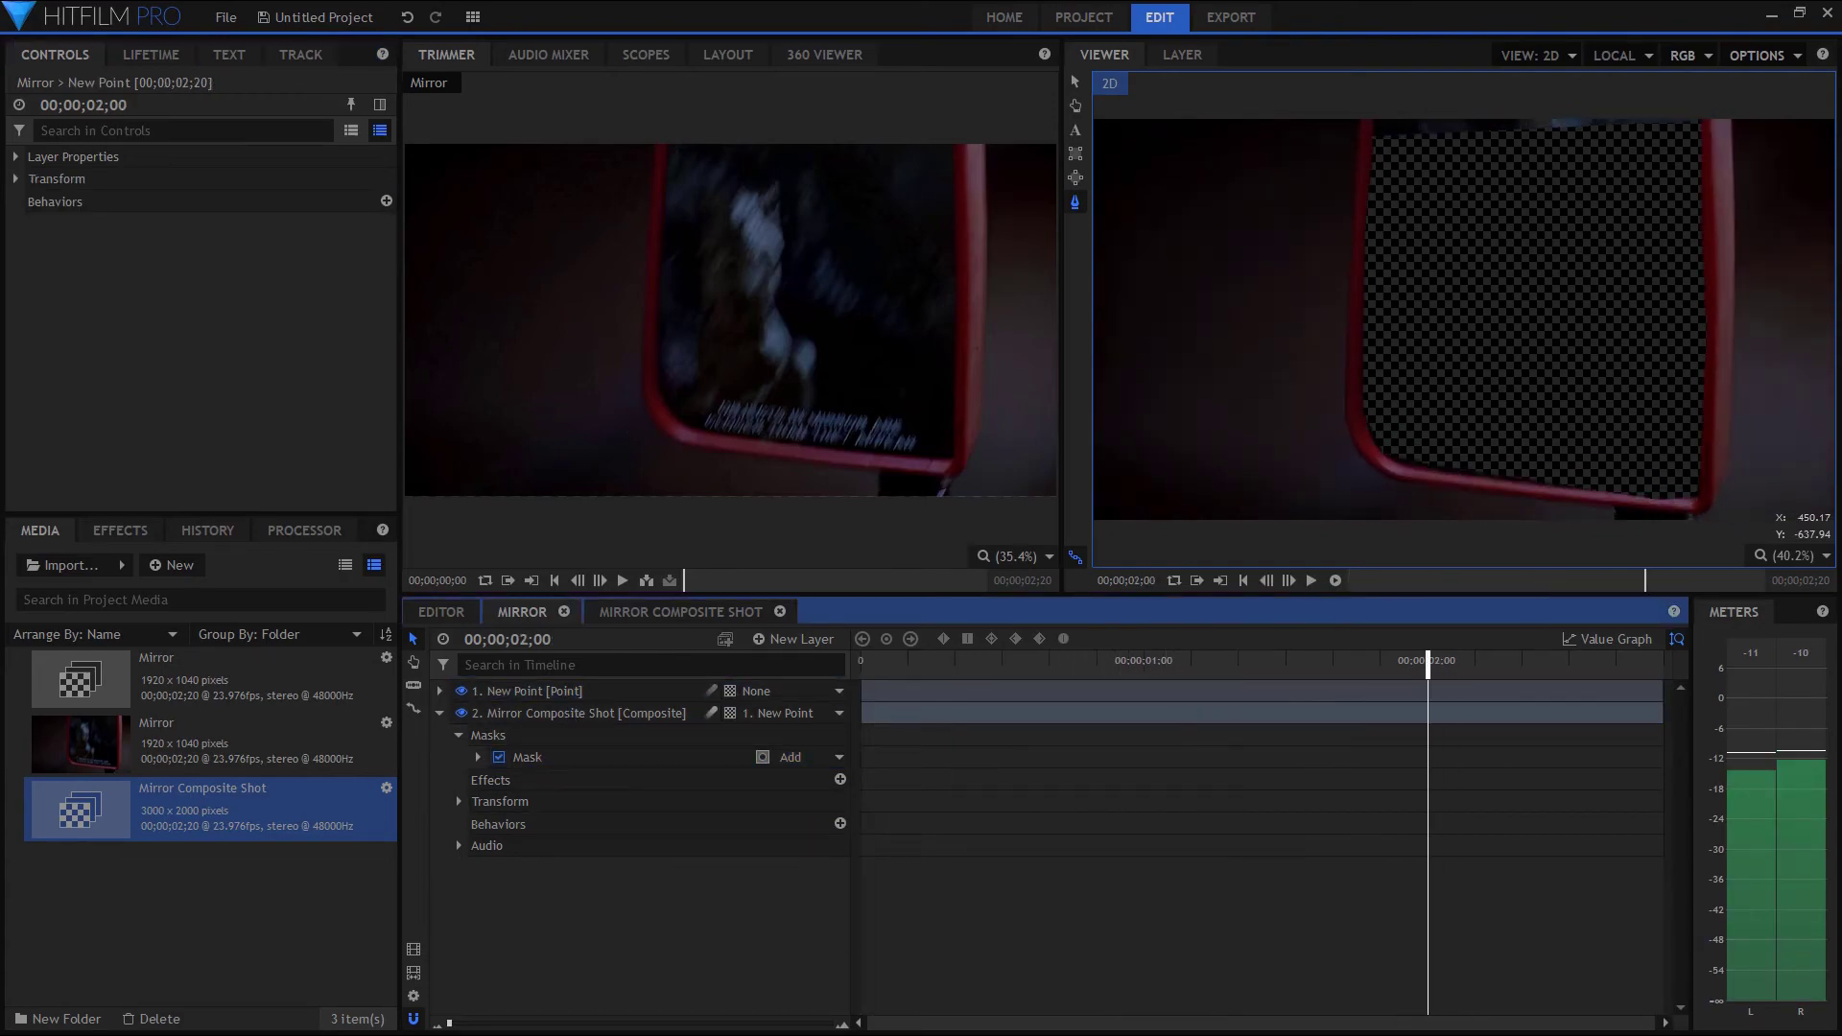
{"action": "key", "text": "space"}
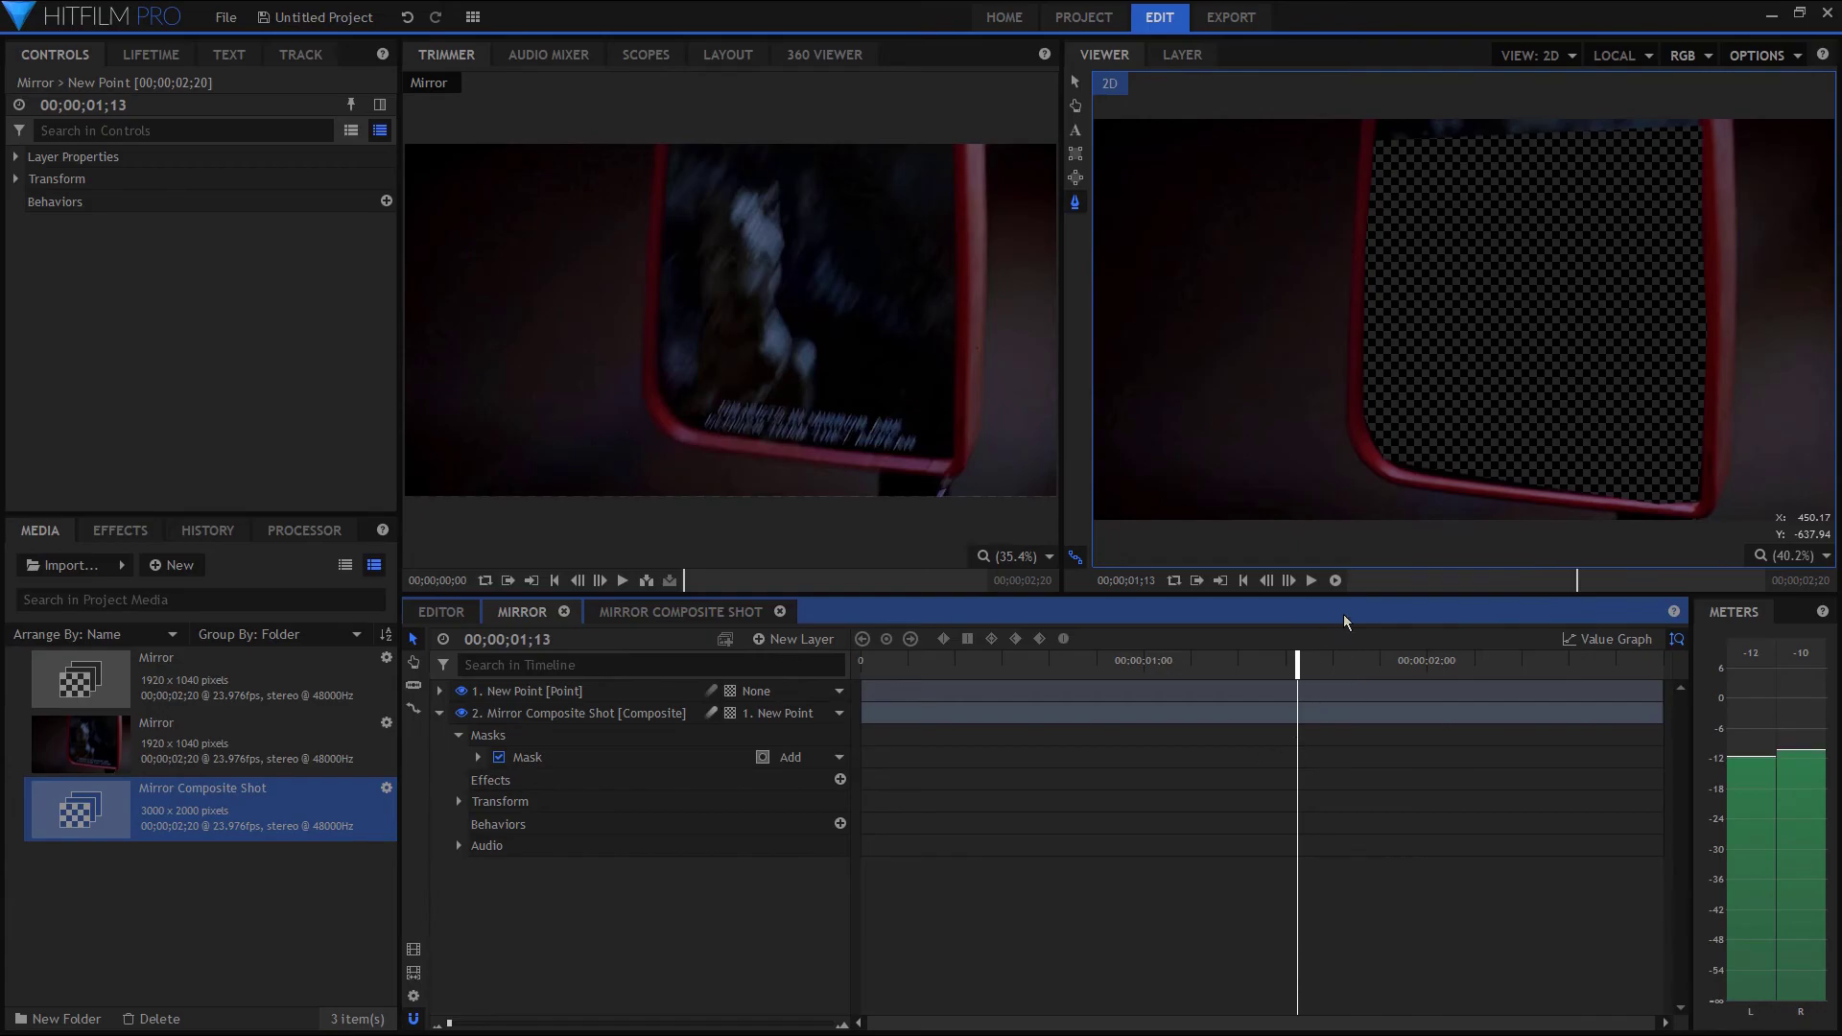
- At 00;00;01;02, raise the mask's top-left and top-right points and nudge the right-middle point
{"action": "left_click_drag", "start_coordinate": [1297, 660], "coordinate": [1167, 662]}
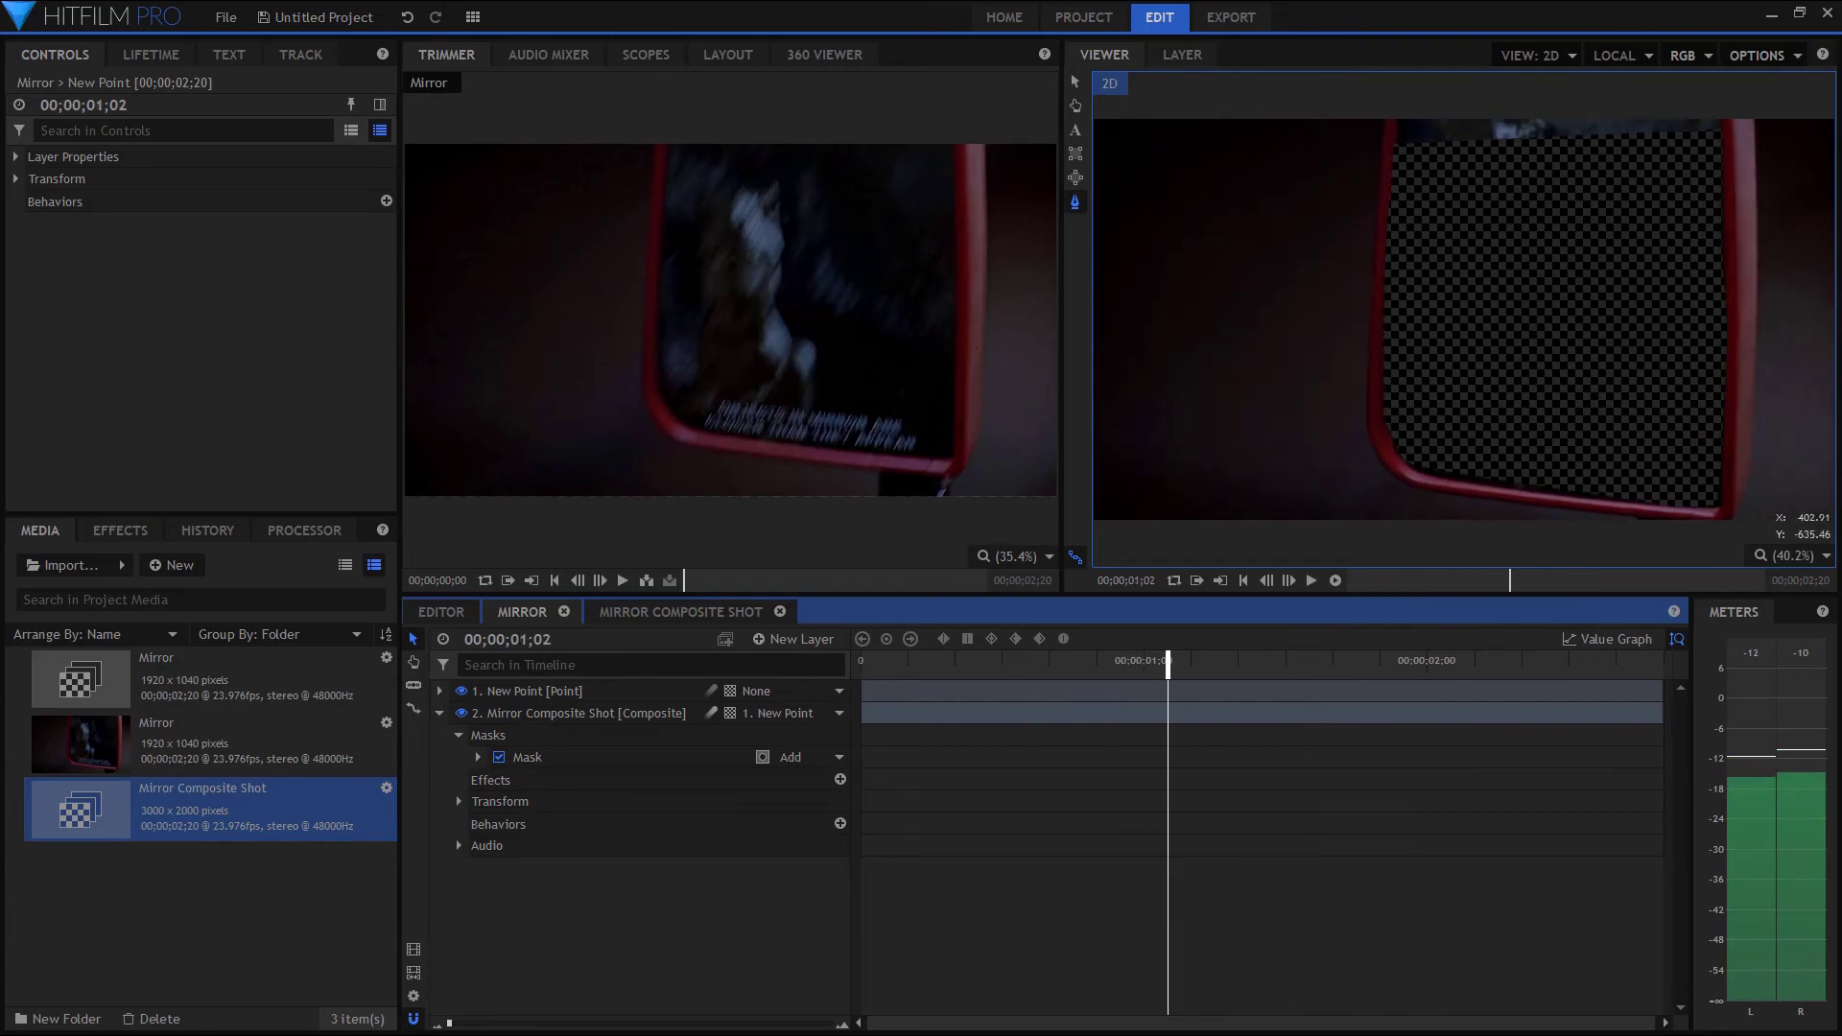
{"action": "left_click", "coordinate": [564, 754]}
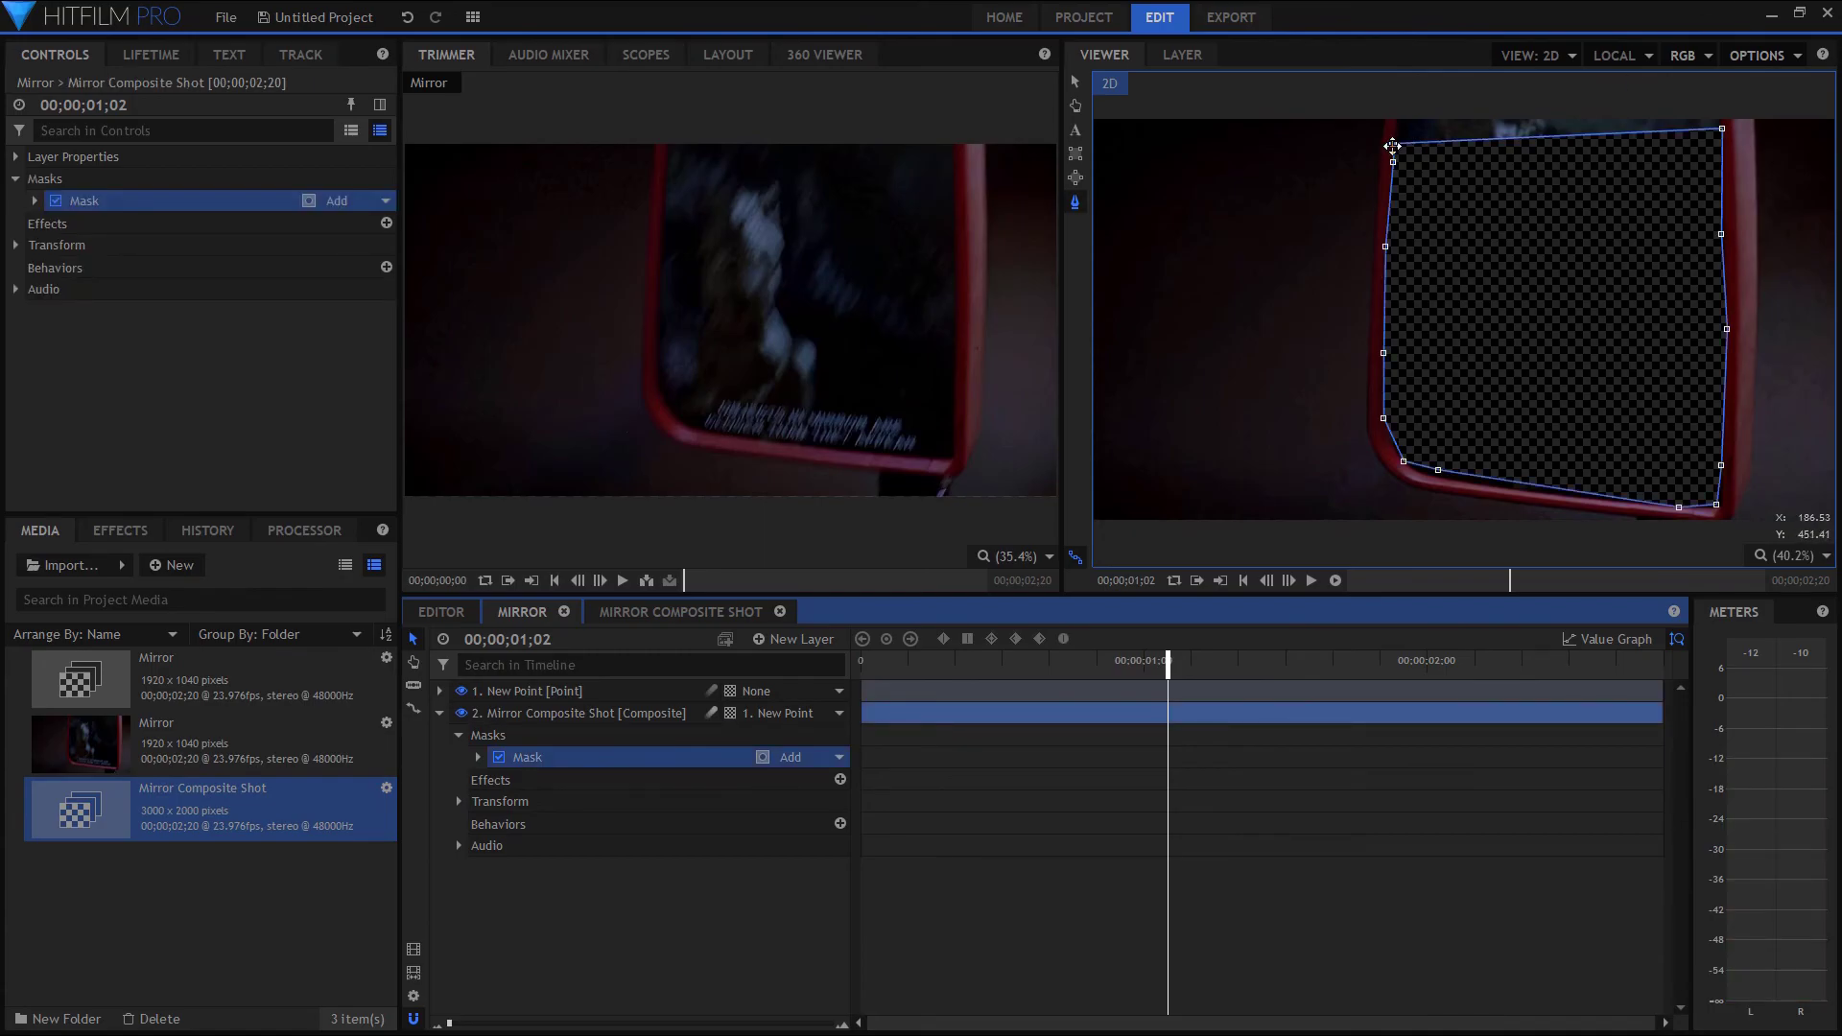
{"action": "left_click_drag", "start_coordinate": [1398, 143], "coordinate": [1395, 98]}
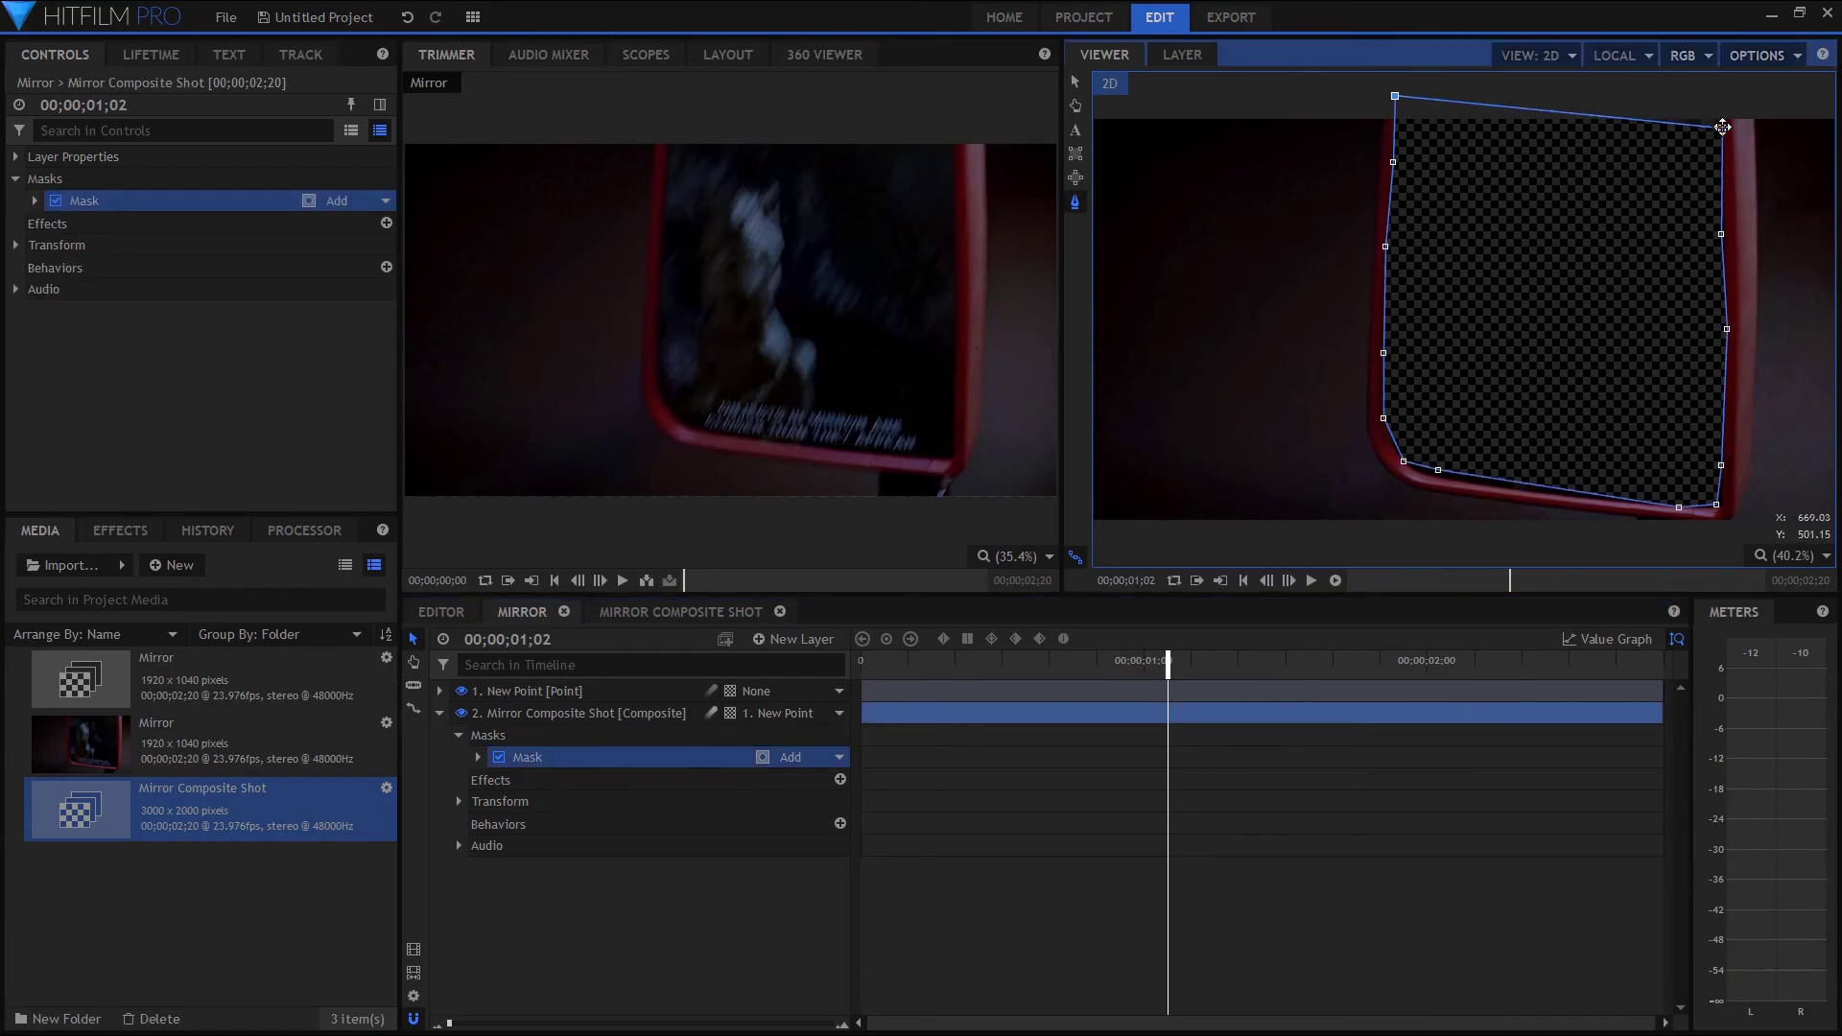
{"action": "left_click_drag", "start_coordinate": [1722, 128], "coordinate": [1716, 96]}
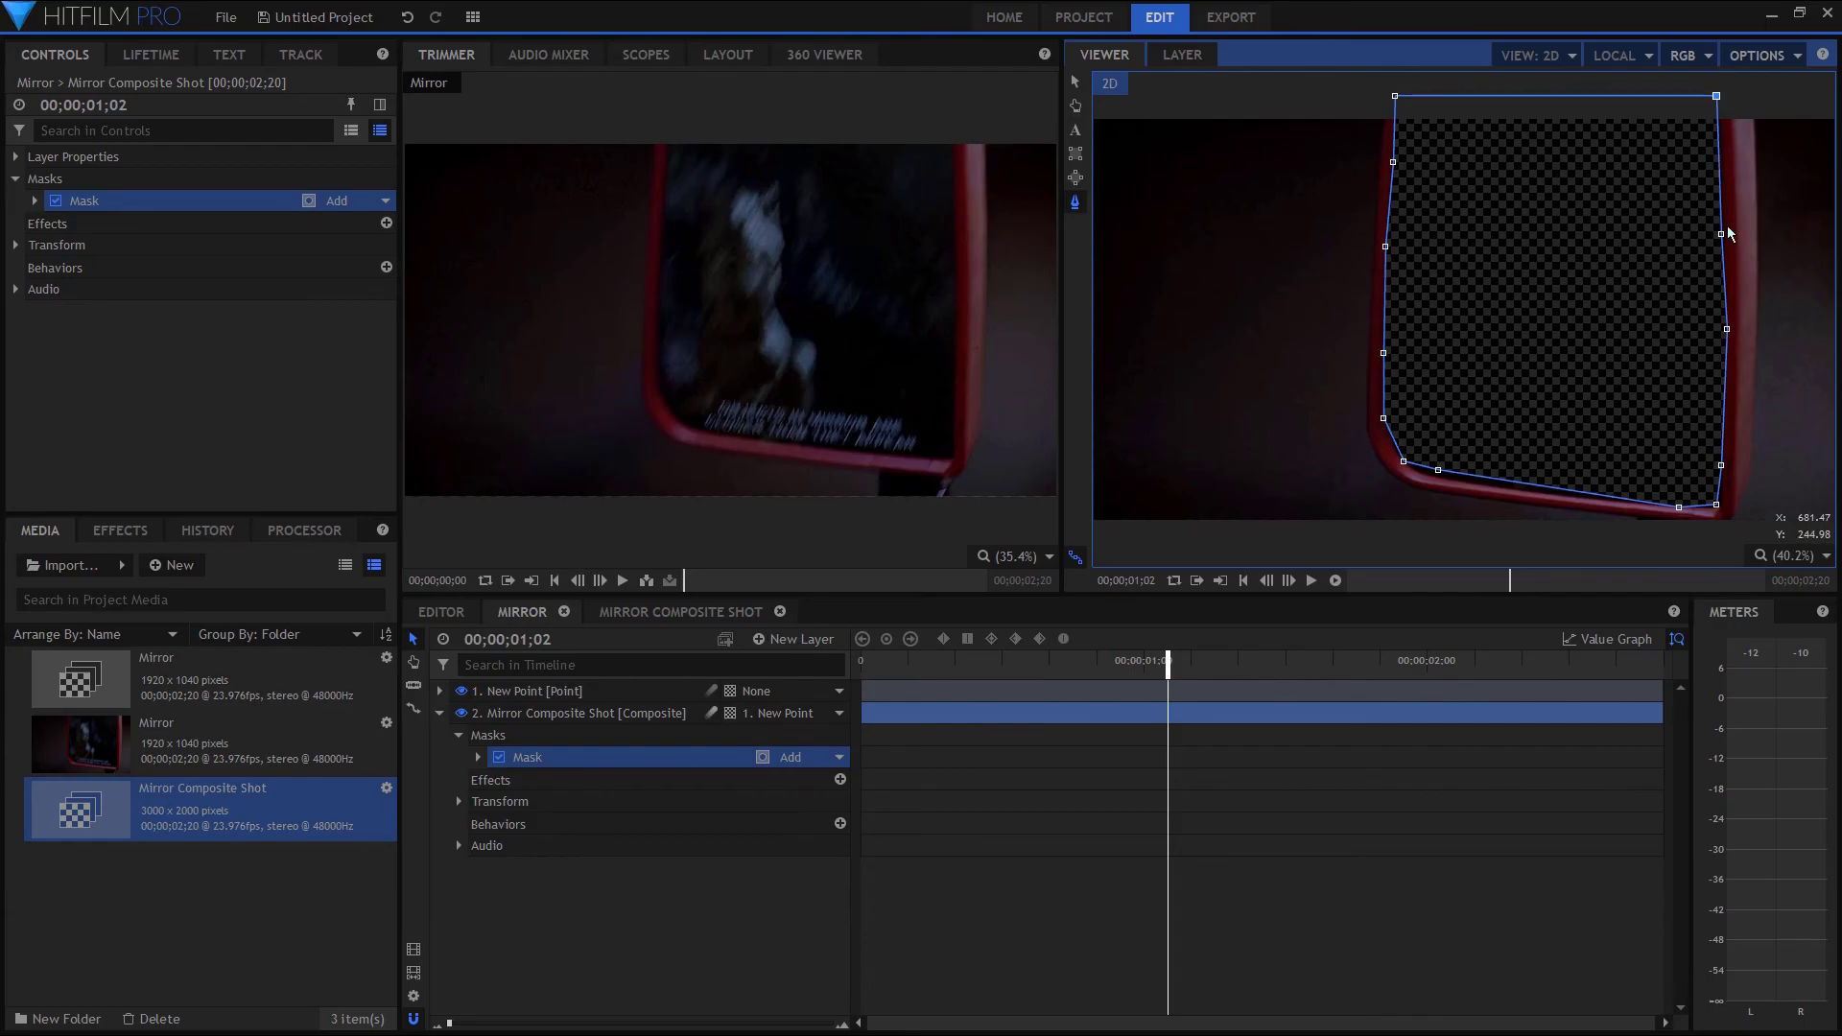
{"action": "left_click_drag", "start_coordinate": [1720, 234], "coordinate": [1724, 236]}
- Replay the composite from the start to confirm the corrected mask
{"action": "left_click", "coordinate": [881, 667]}
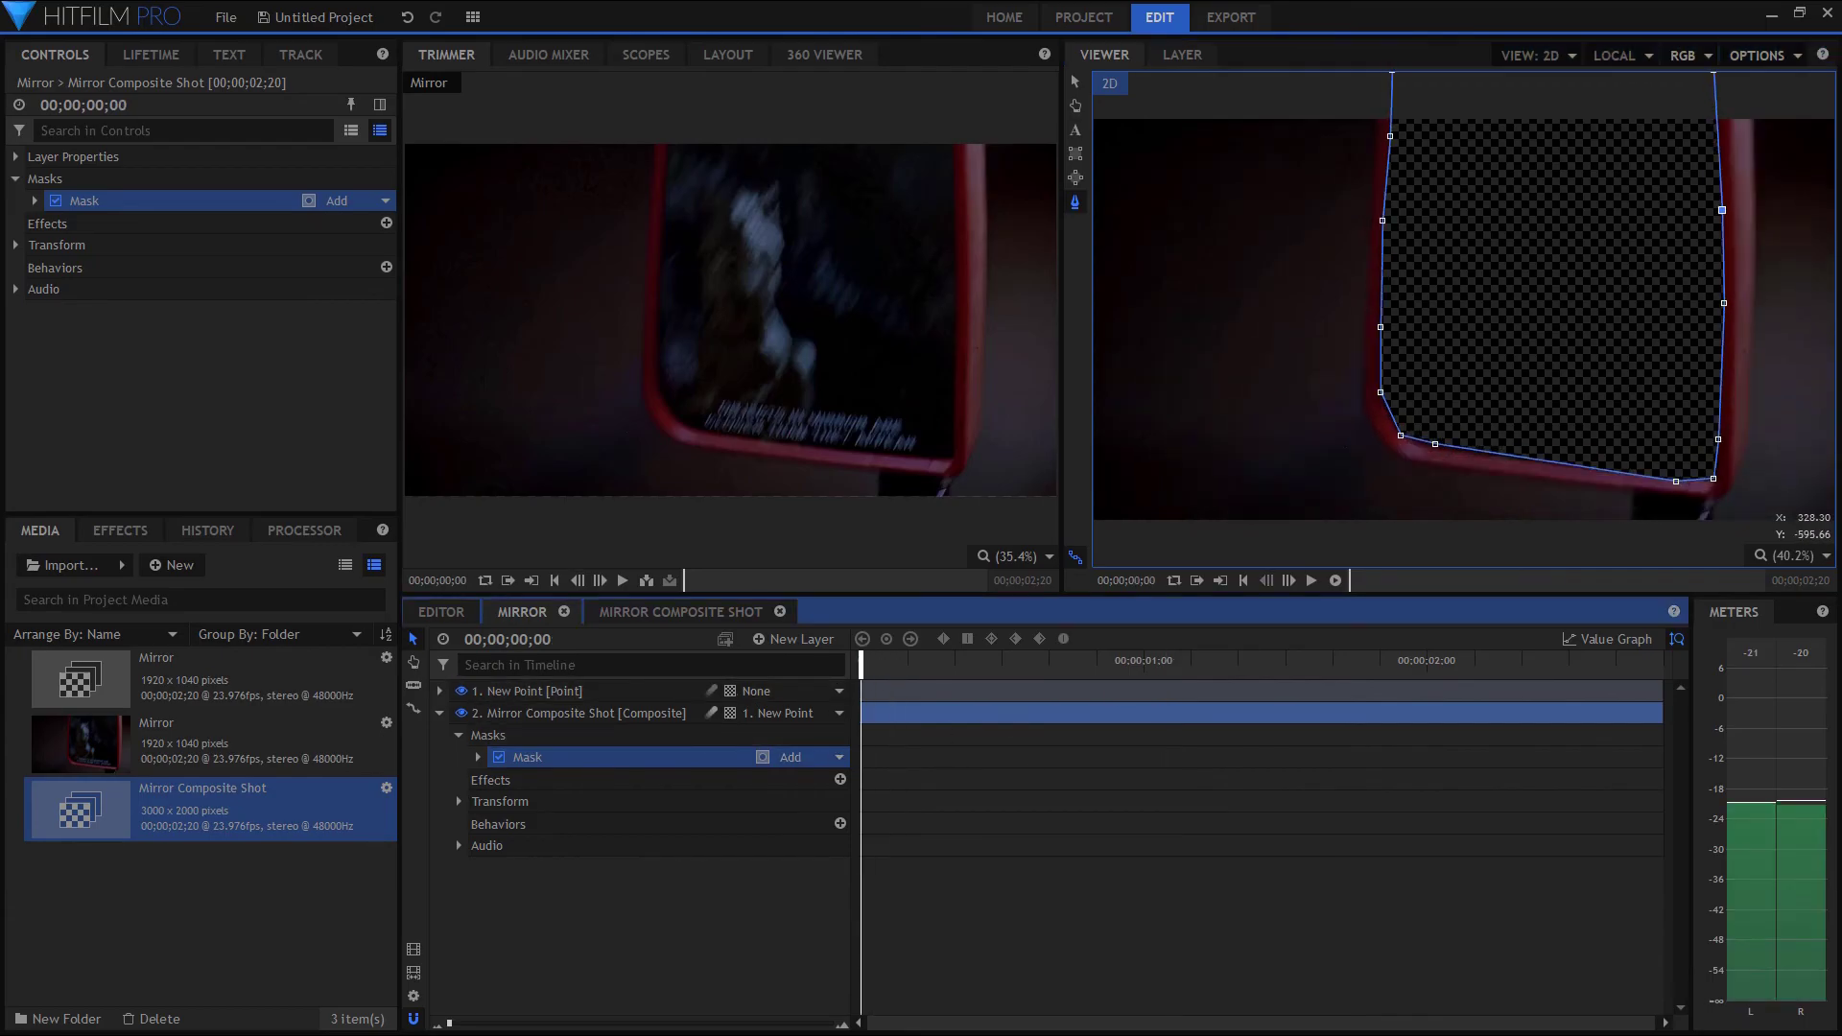
{"action": "left_click", "coordinate": [557, 692]}
{"action": "key", "text": "space"}
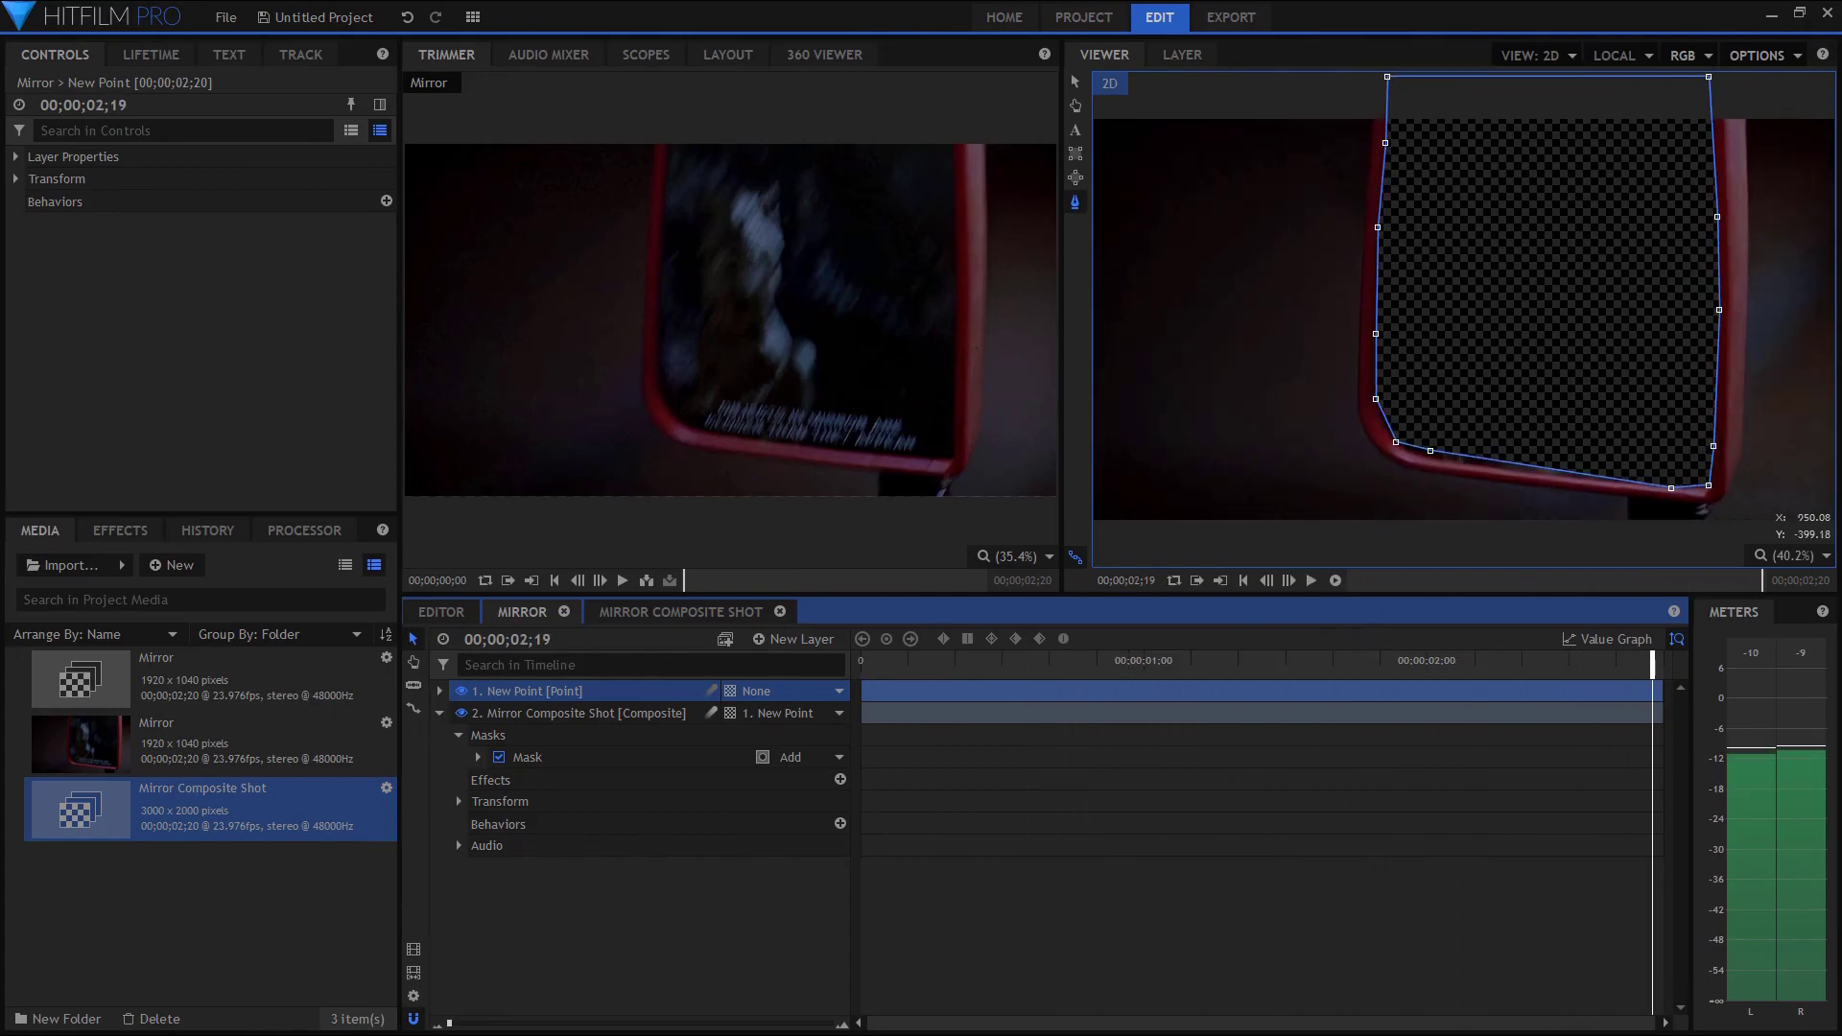
{"action": "left_click", "coordinate": [977, 953]}
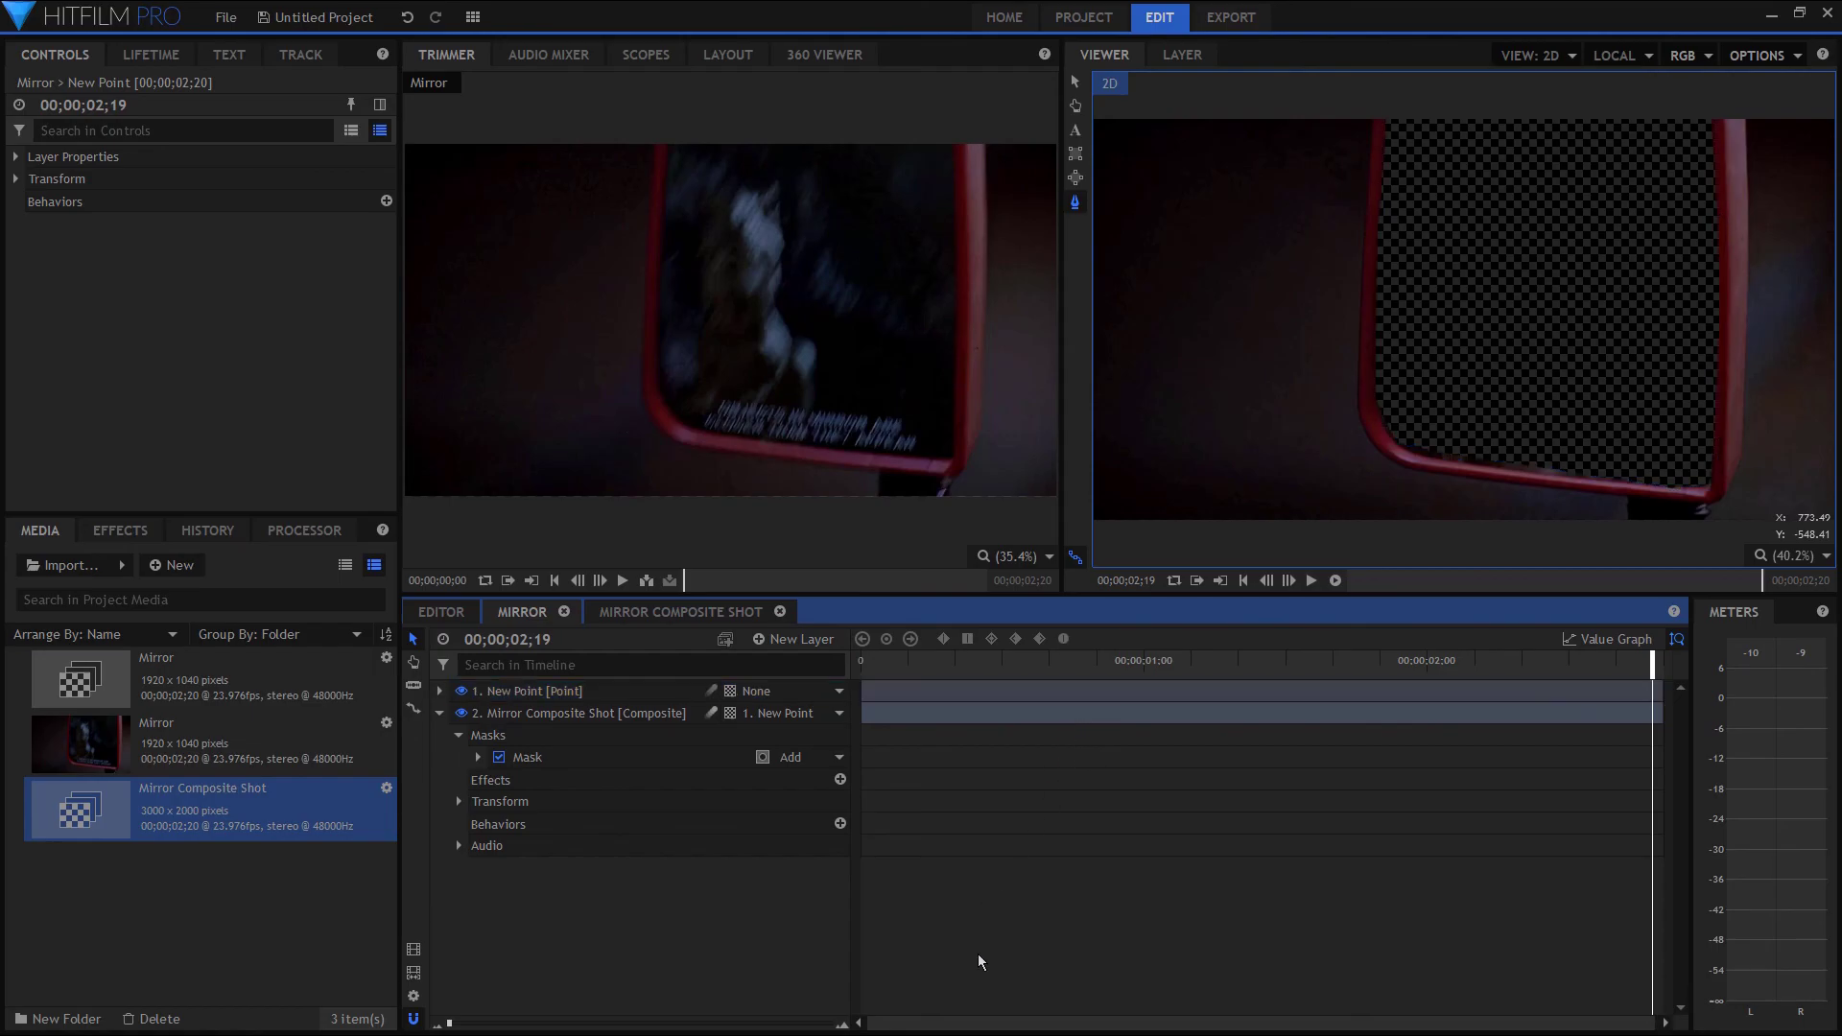